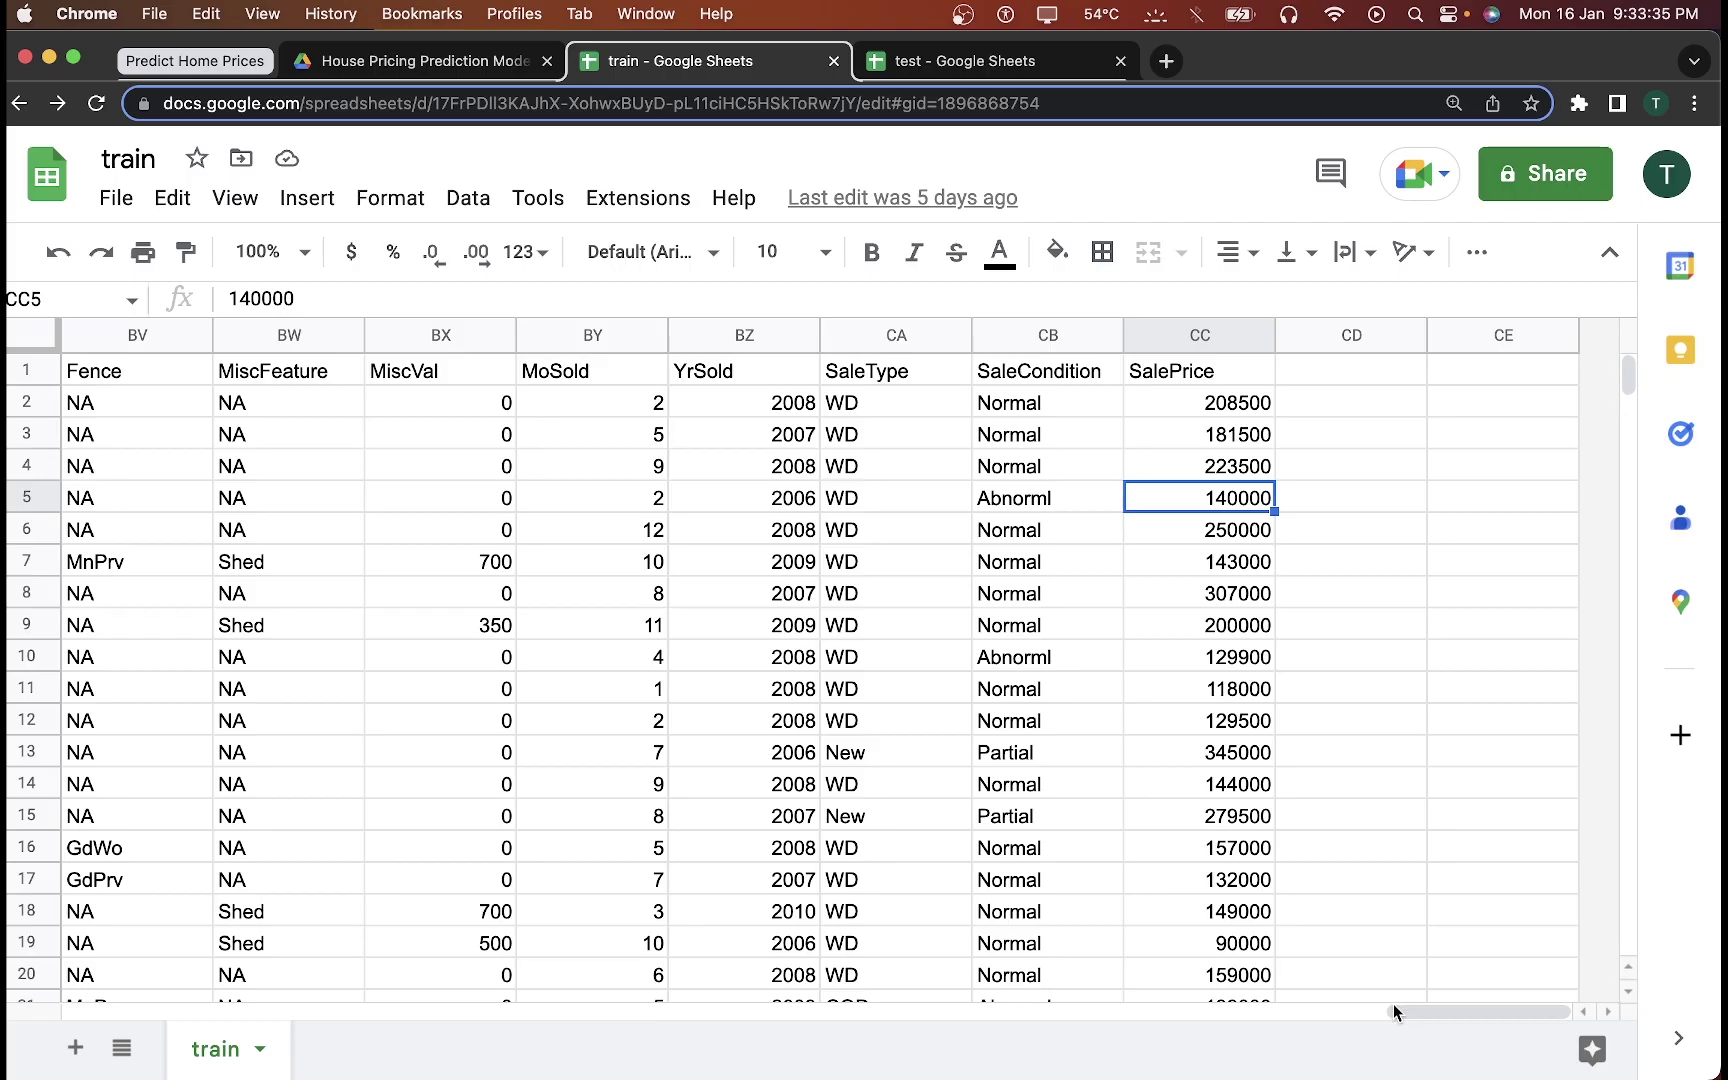
Step: Scroll across the train sheet's columns and inspect the Street and LotArea values
left_click_drag(1428, 1007, 1496, 1008)
left_click_drag(1480, 1011, 154, 1011)
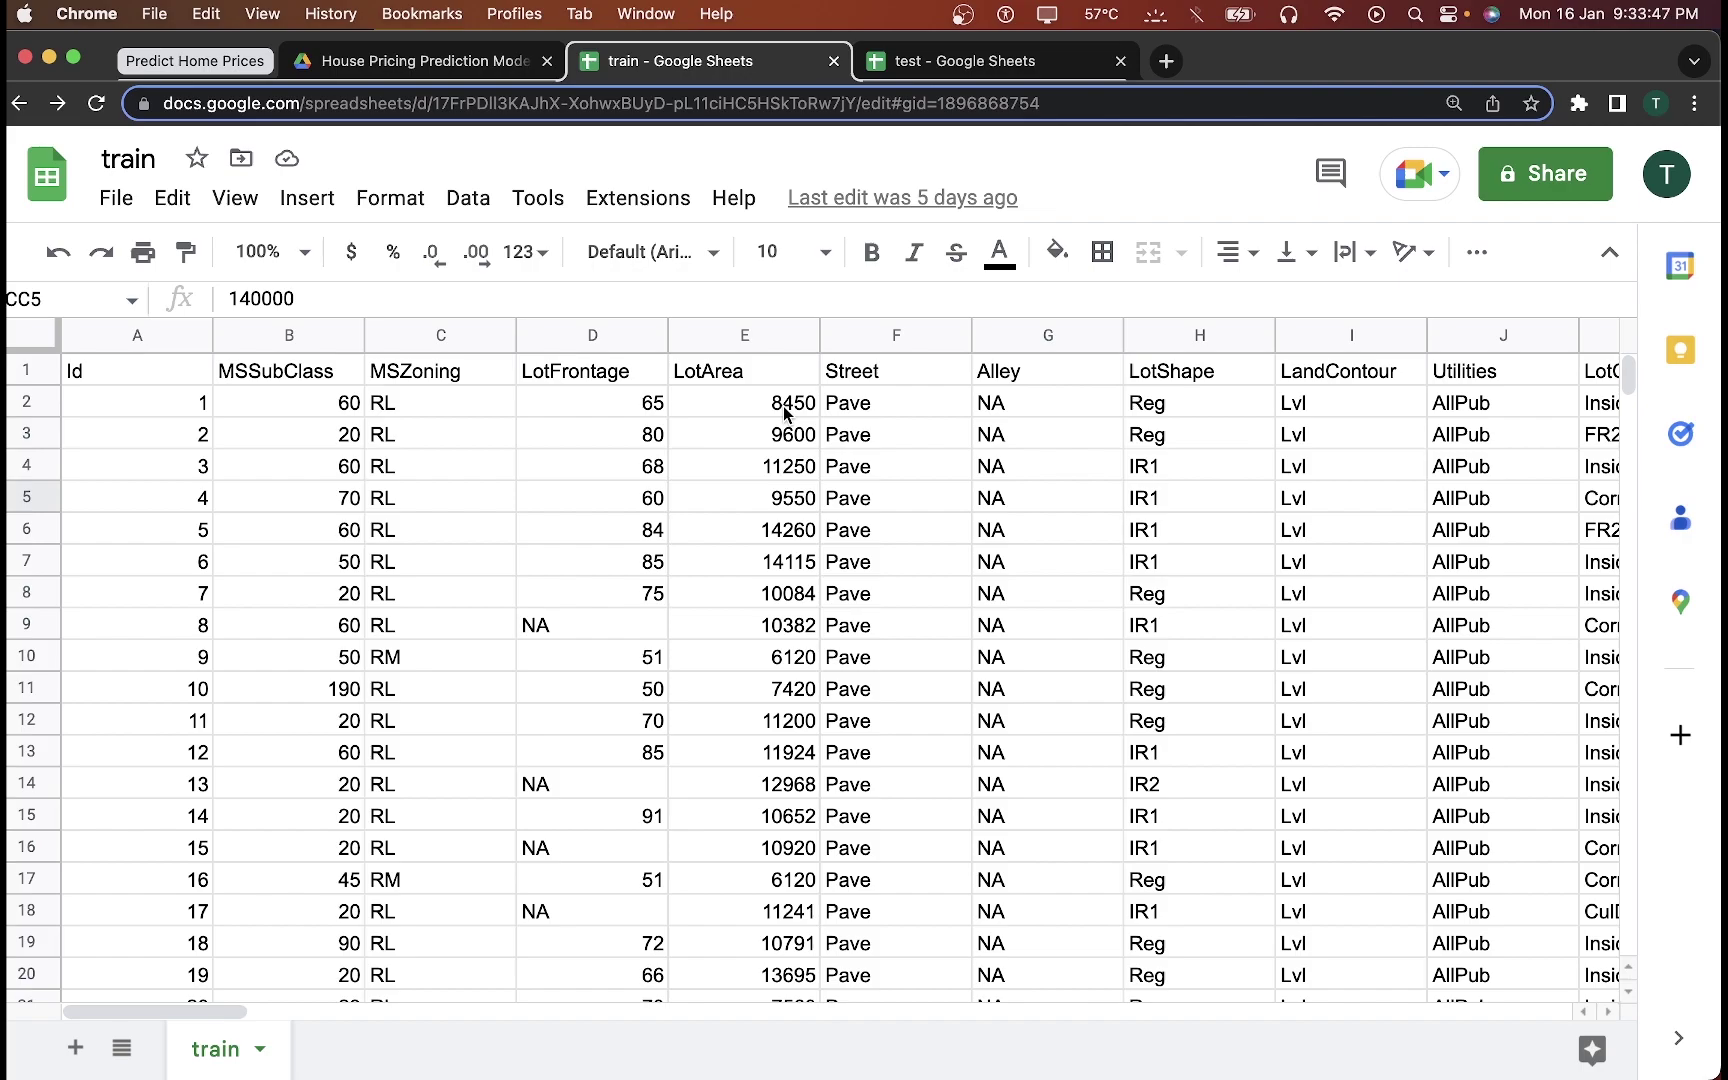
scroll(308, 620, "down", 20)
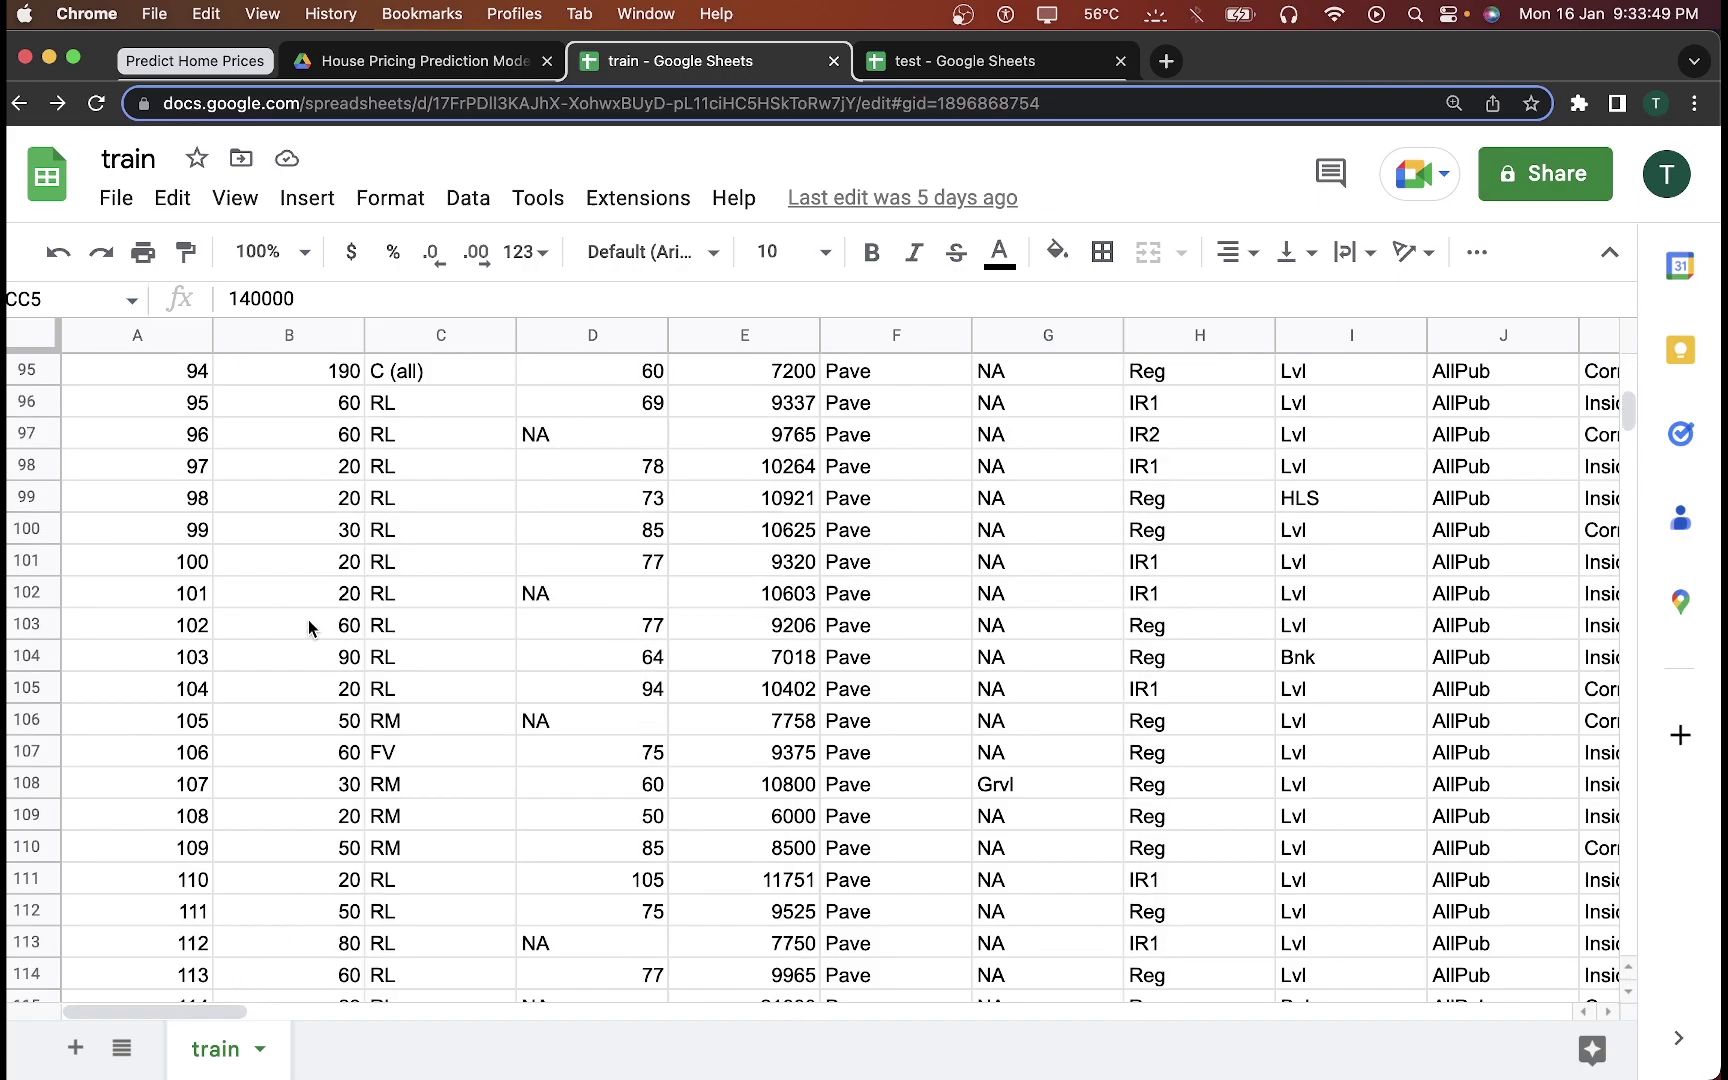
scroll(308, 620, "down", 15)
scroll(729, 576, "up", 20)
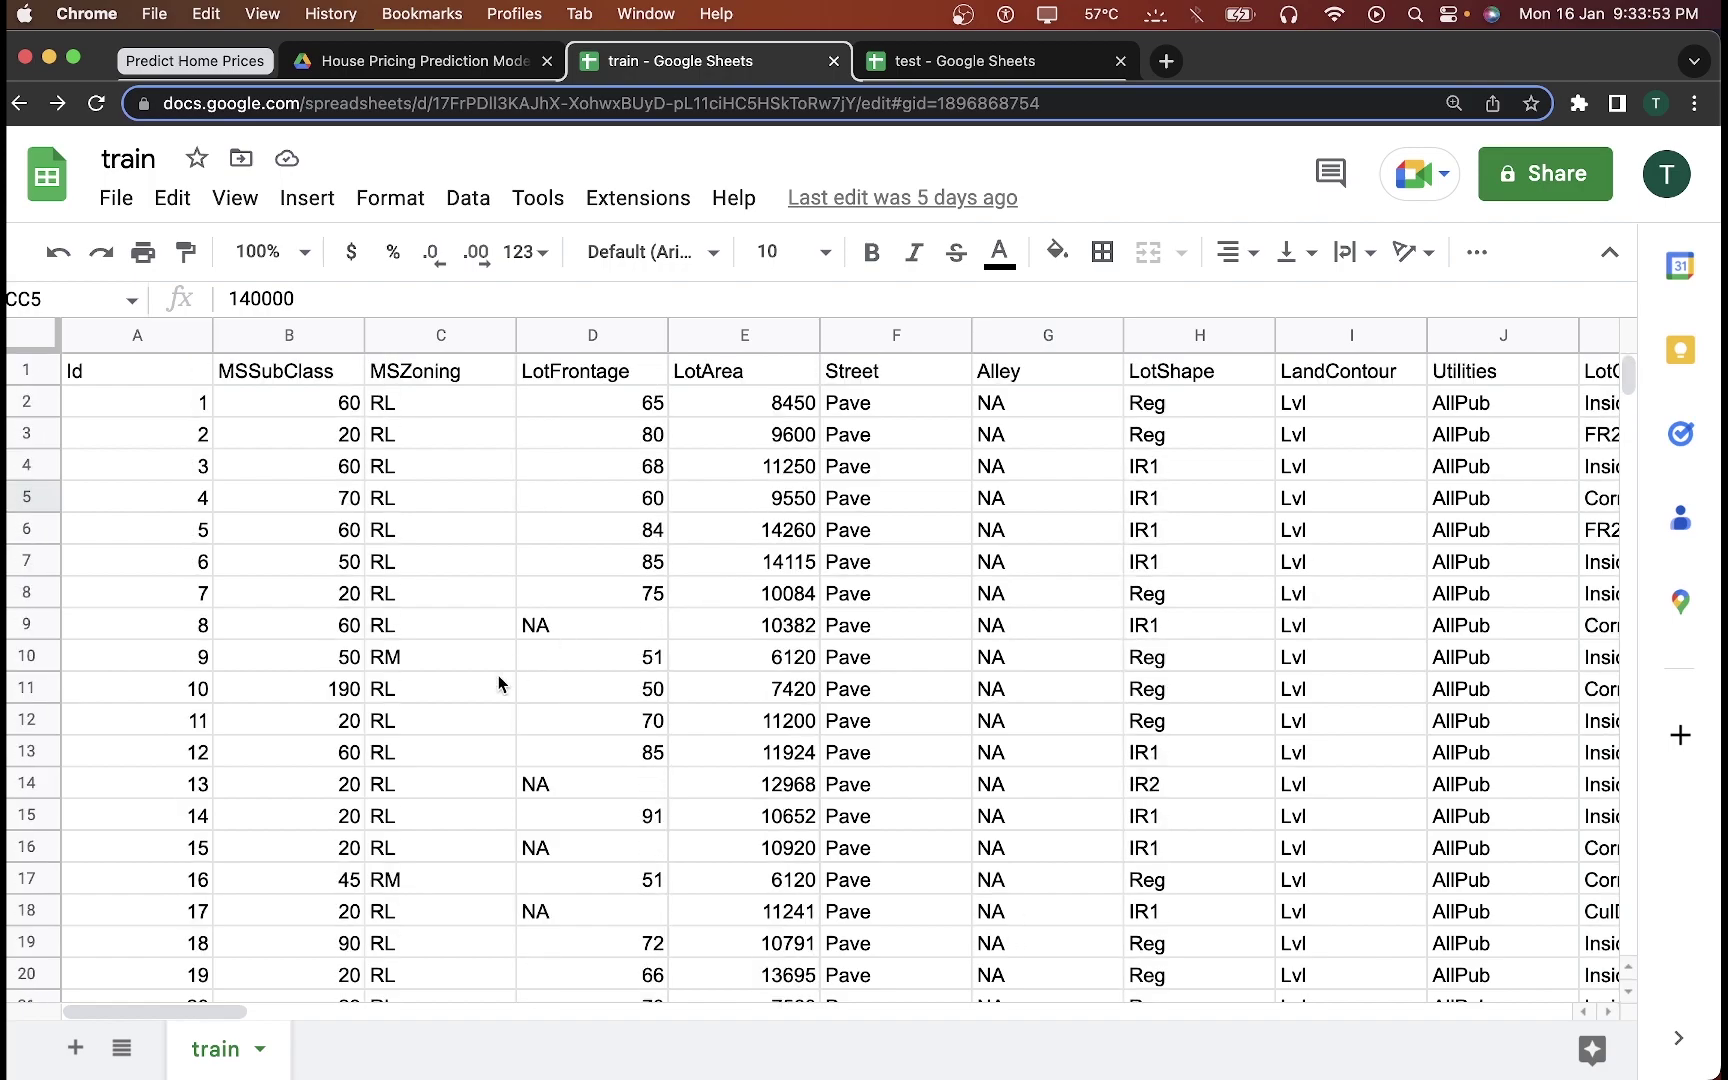
left_click_drag(202, 1013, 40, 1008)
left_click(1303, 530)
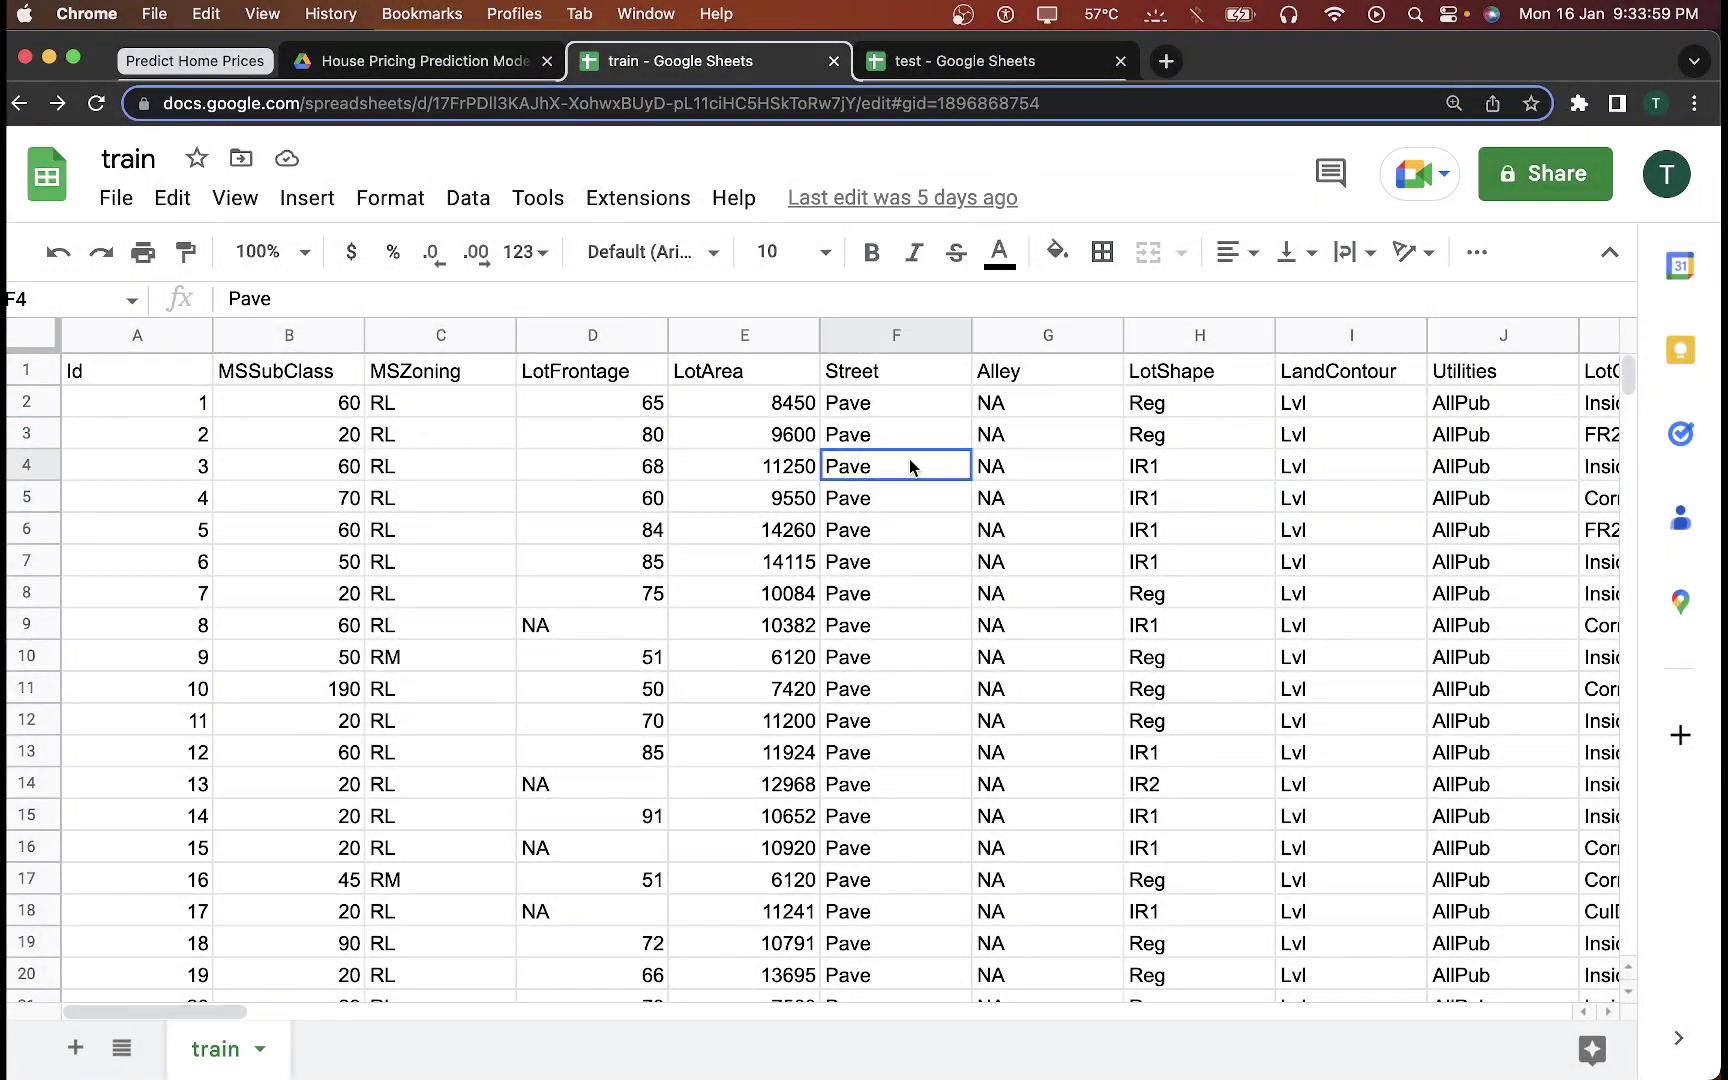
left_click(909, 458)
left_click(760, 434)
key("Down")
key("Down")
key("Down")
key("Down")
key("Down")
Step: Select runs of LotArea values and point out the Alley, LotShape and LandContour headers
left_click_drag(753, 408, 750, 720)
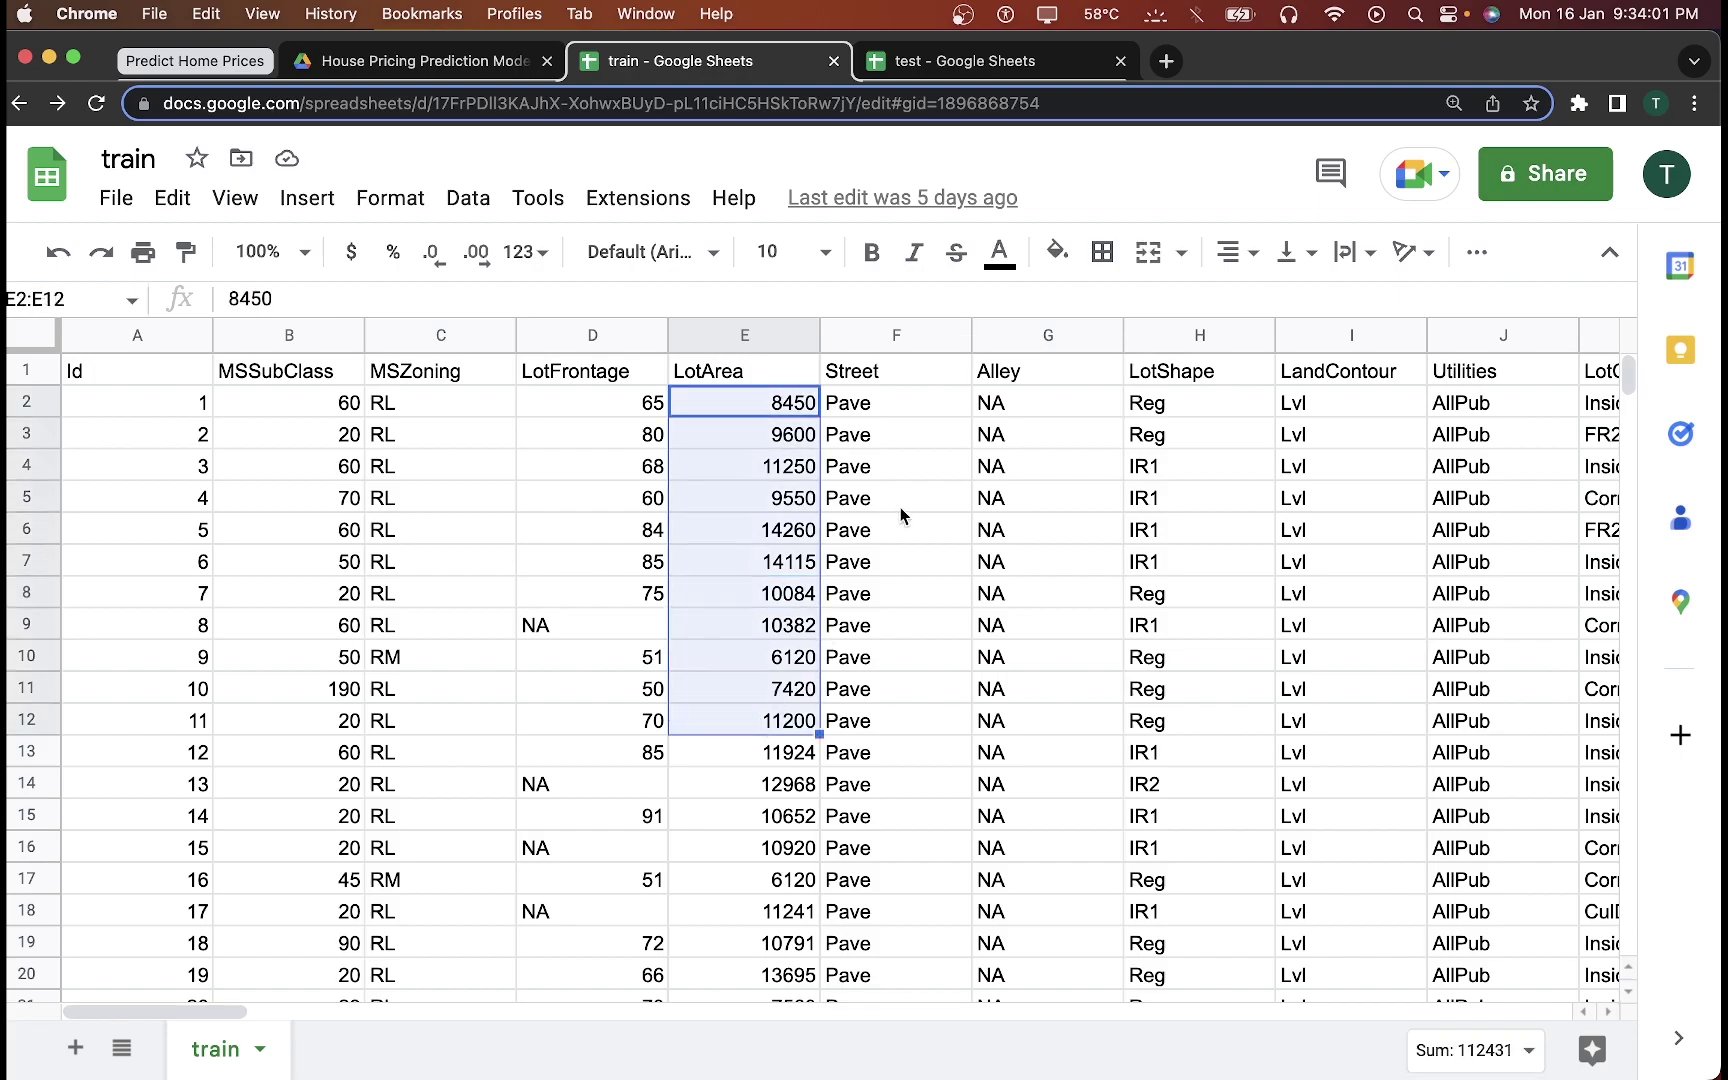
left_click_drag(891, 430, 886, 868)
scroll(883, 842, "down", 2)
scroll(883, 842, "down", 20)
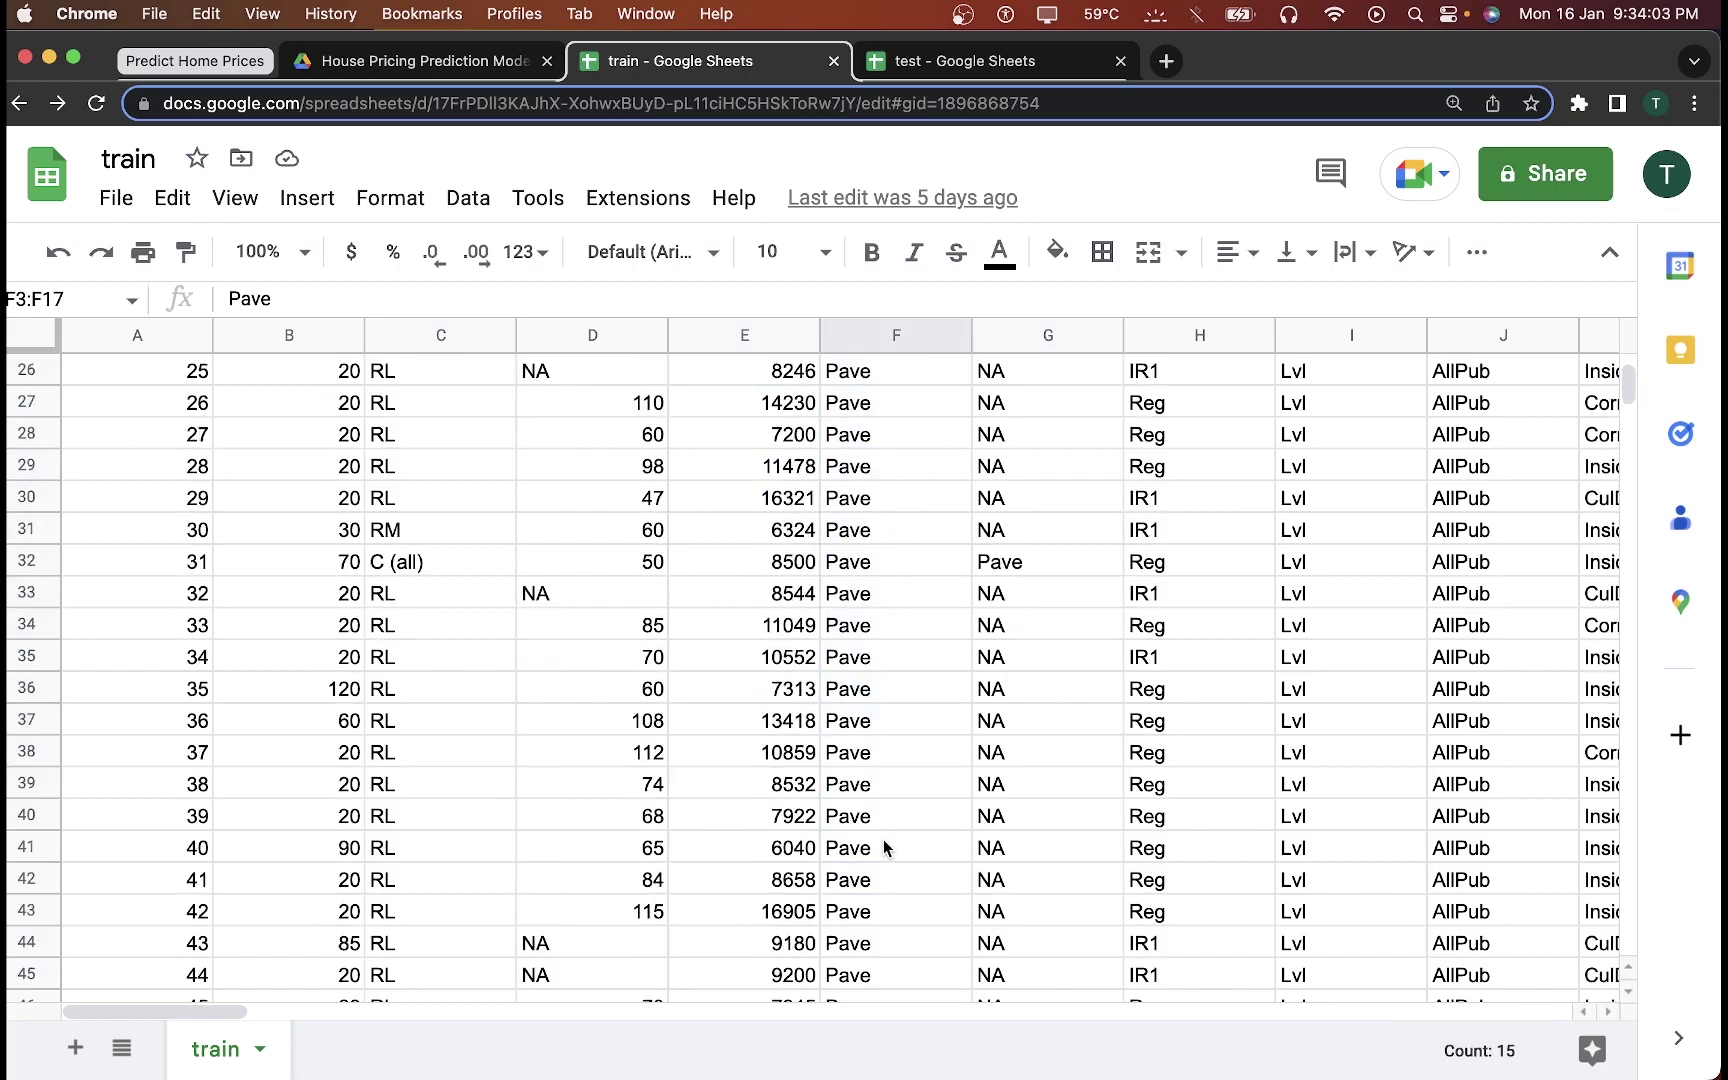
scroll(883, 826, "up", 20)
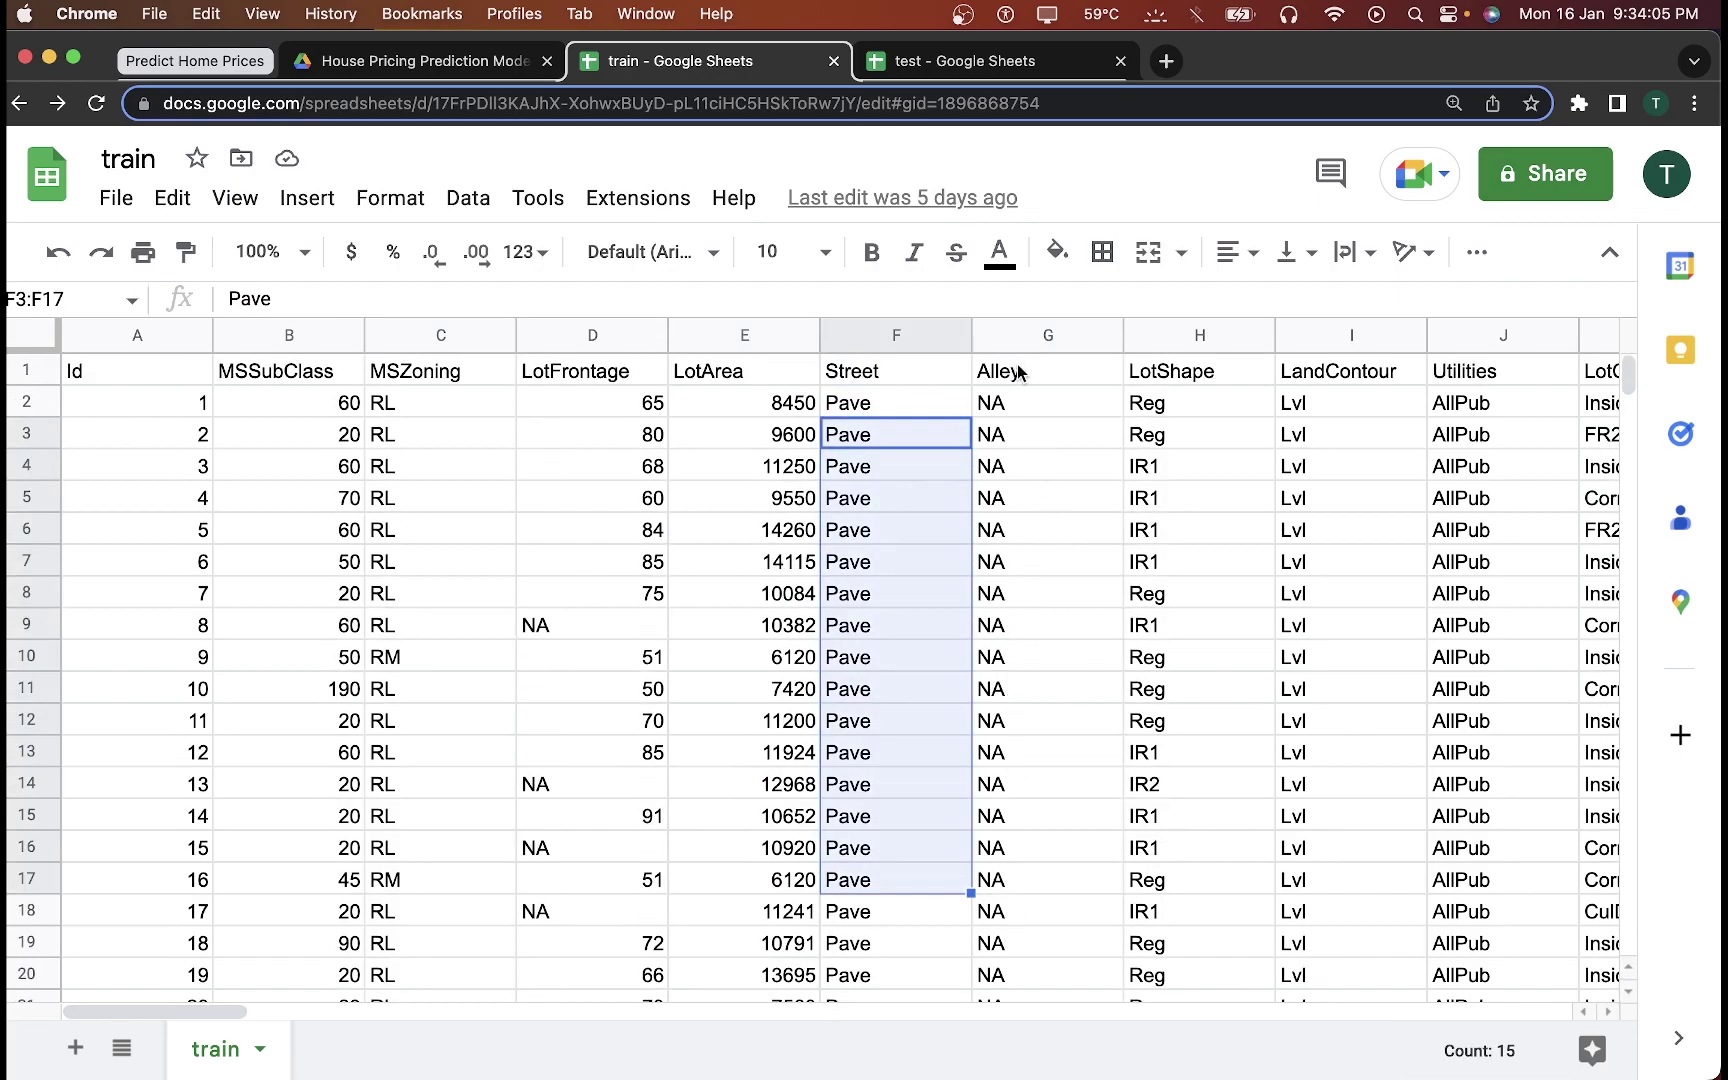
left_click(1019, 372)
left_click(1189, 376)
left_click(1370, 382)
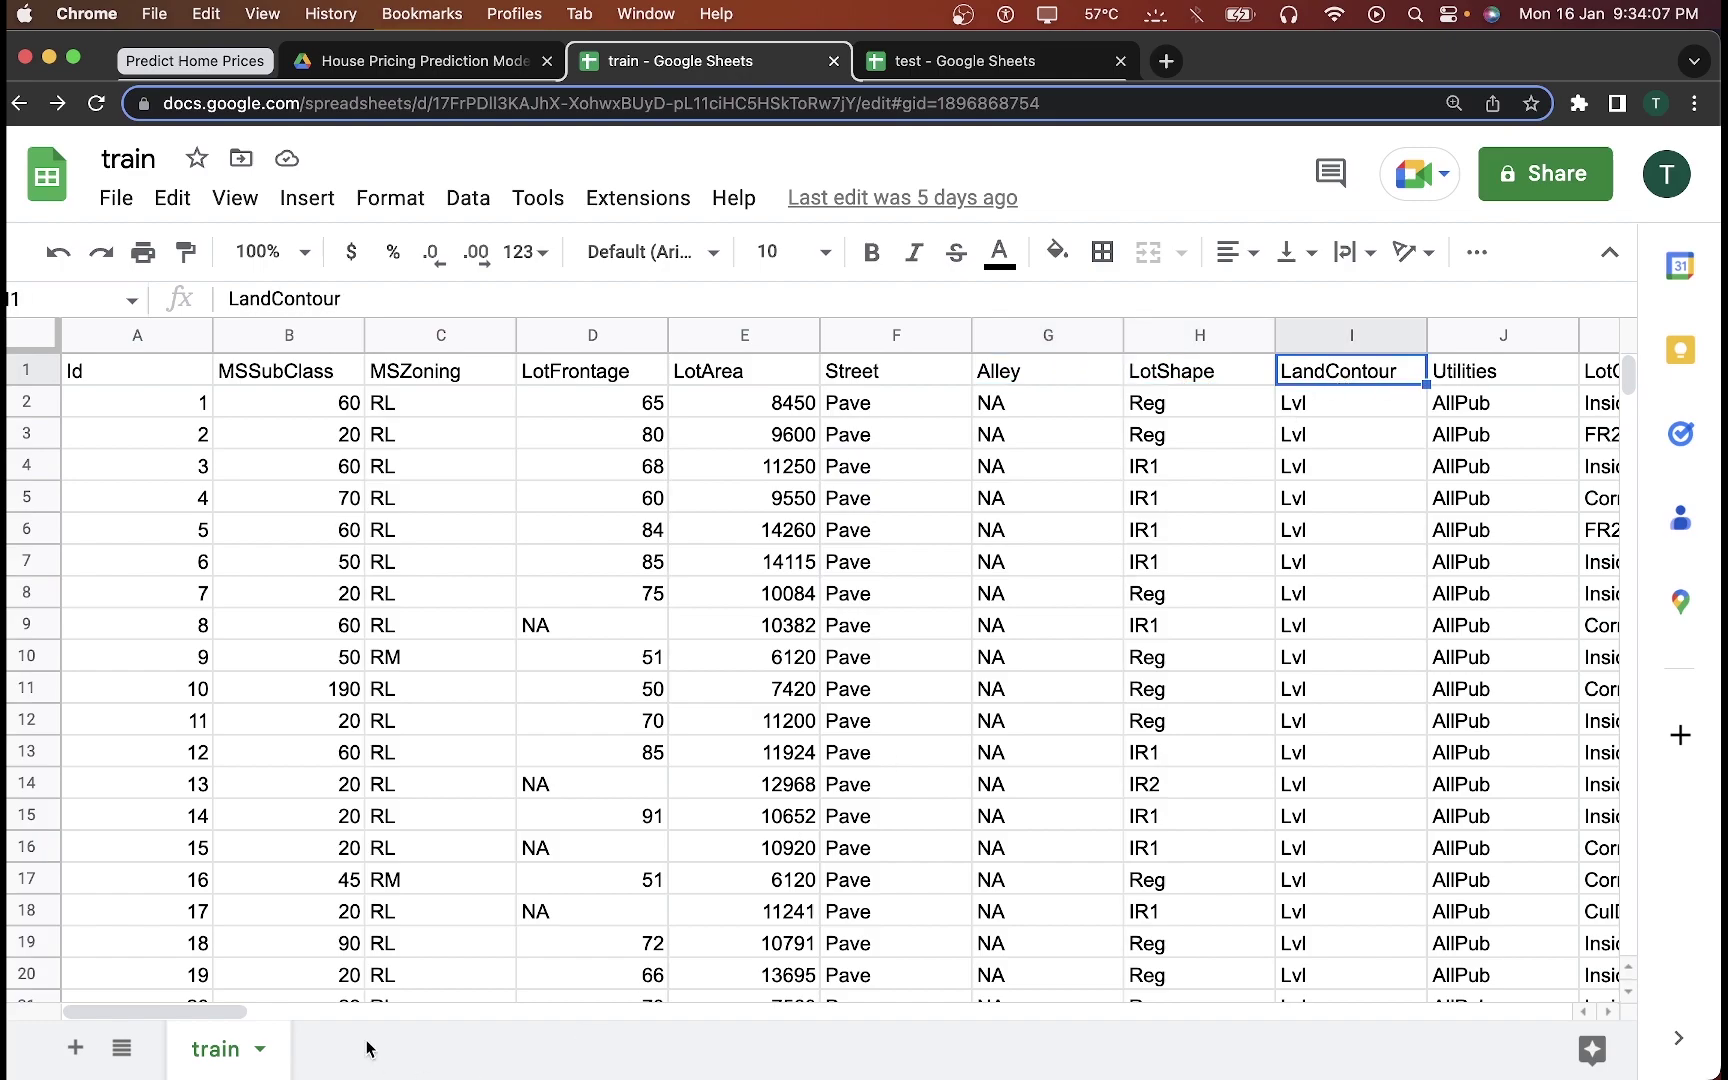
Step: Select BldgType values in rows 2–16, including 2fmCon, and the CollgCr neighborhood entry
left_click_drag(170, 1011, 393, 1008)
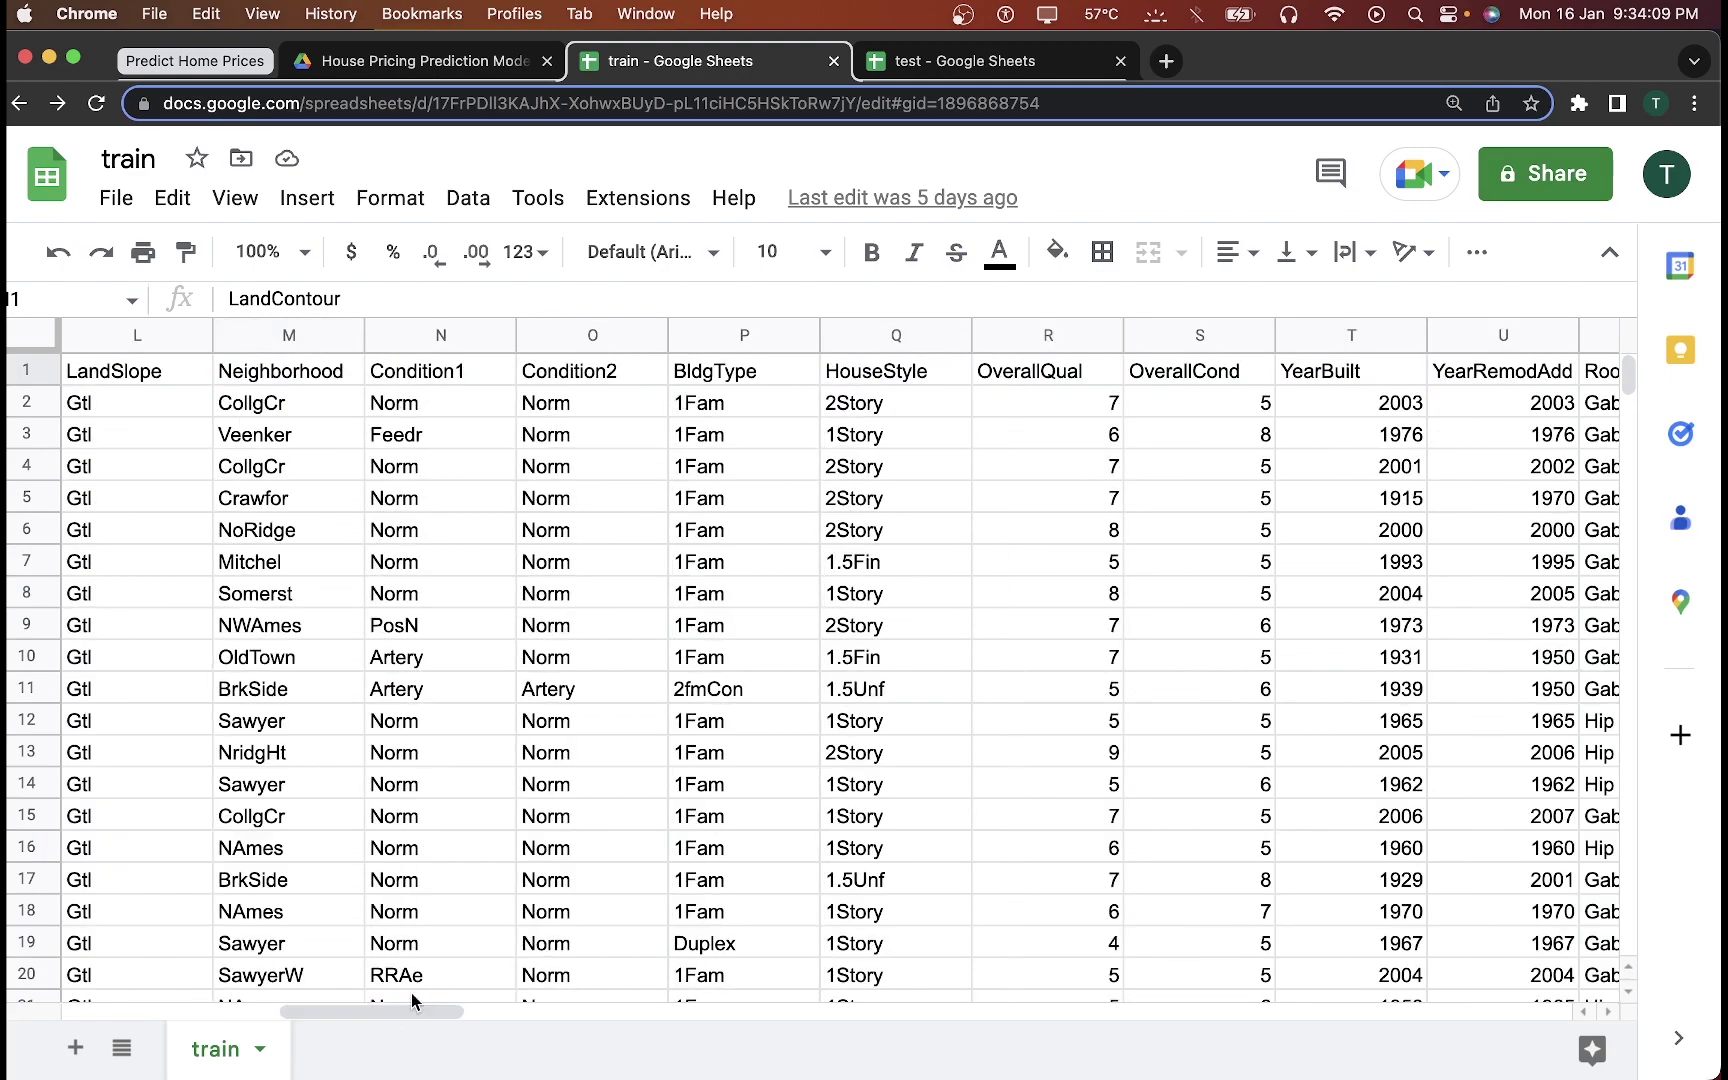
left_click_drag(870, 372, 862, 907)
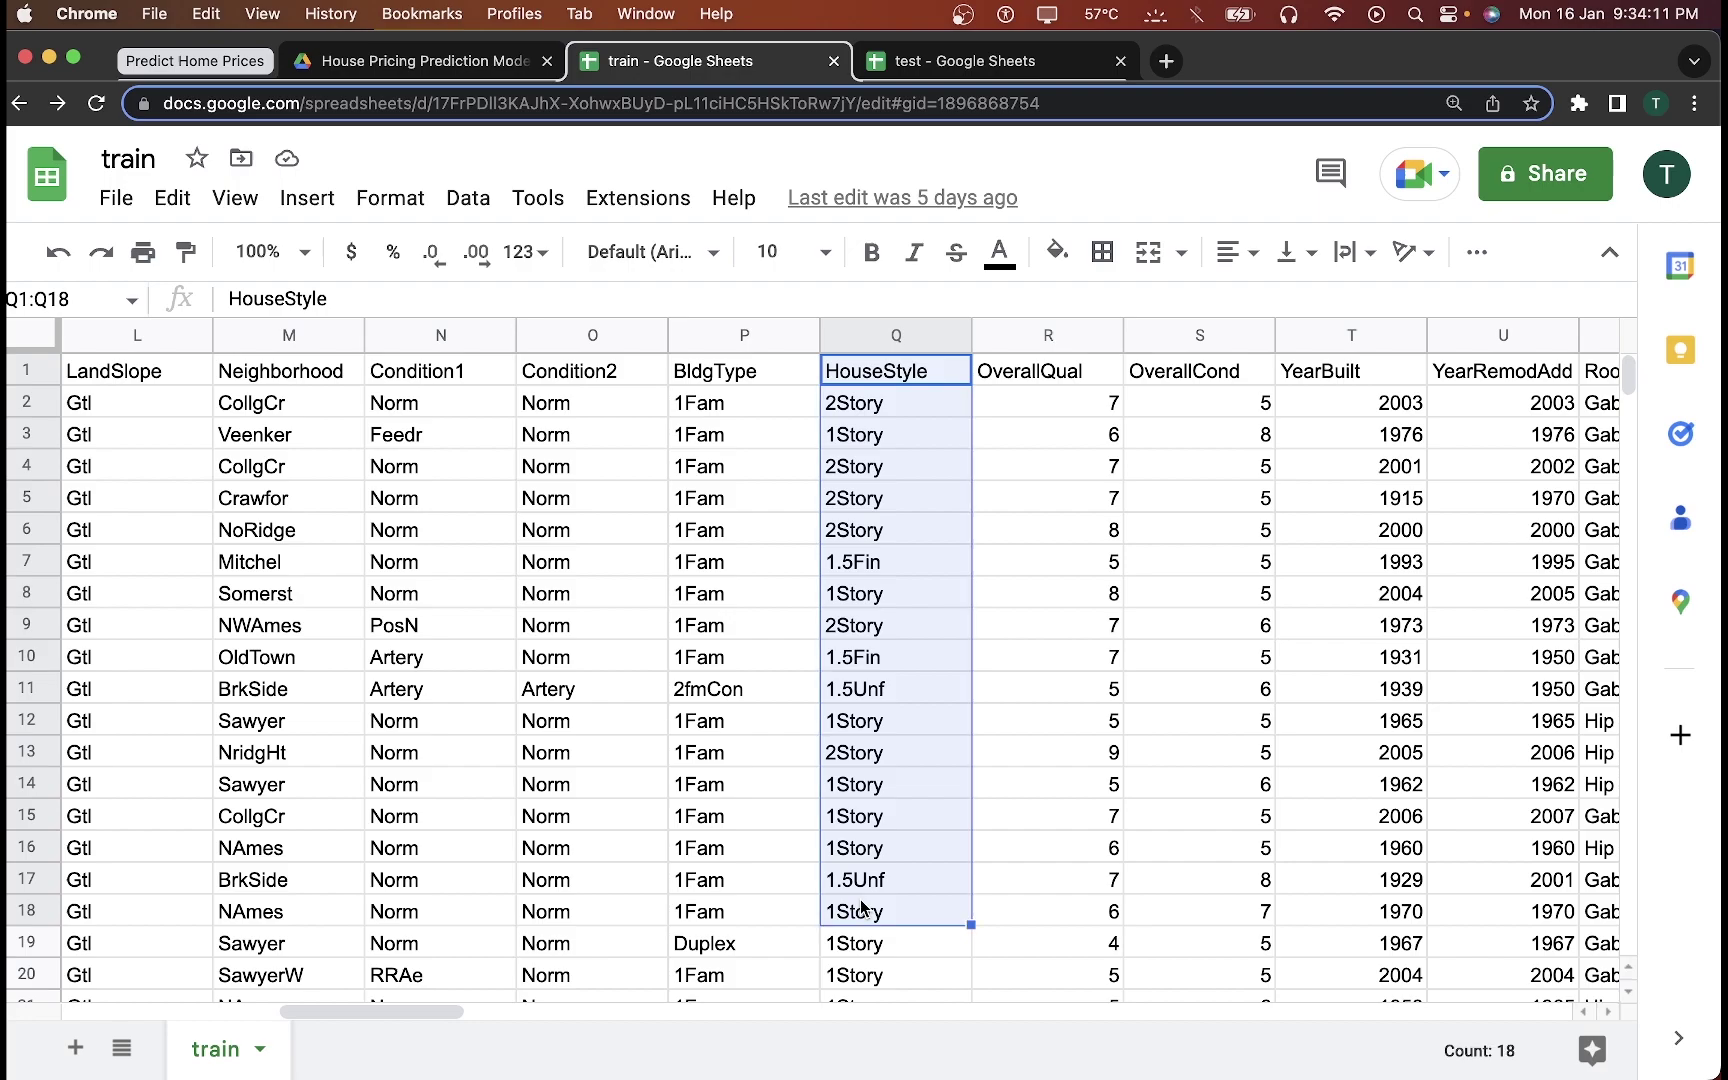
left_click_drag(716, 404, 745, 850)
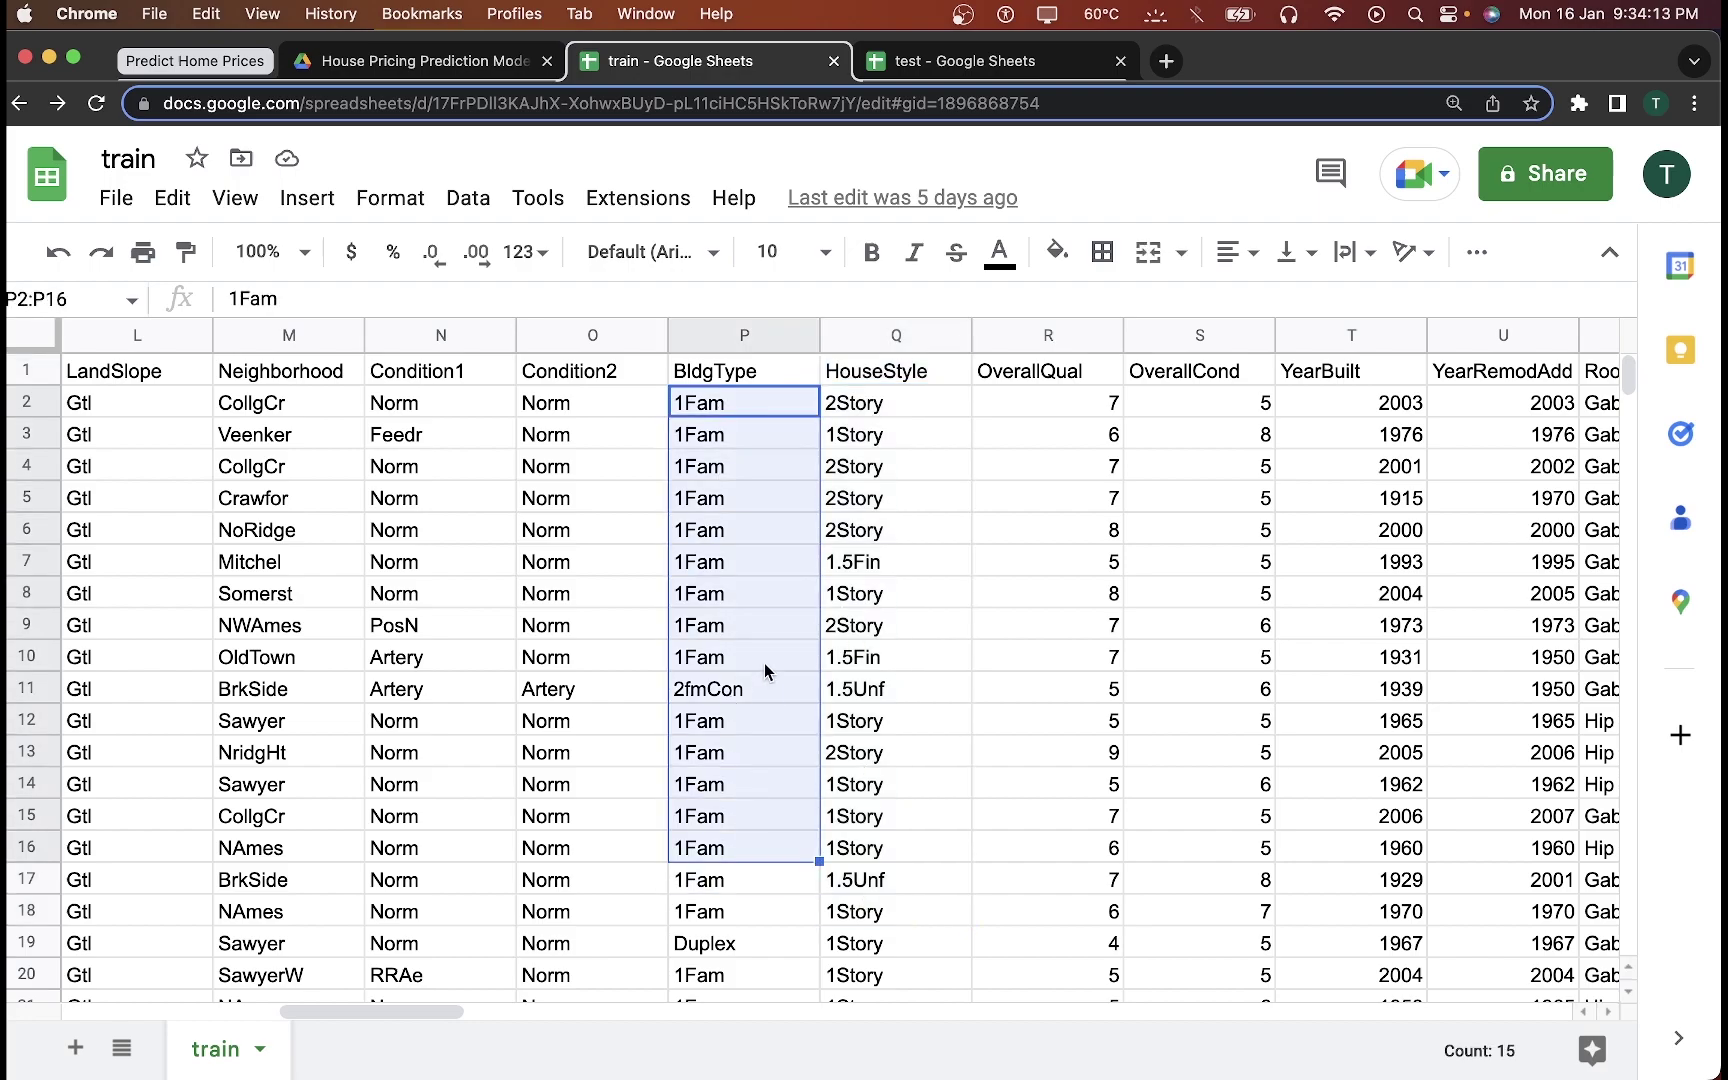
left_click(764, 663)
key("Down")
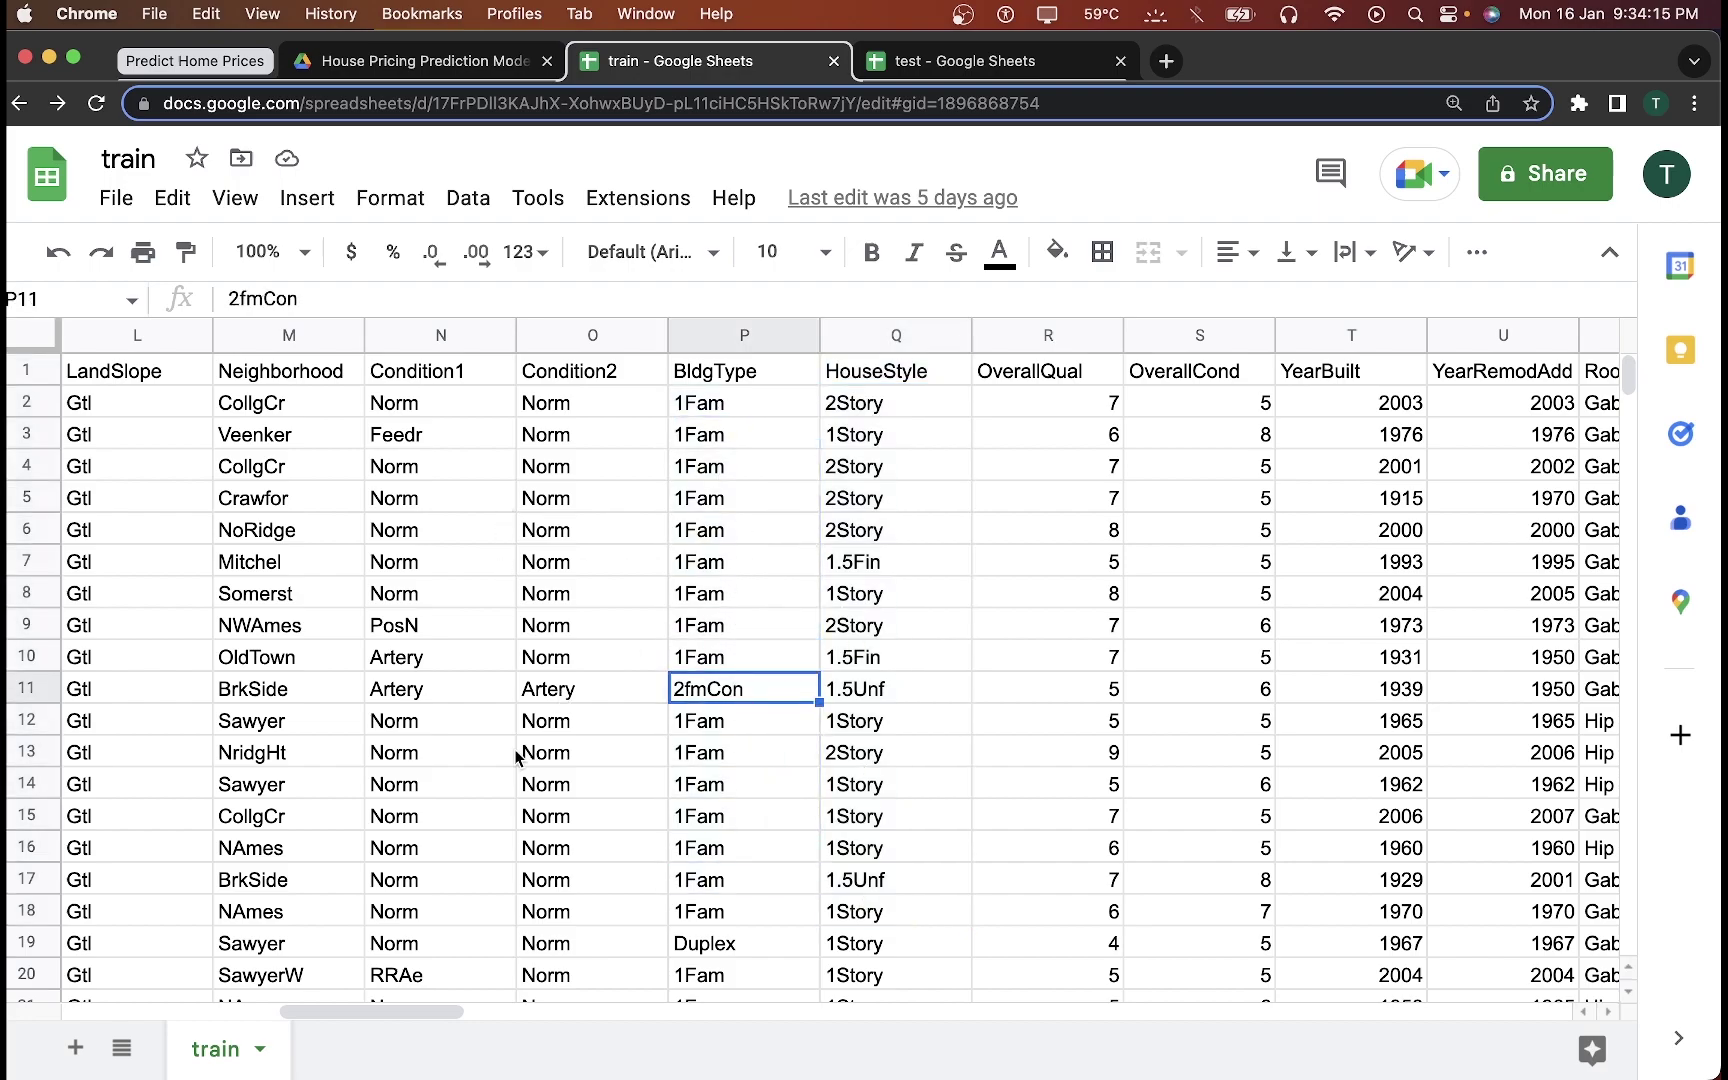
left_click(284, 401)
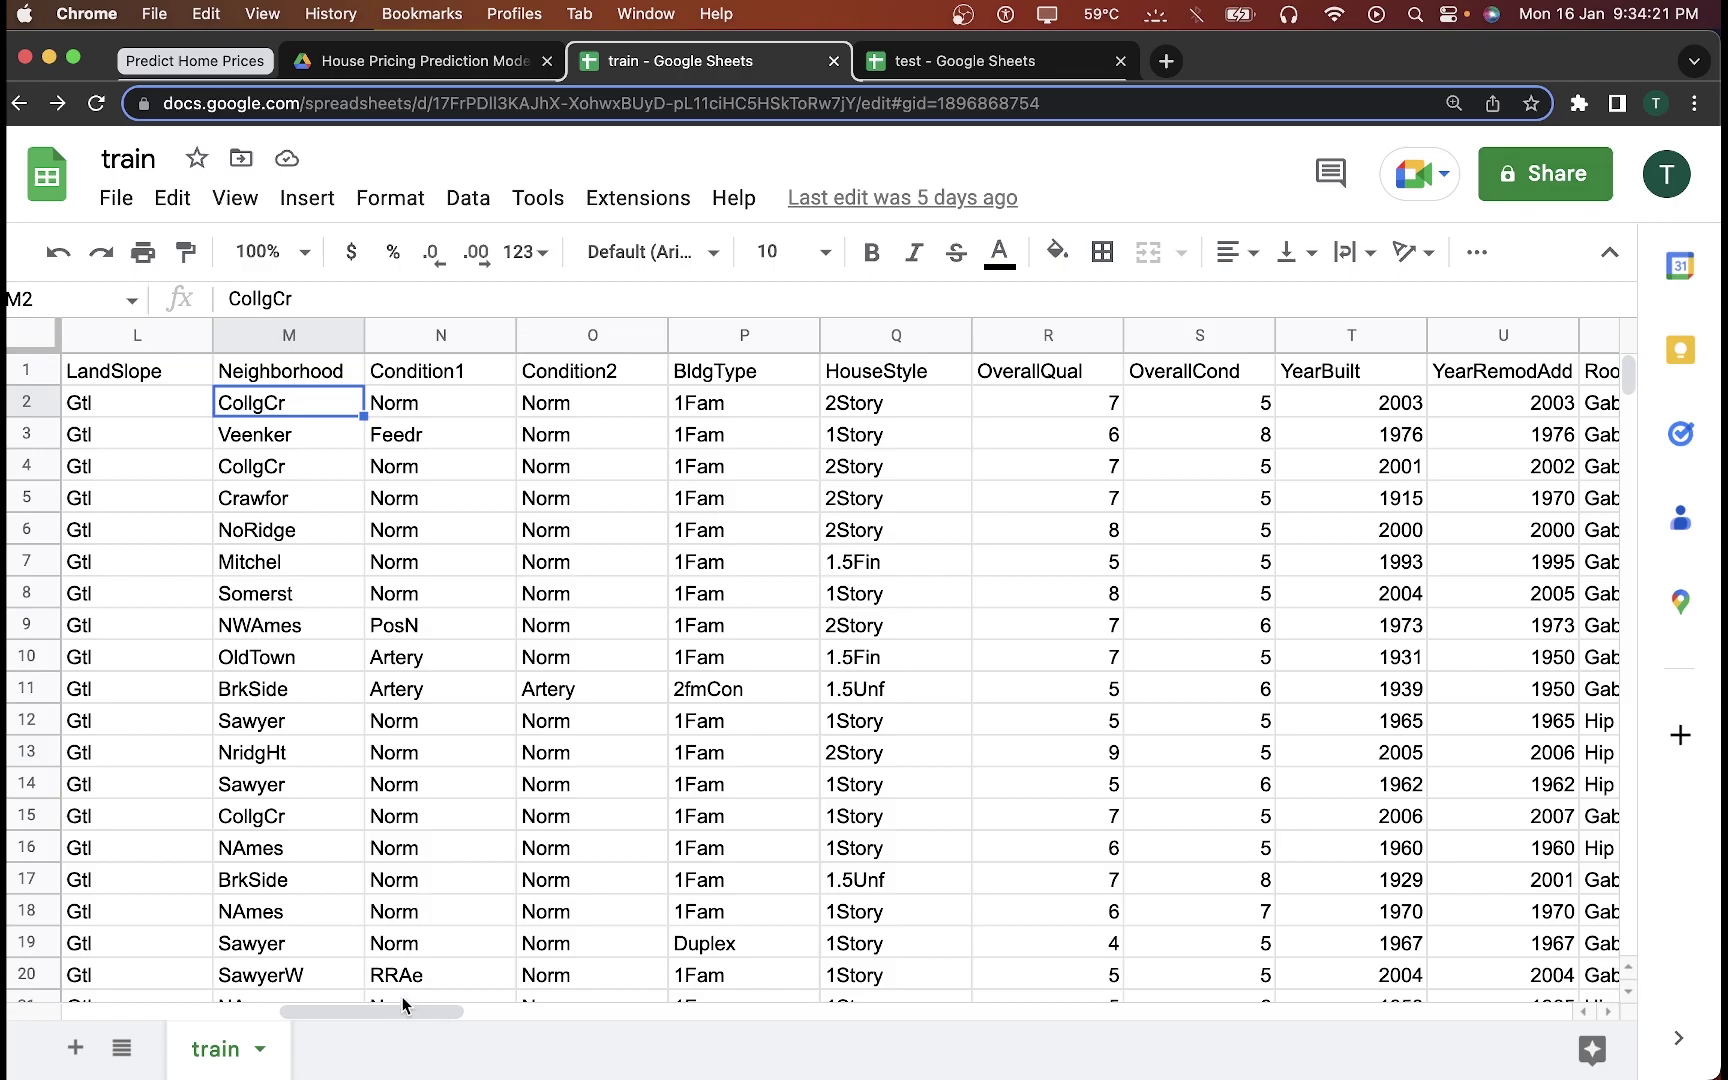
Step: Inspect the SalePrice column and its values, then switch to the test spreadsheet
left_click_drag(398, 1007, 1543, 968)
left_click_drag(1229, 405, 1227, 184)
left_click(1227, 378)
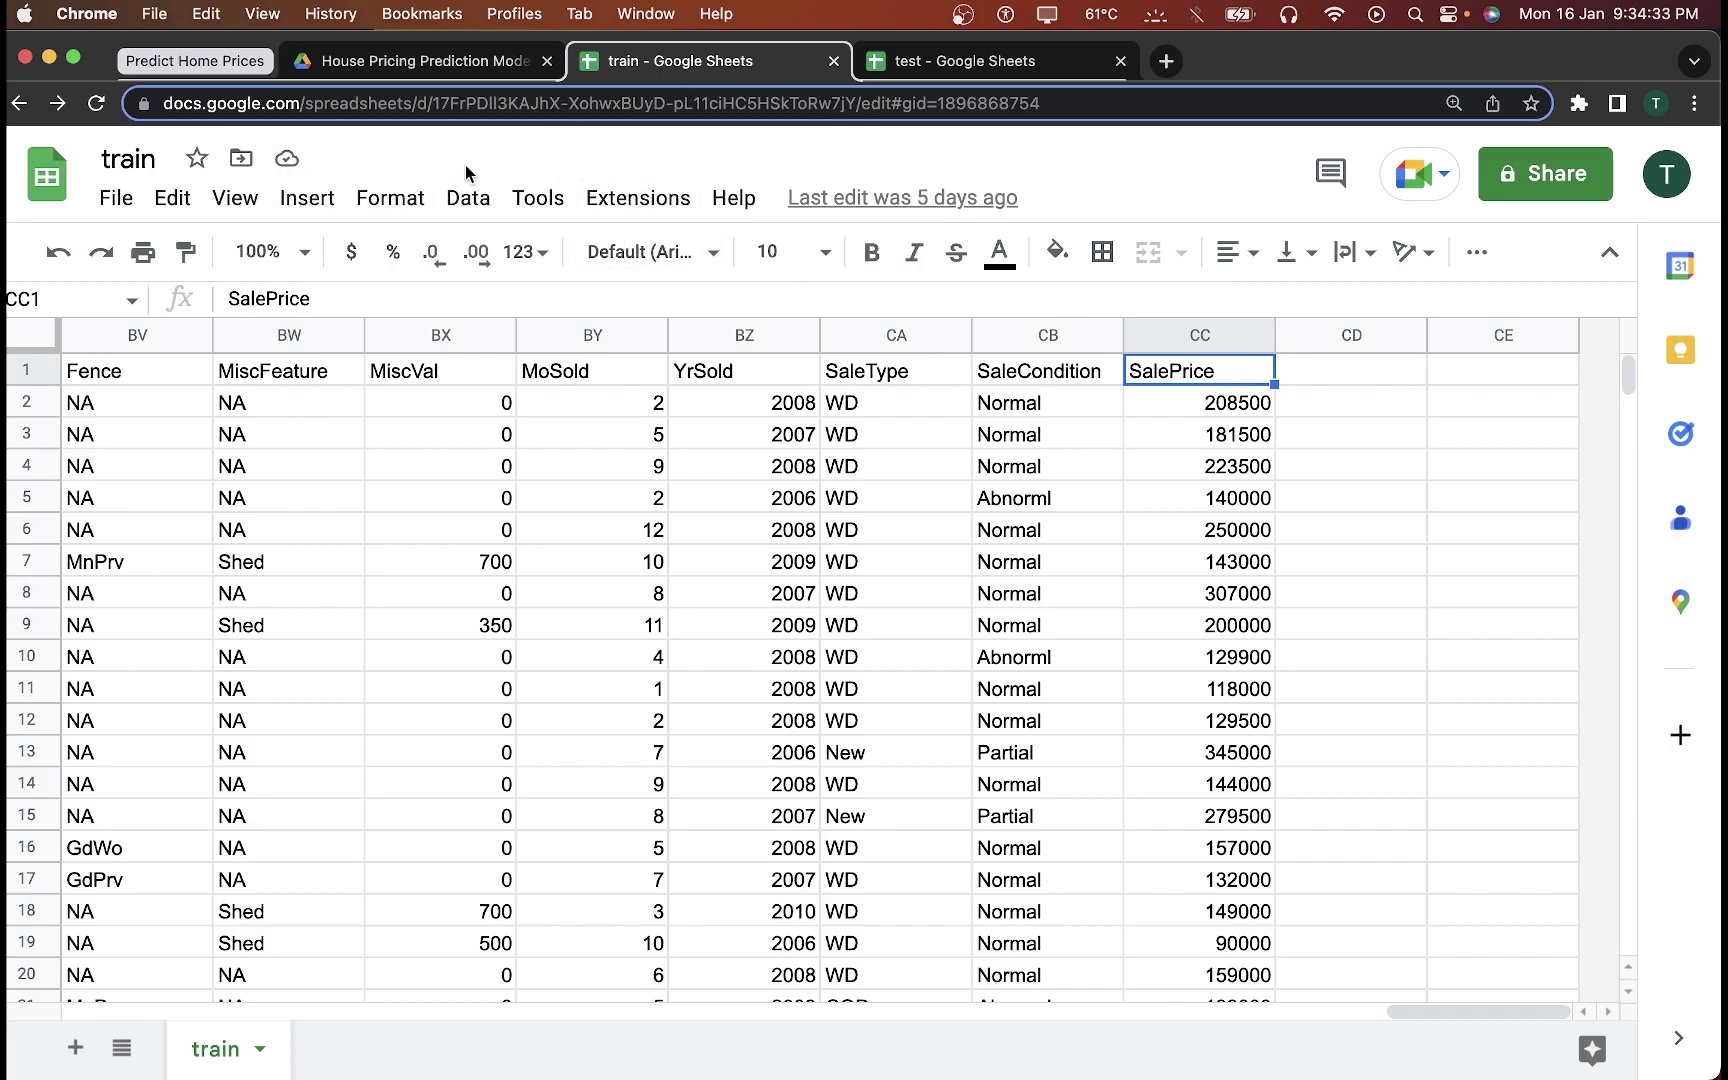
left_click(912, 60)
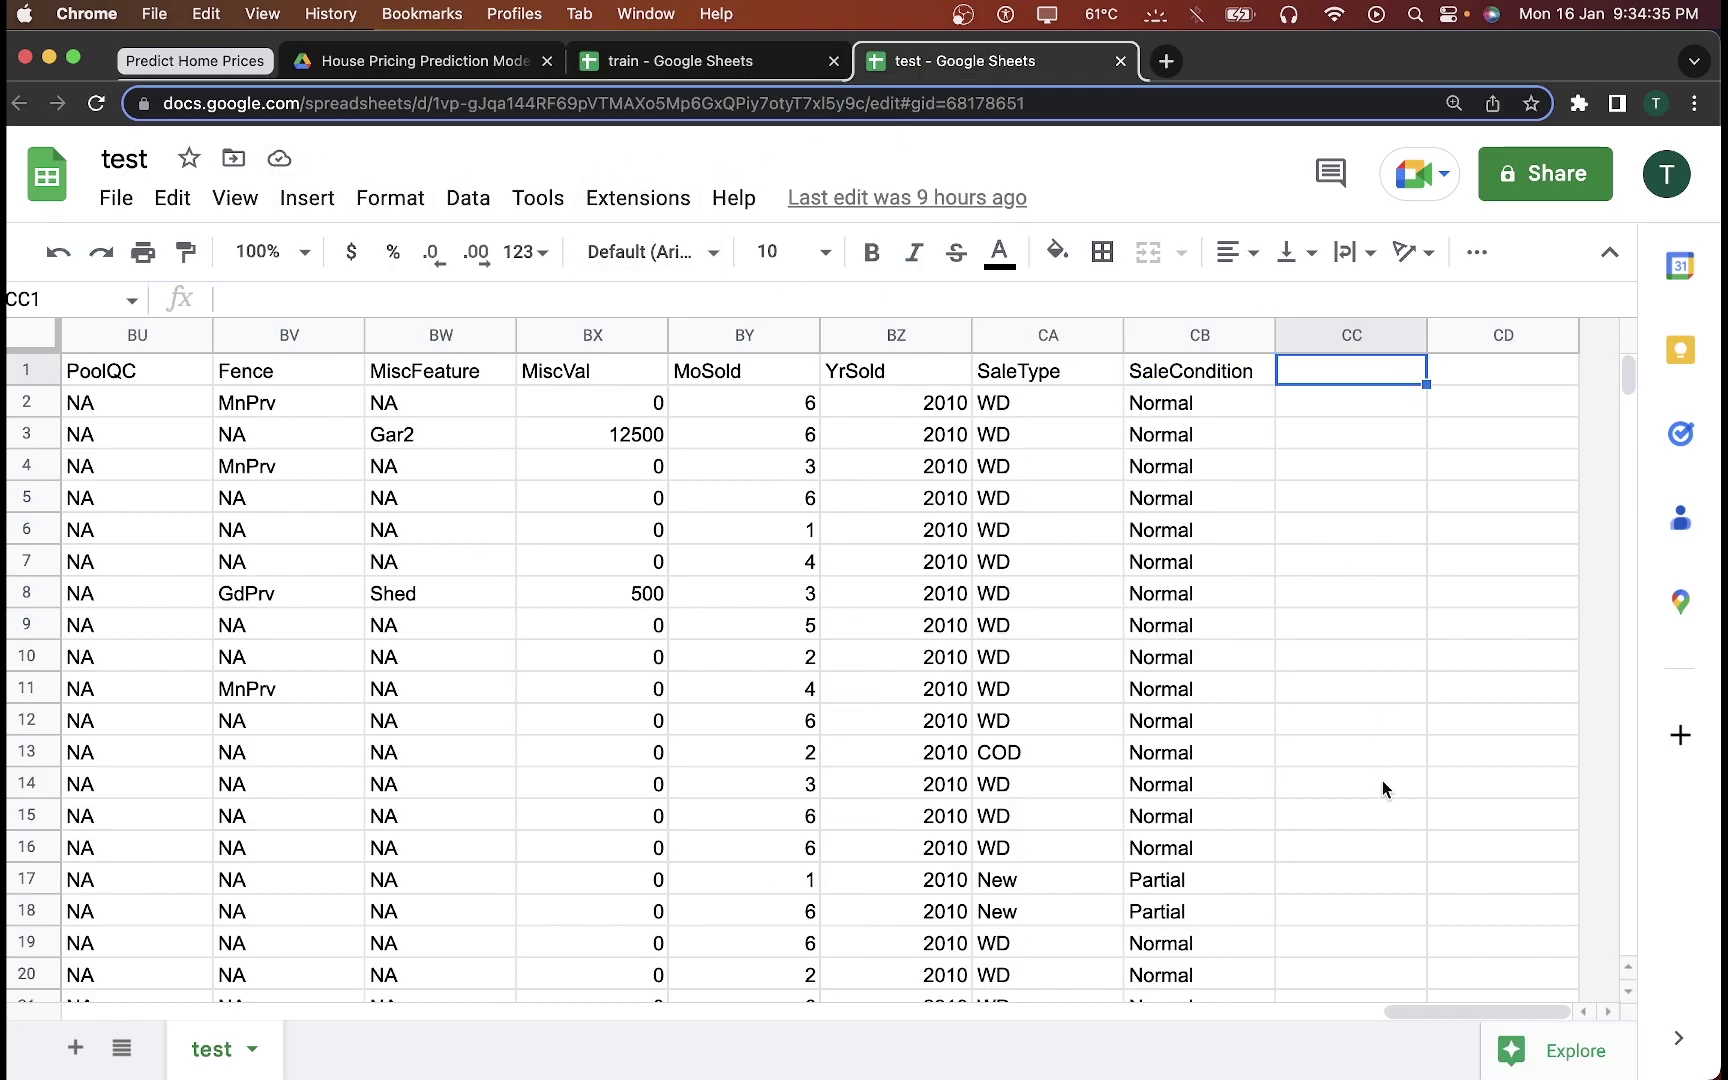
Step: Scroll the test sheet to empty column CC, confirming no SalePrice, then return to train
left_click_drag(1415, 1010, 38, 1008)
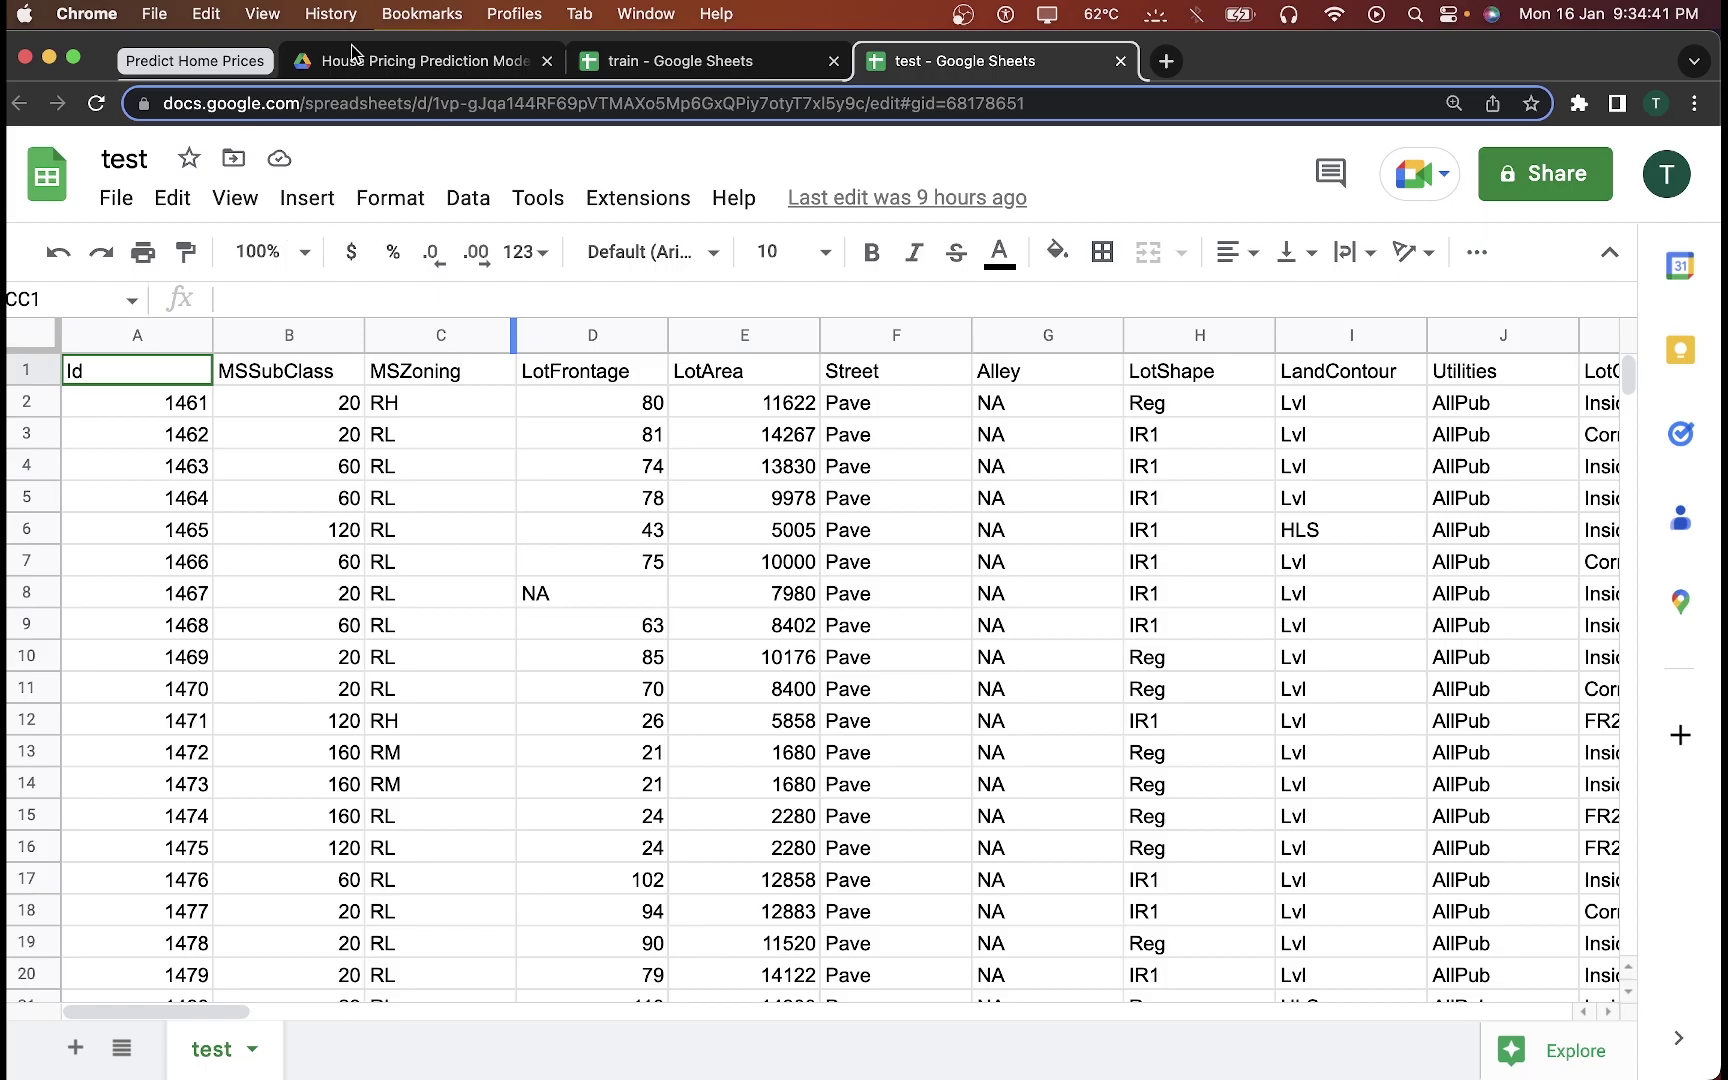
left_click(709, 58)
key("ctrl+Tab")
left_click_drag(183, 1008, 1503, 898)
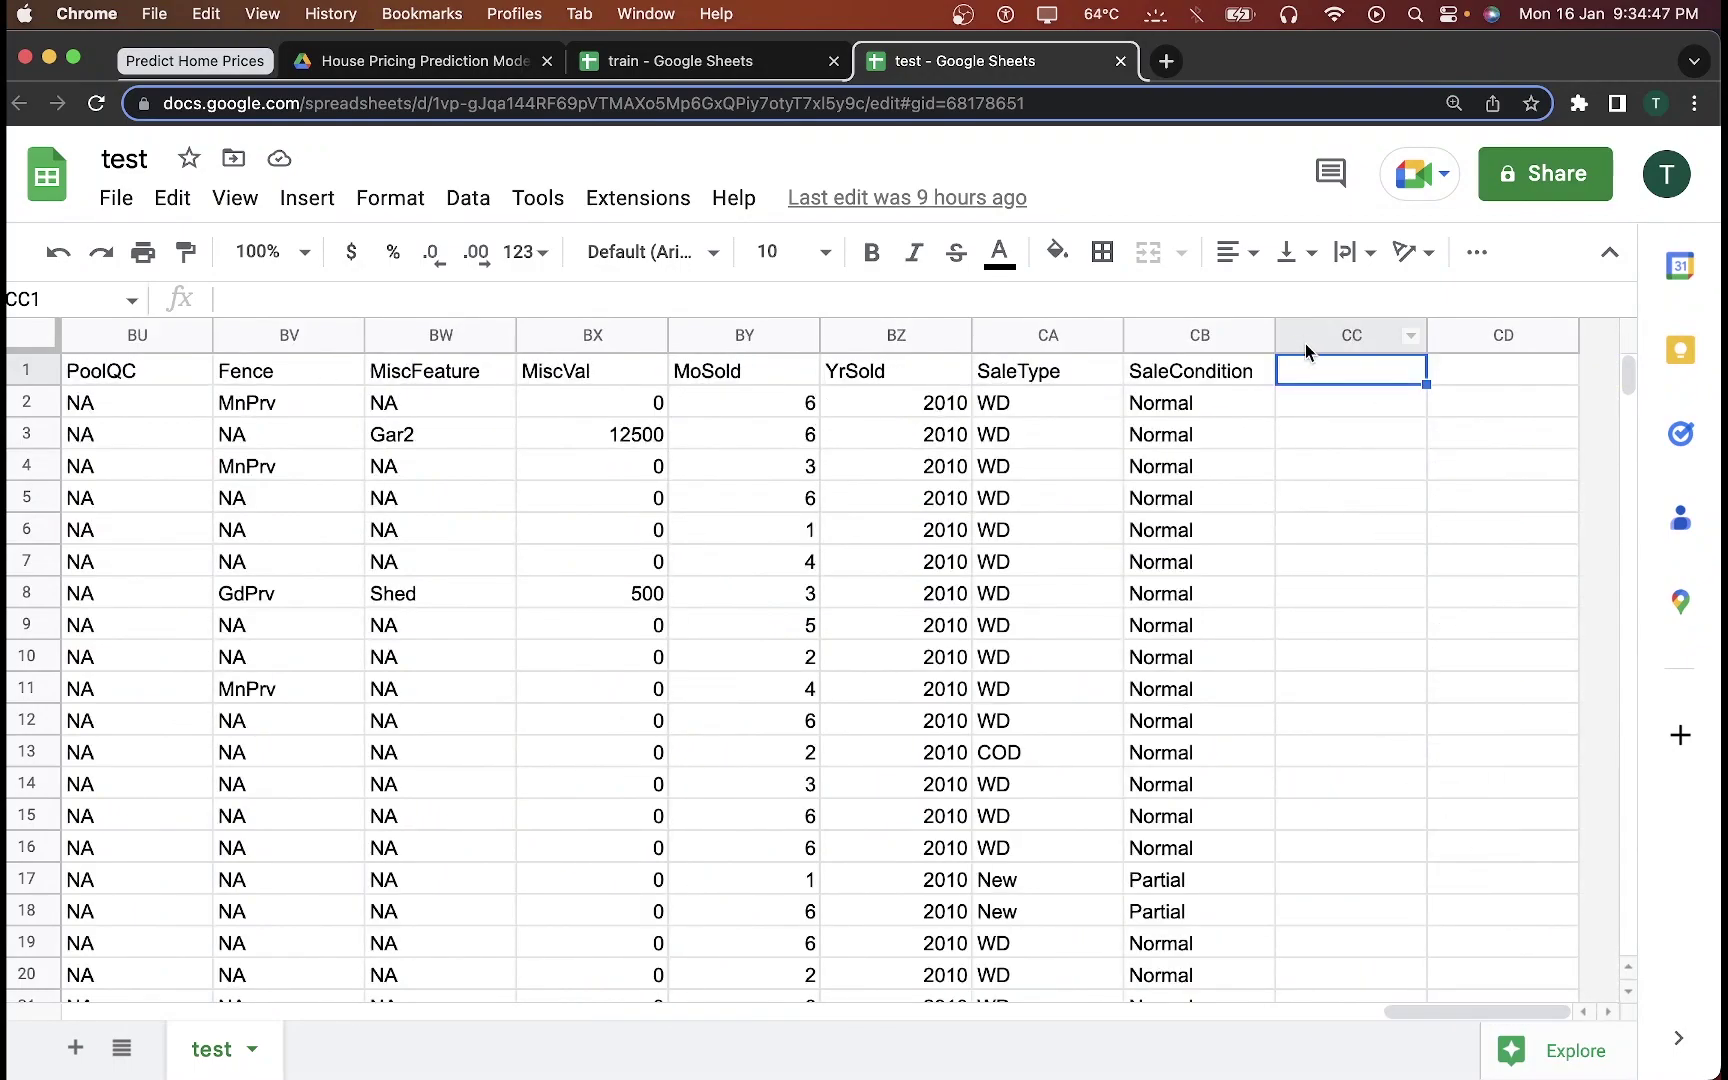
left_click_drag(1304, 356, 1357, 683)
left_click(1350, 784)
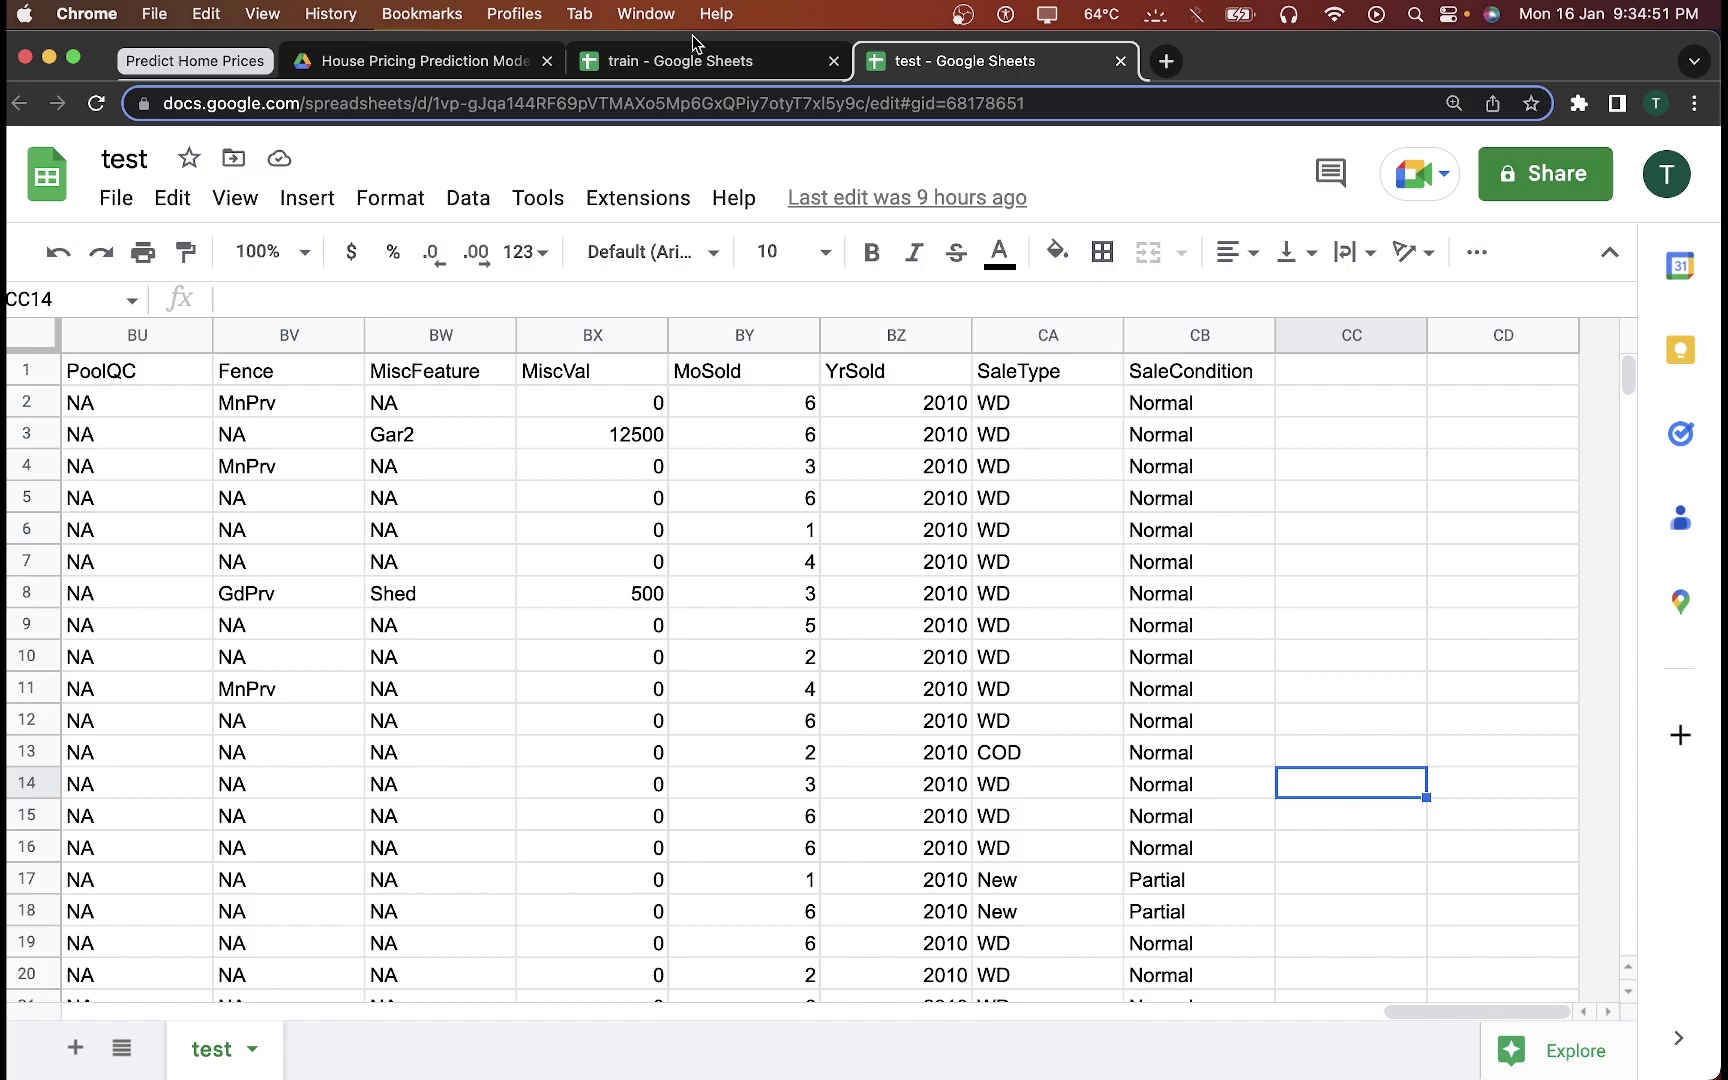
left_click(655, 76)
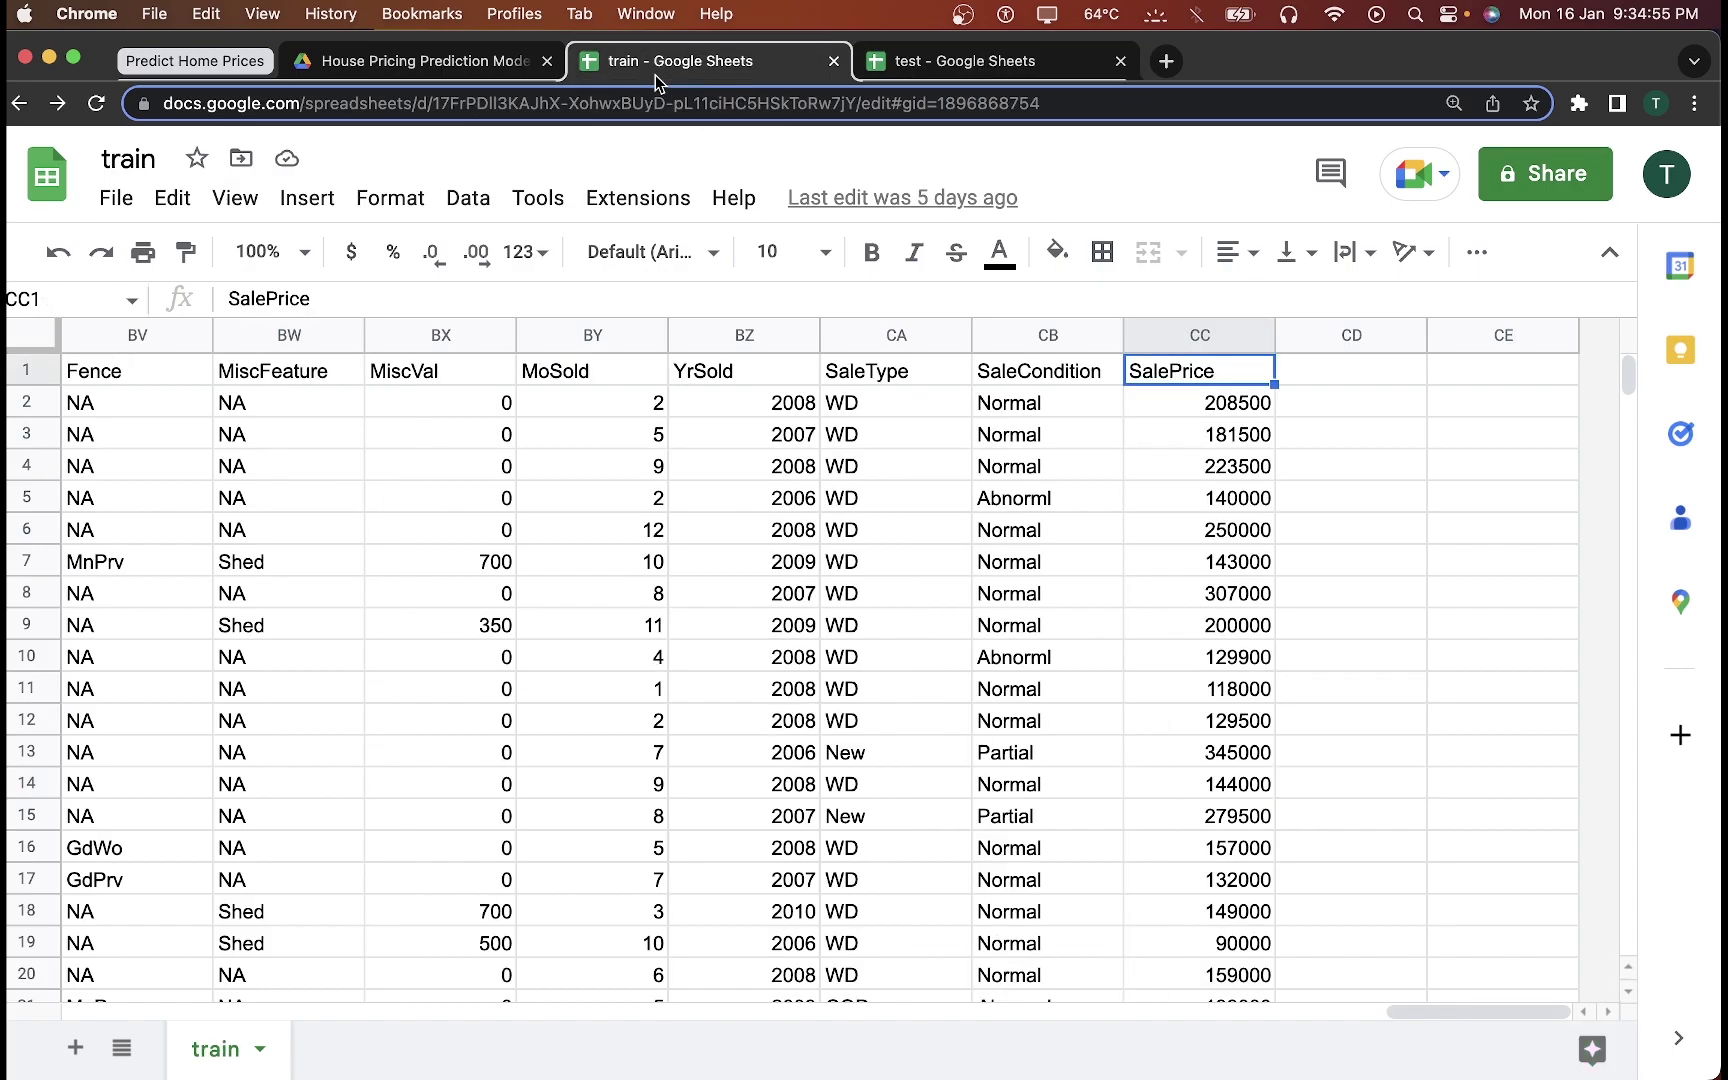
Step: Start Simple ML for Sheets from the Extensions menu on the train spreadsheet
left_click(665, 205)
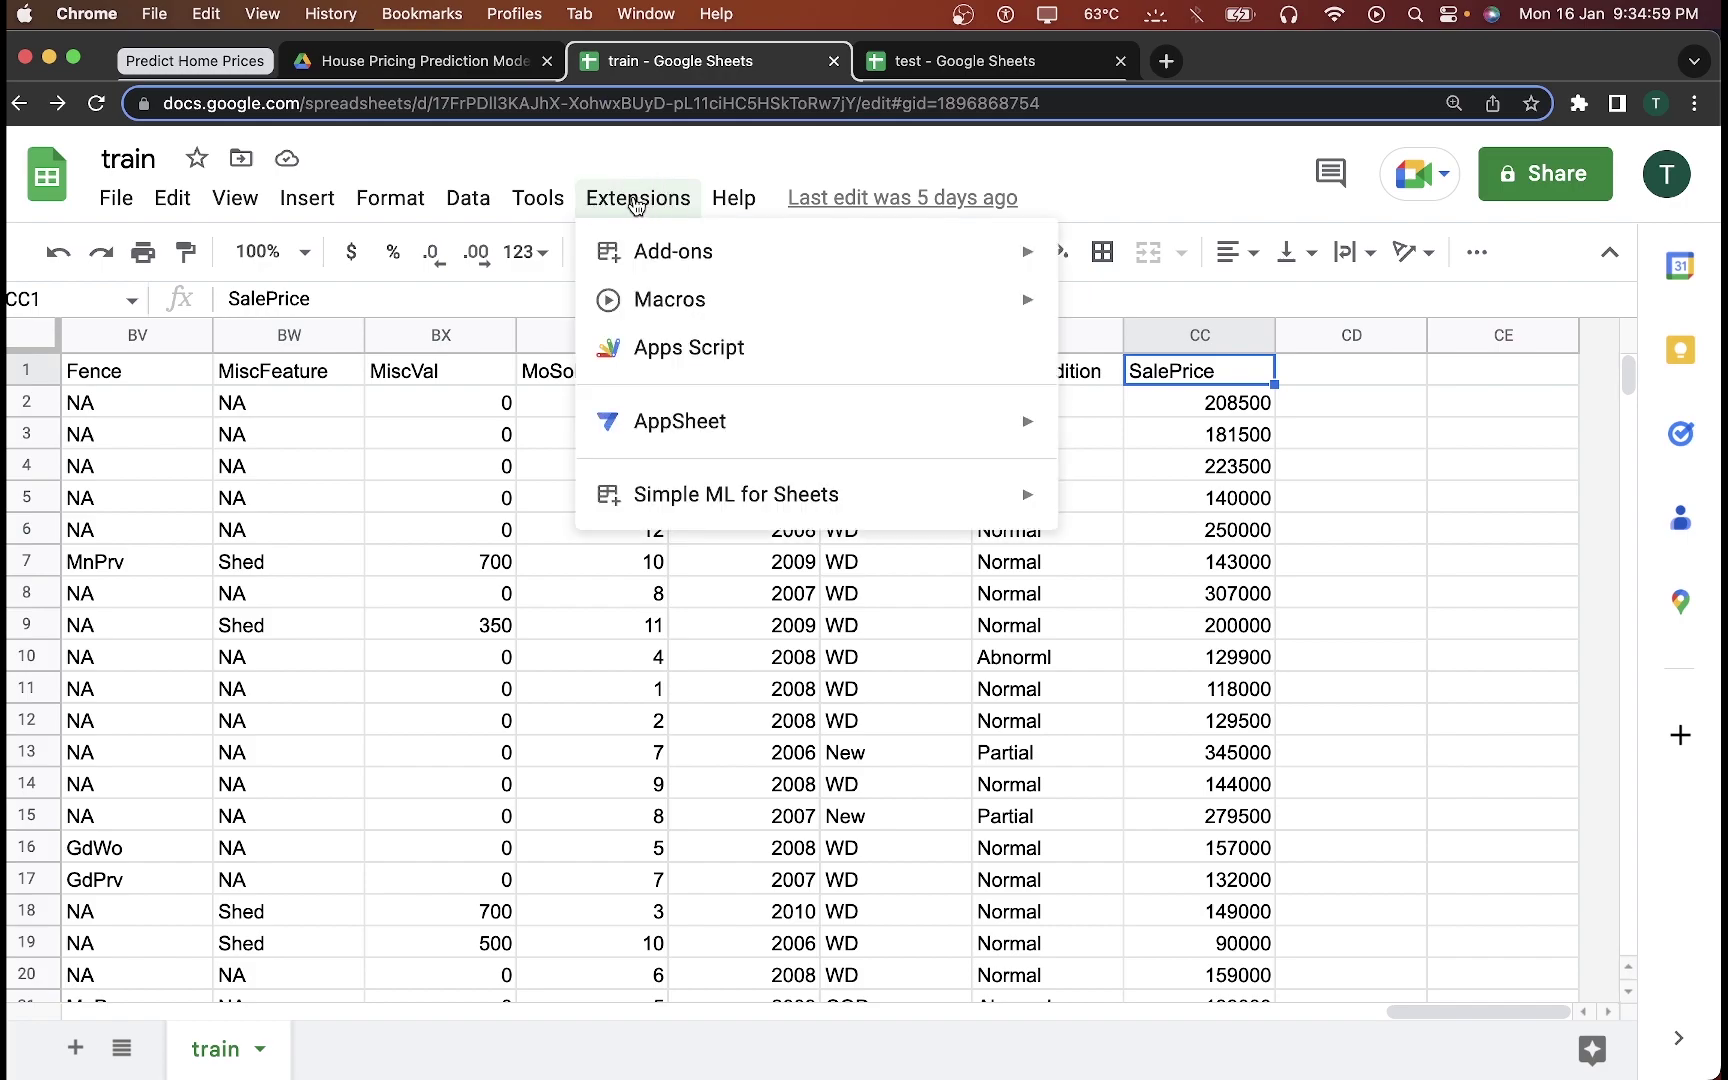
mouse_move(679, 505)
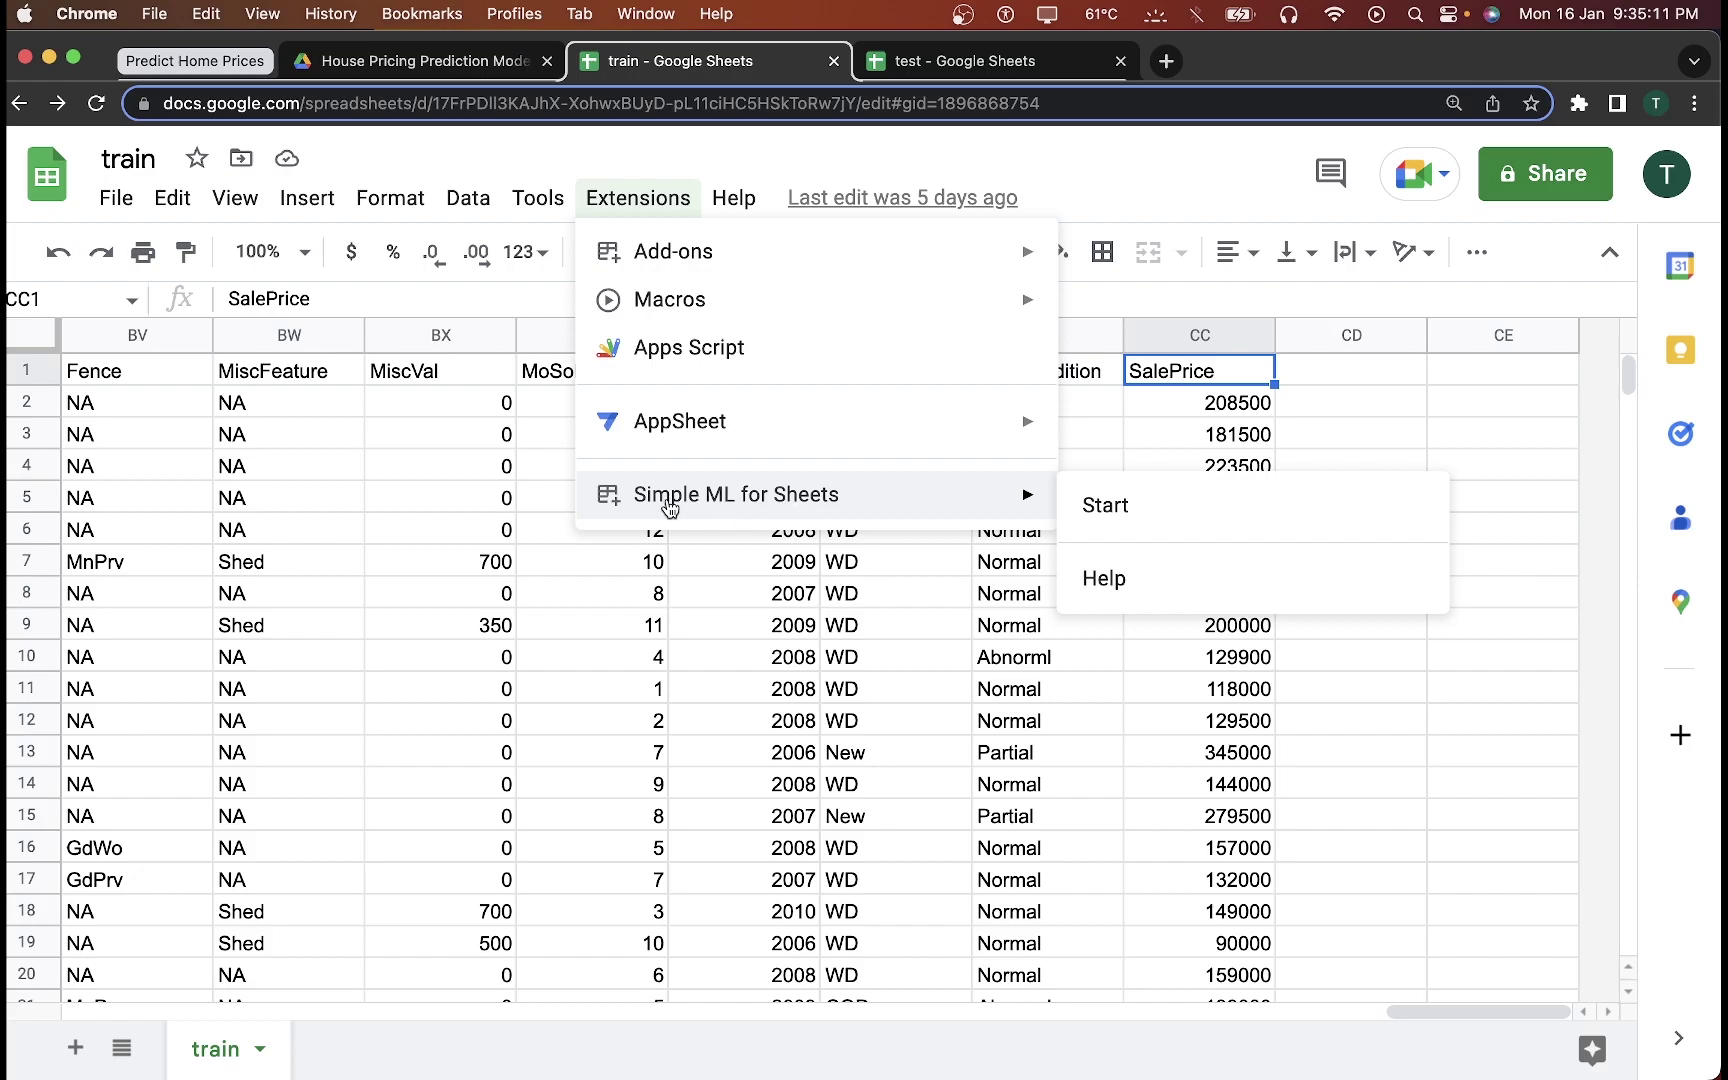
left_click(1172, 497)
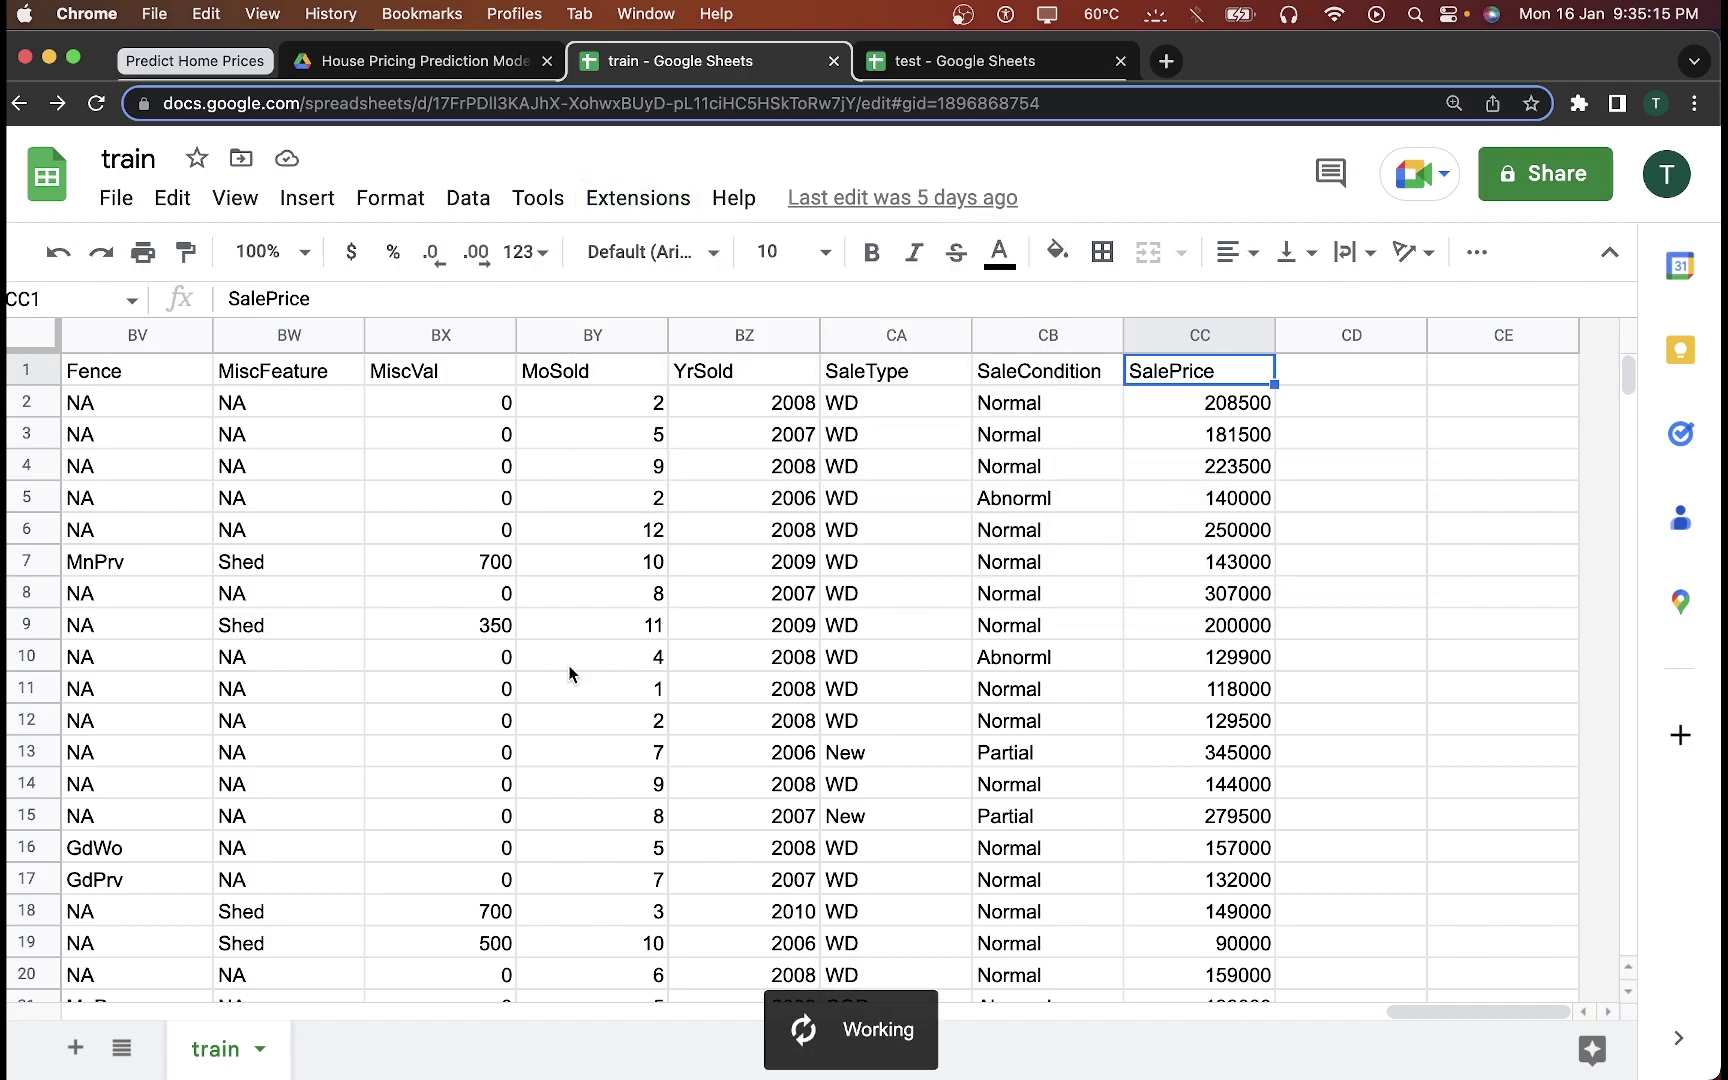
left_click_drag(1033, 1008, 14, 1013)
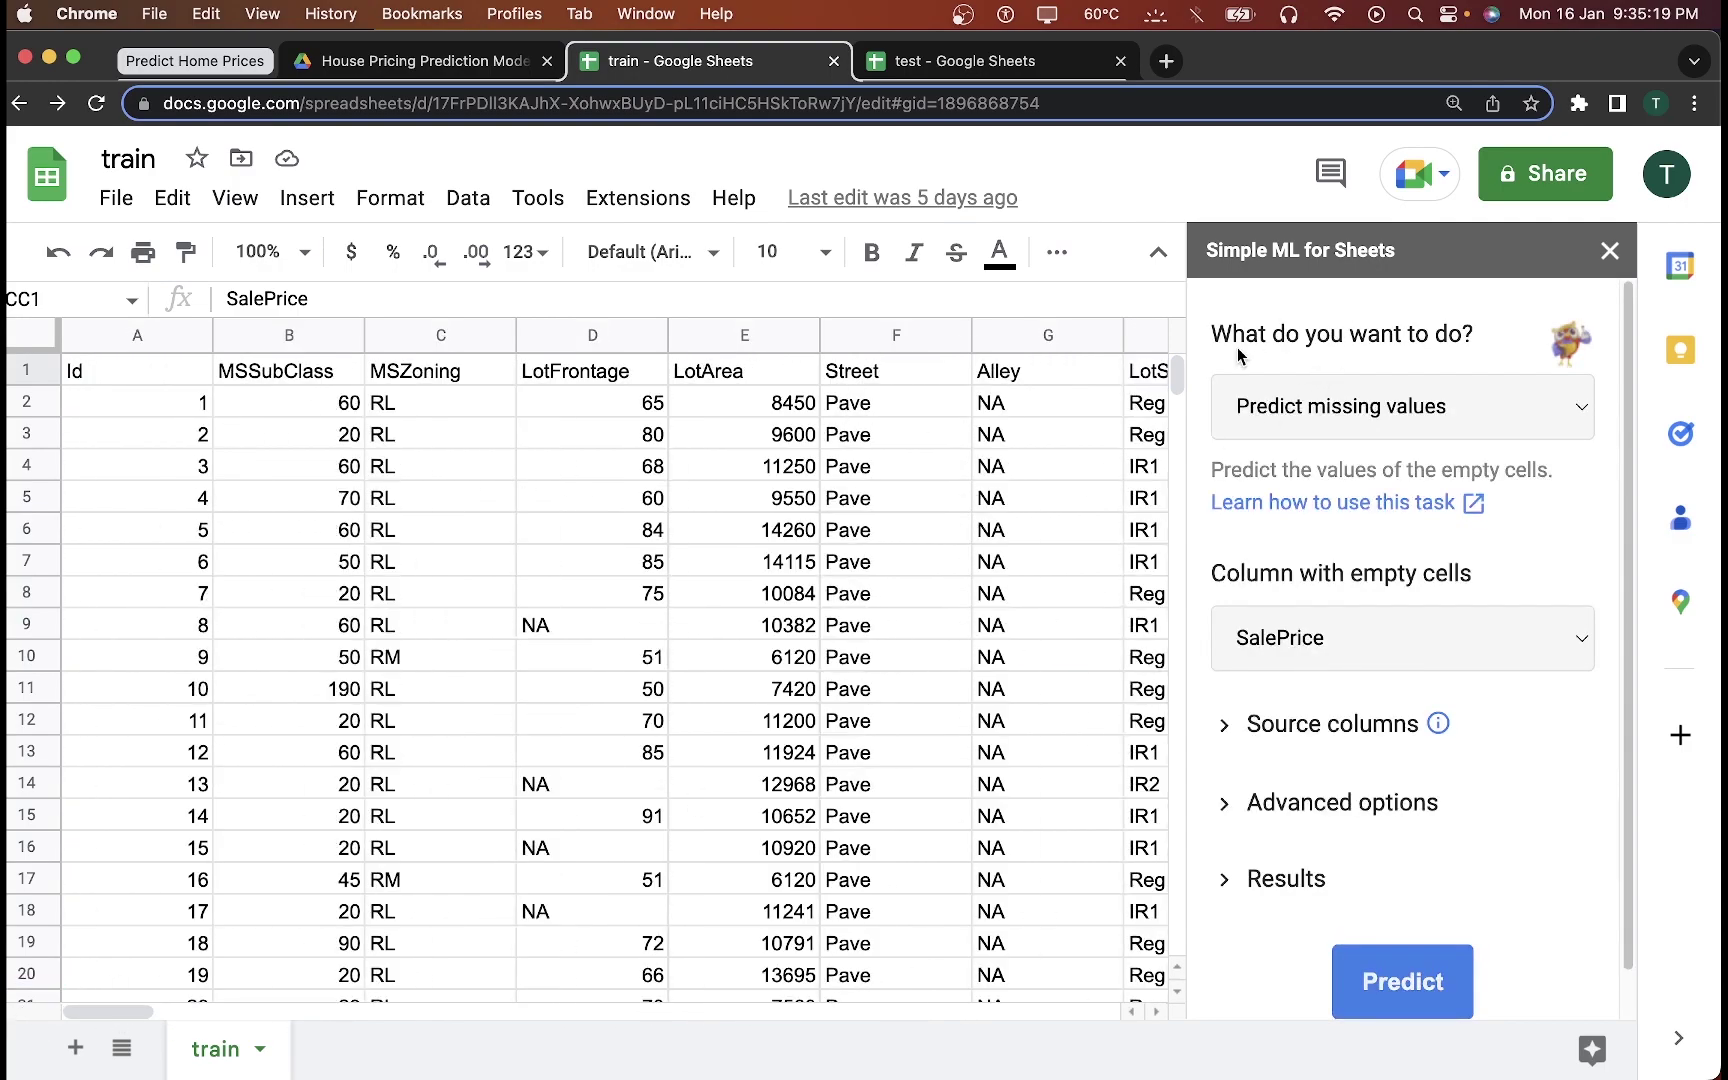
Step: Choose Train a model and name it 'House Price Prediction Model'
left_click(1314, 412)
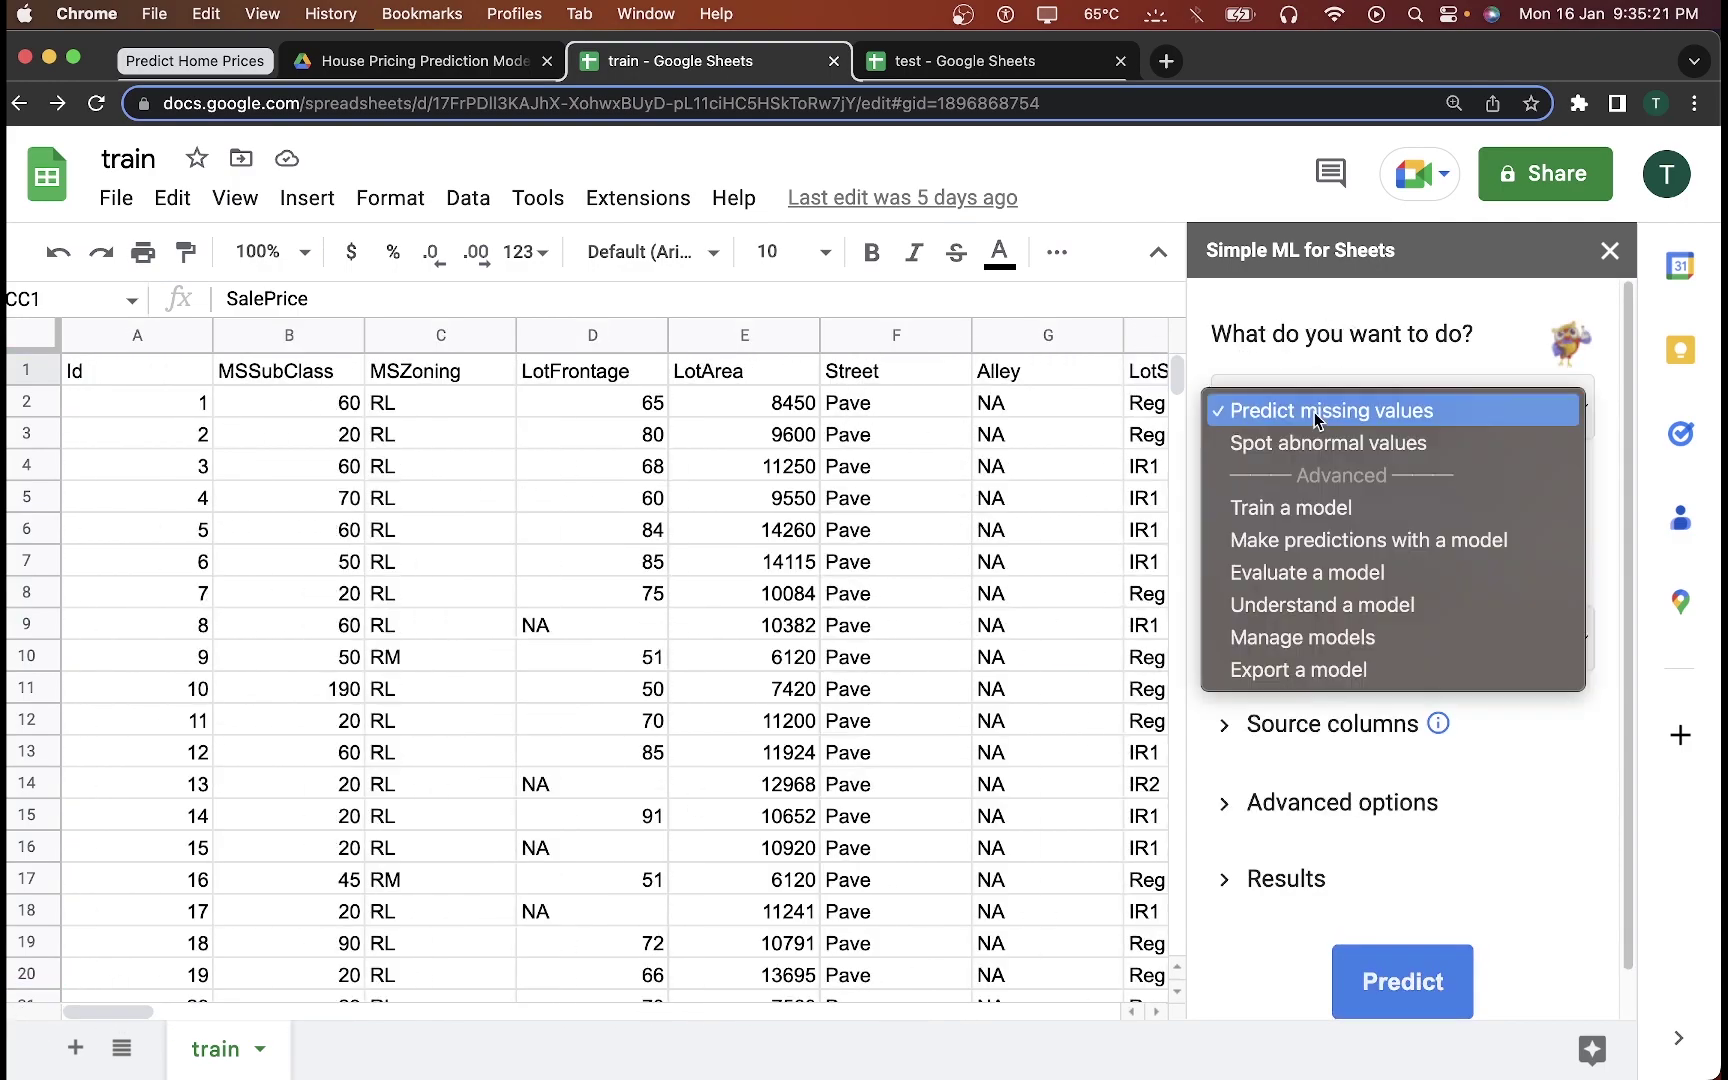
left_click(1309, 500)
left_click(1320, 605)
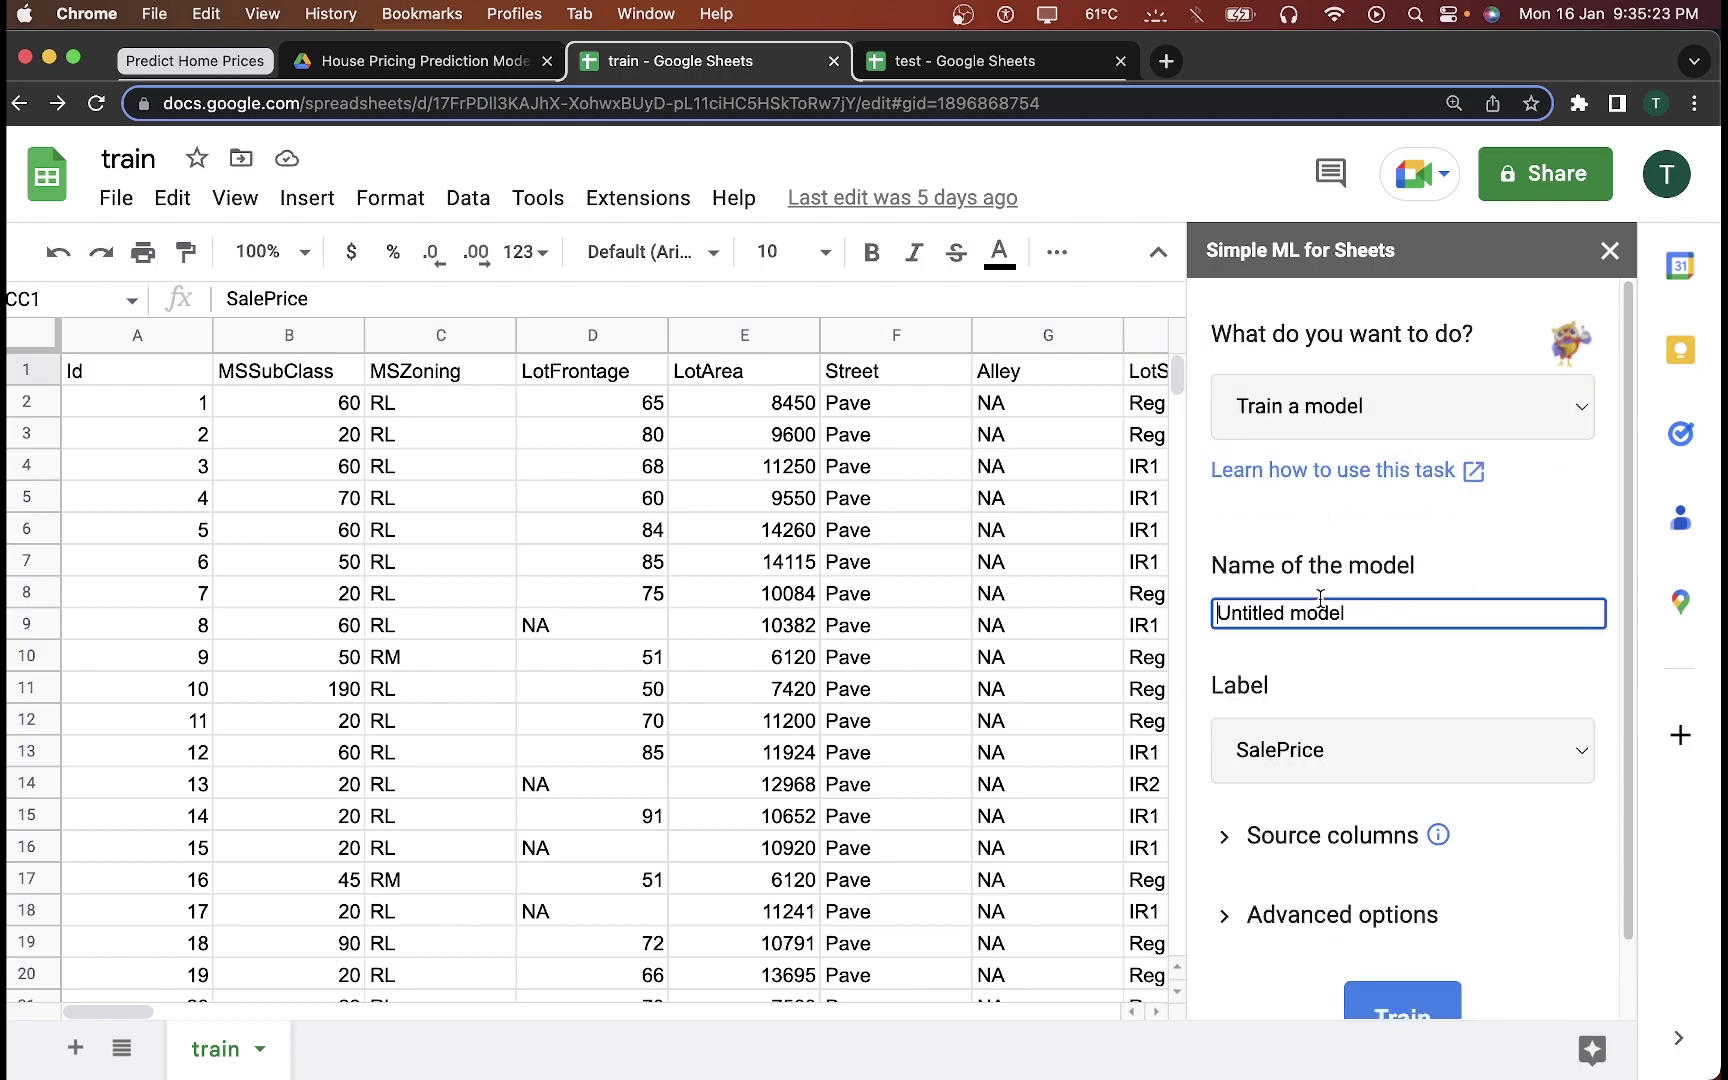
key("super+a")
key("BackSpace")
type("Hop")
key("BackSpace")
type("use Price Prediction Model")
left_click_drag(134, 1013, 1149, 986)
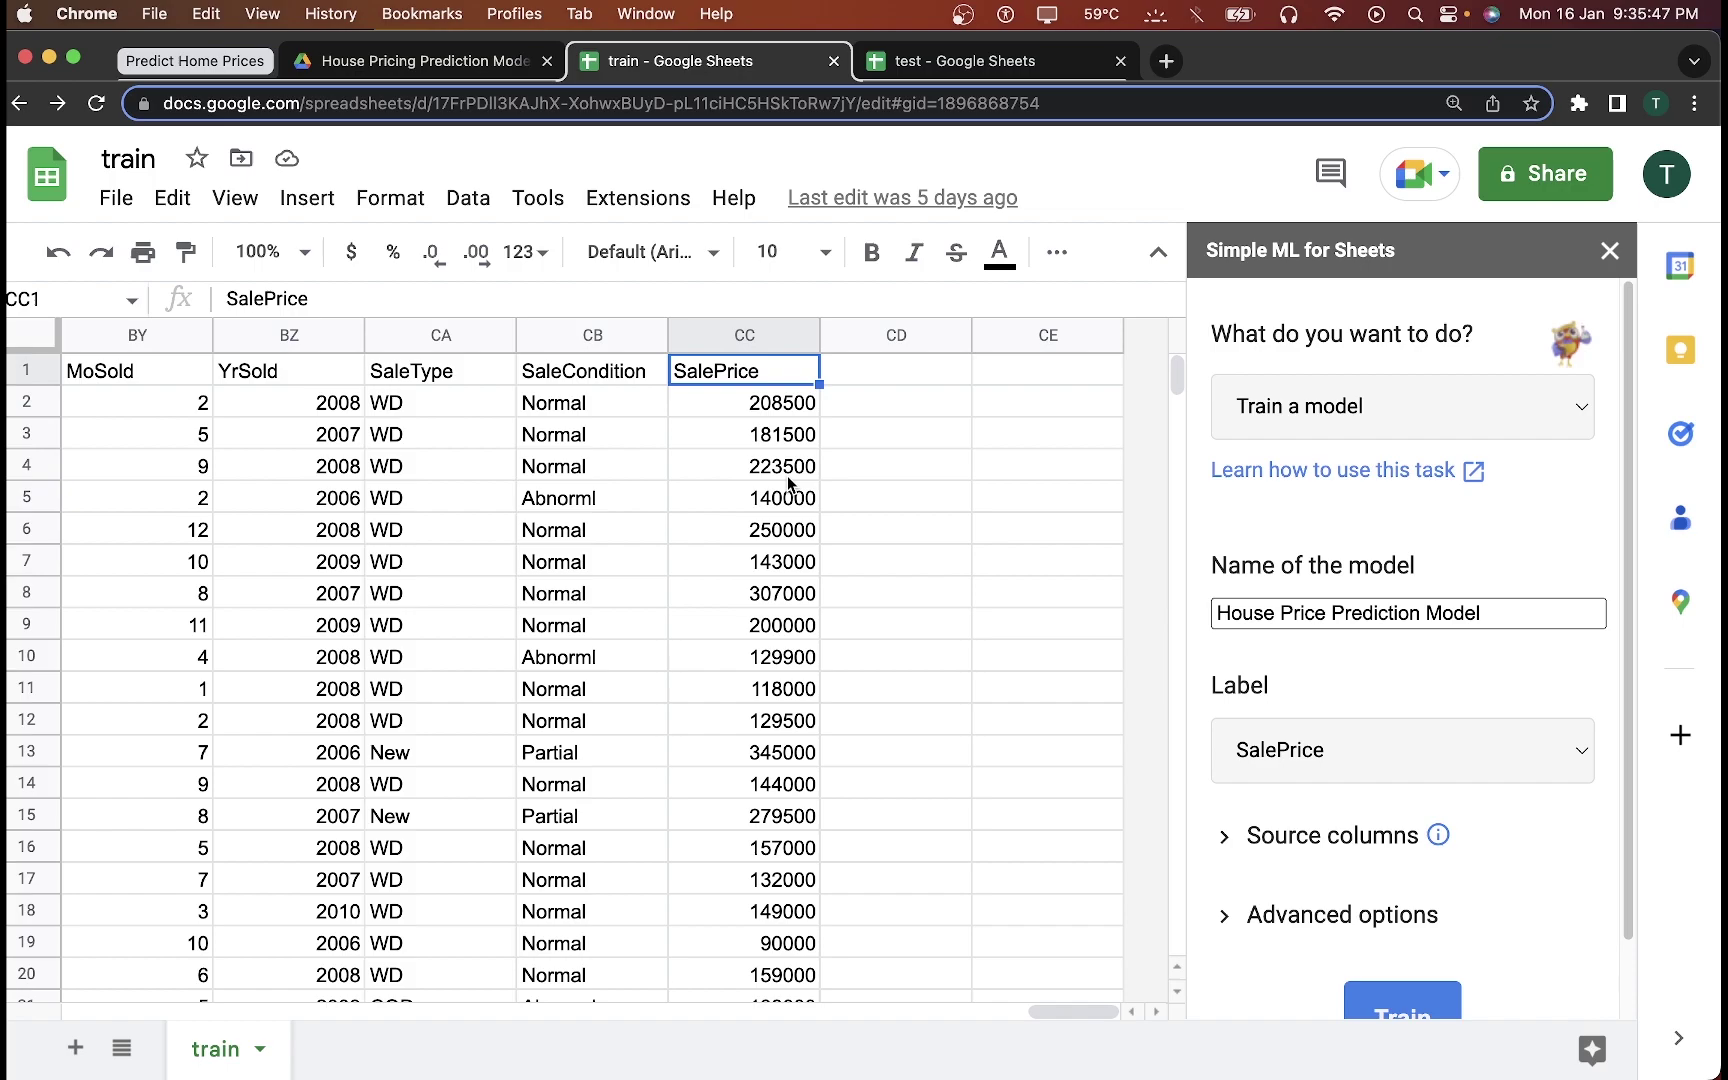
Step: Keep SalePrice as the label and review the source columns against the SalePrice data
left_click(1272, 752)
left_click(1298, 754)
scroll(1410, 748, "down", 1)
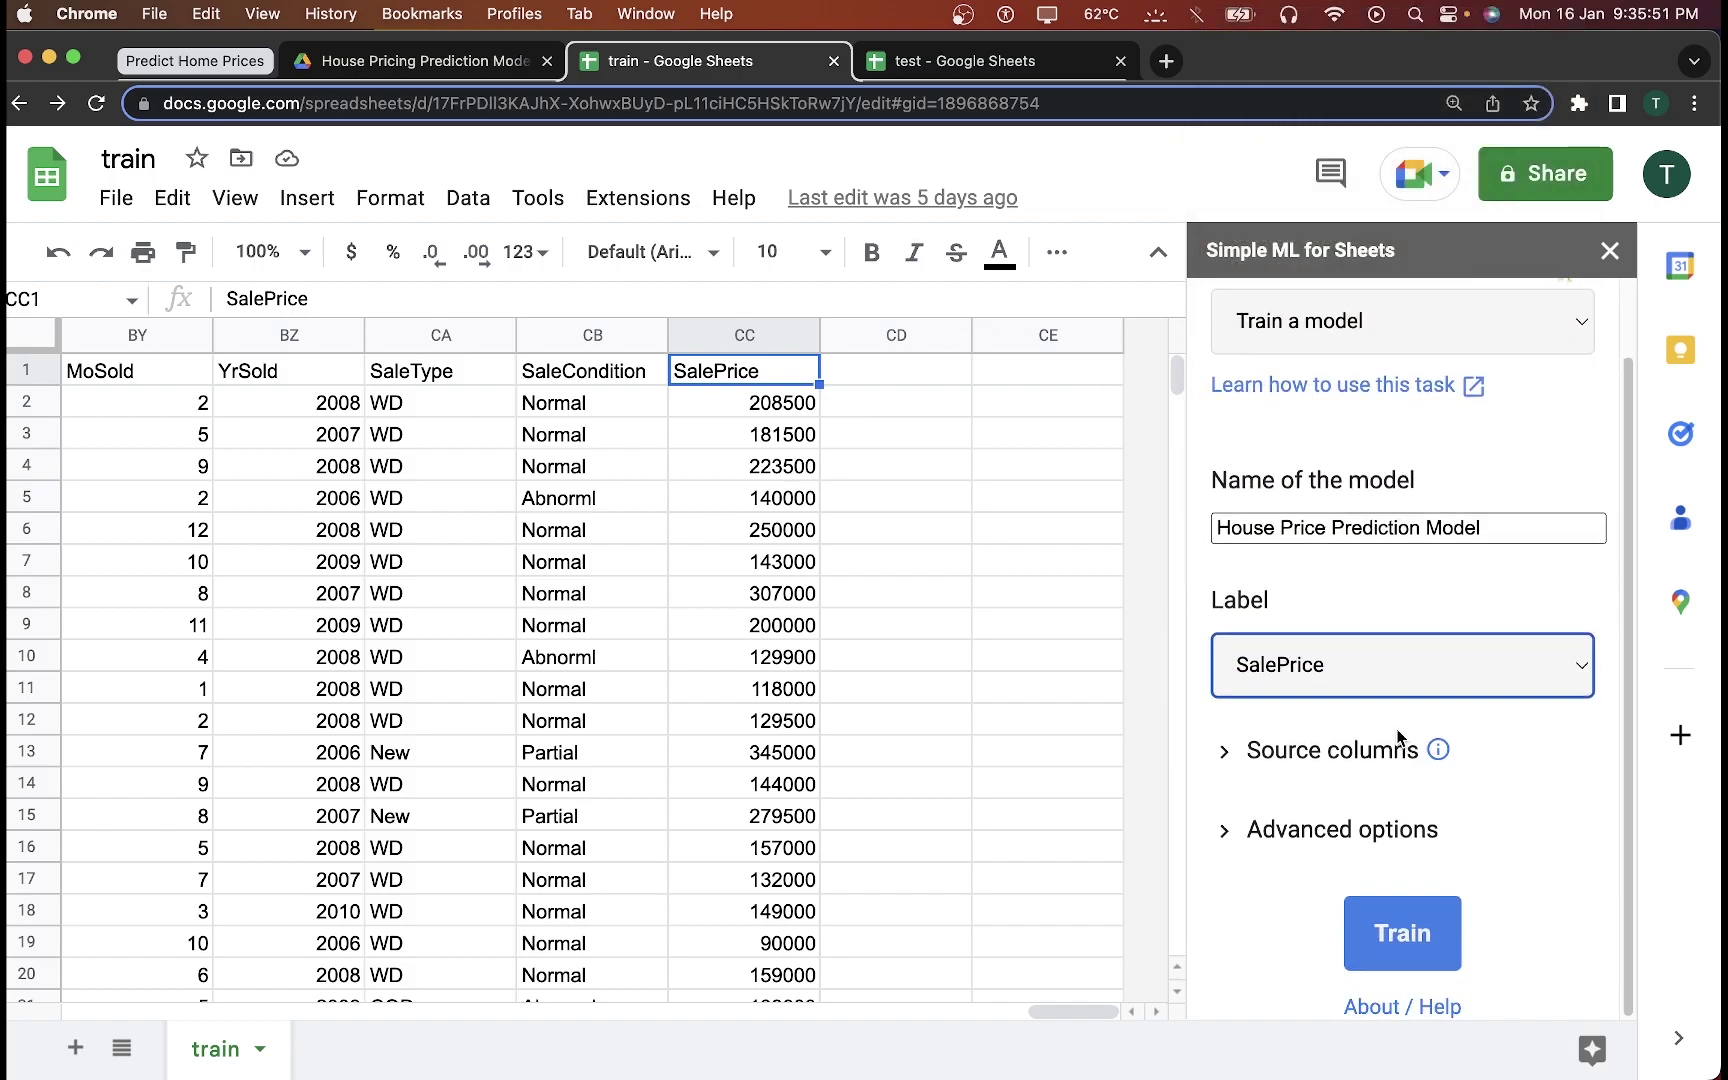
left_click(1323, 748)
scroll(1340, 730, "down", 3)
scroll(1358, 720, "down", 1)
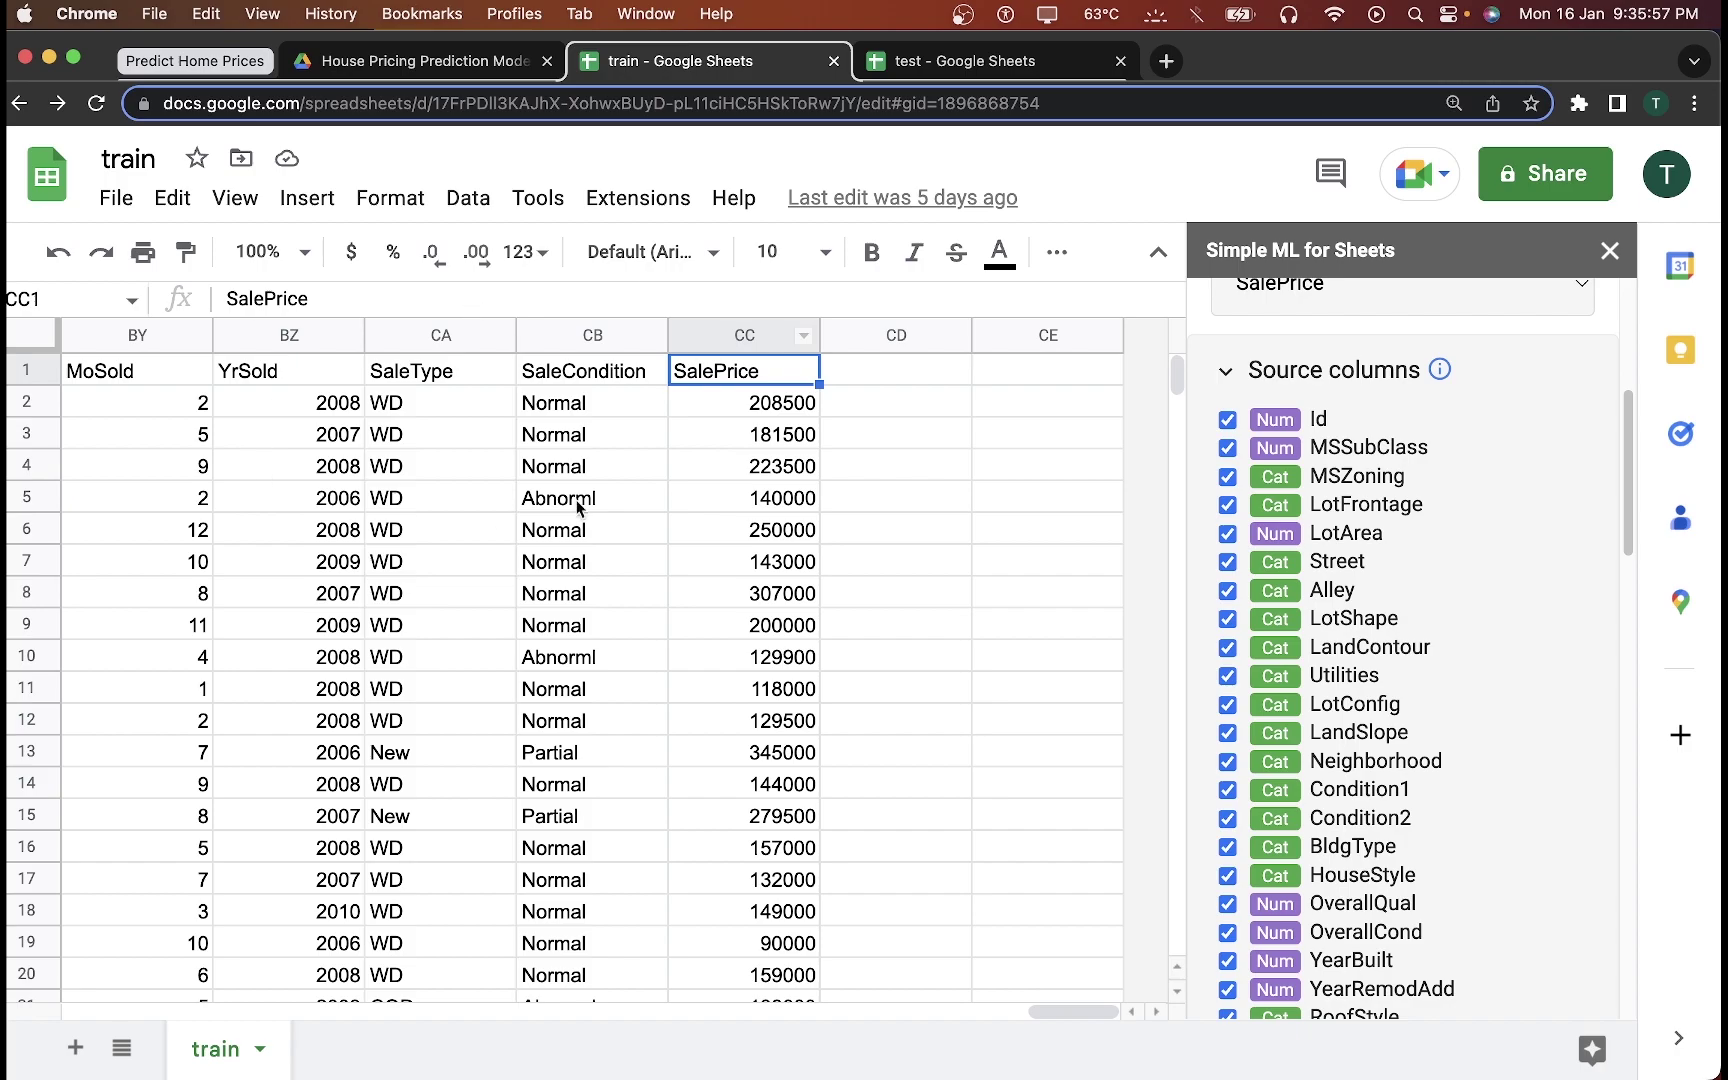
left_click(720, 402)
scroll(634, 626, "down", 10)
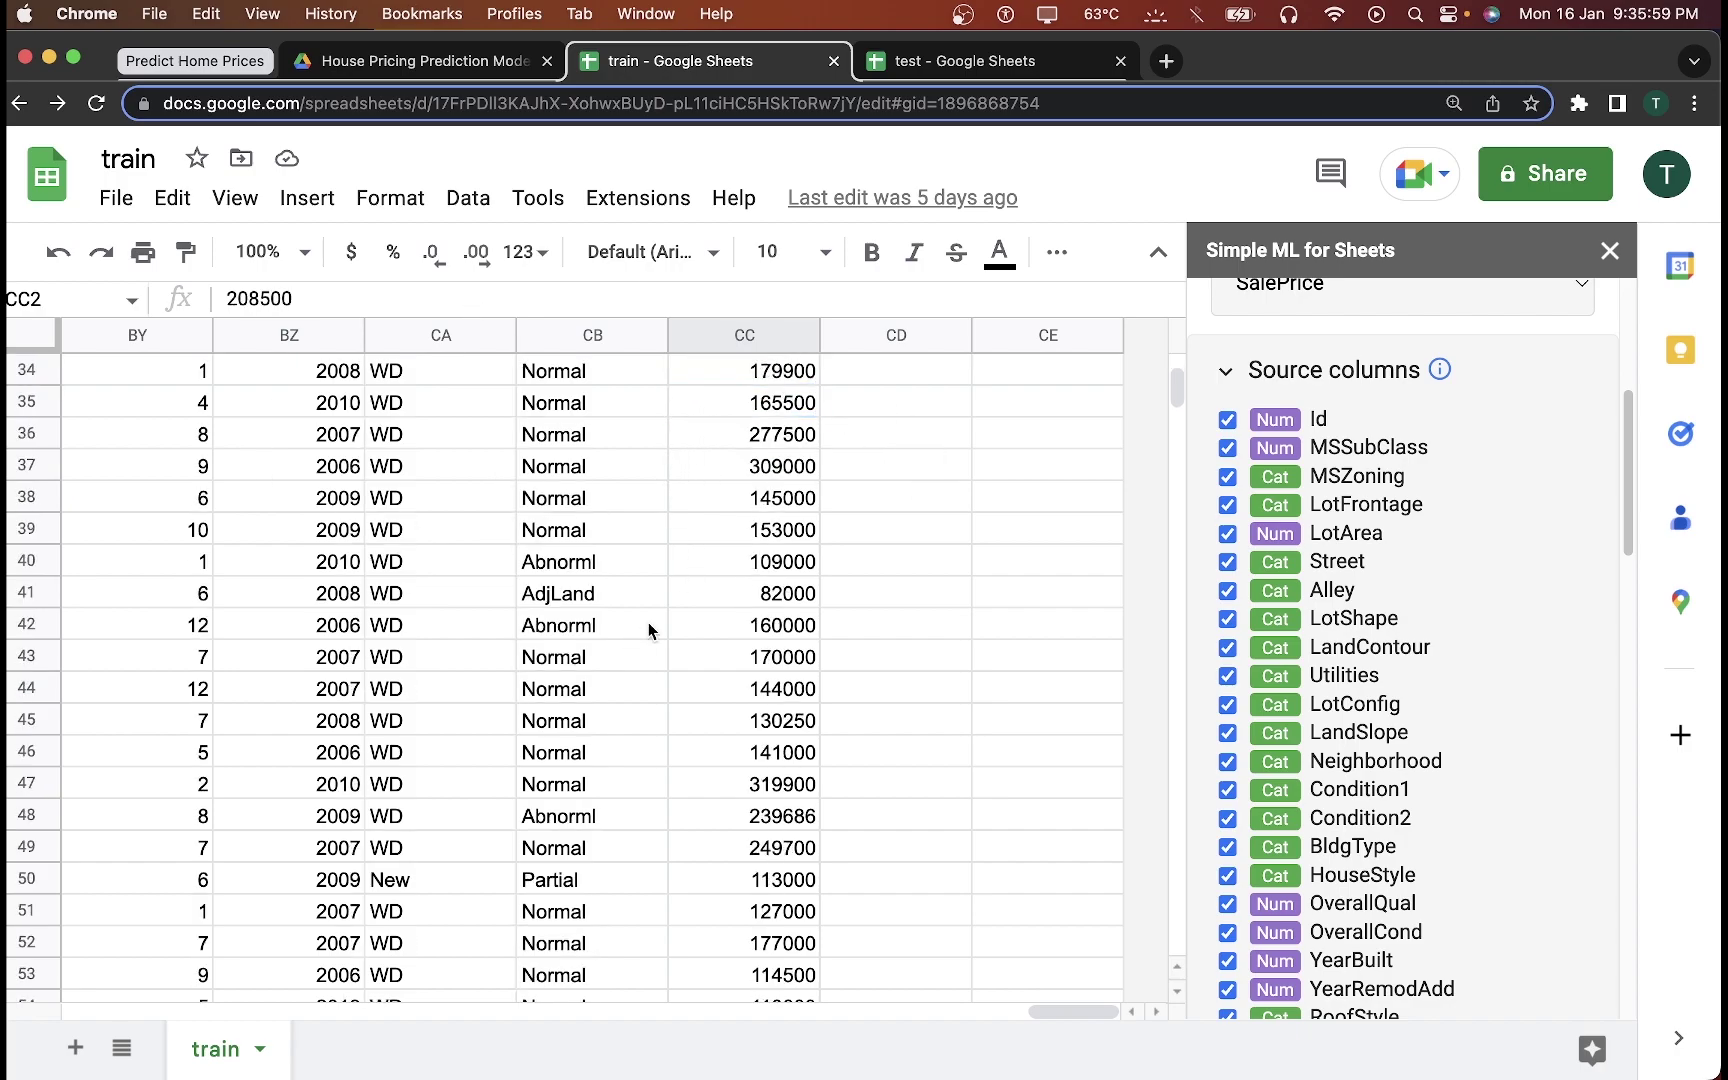
left_click_drag(1174, 385, 1190, 1065)
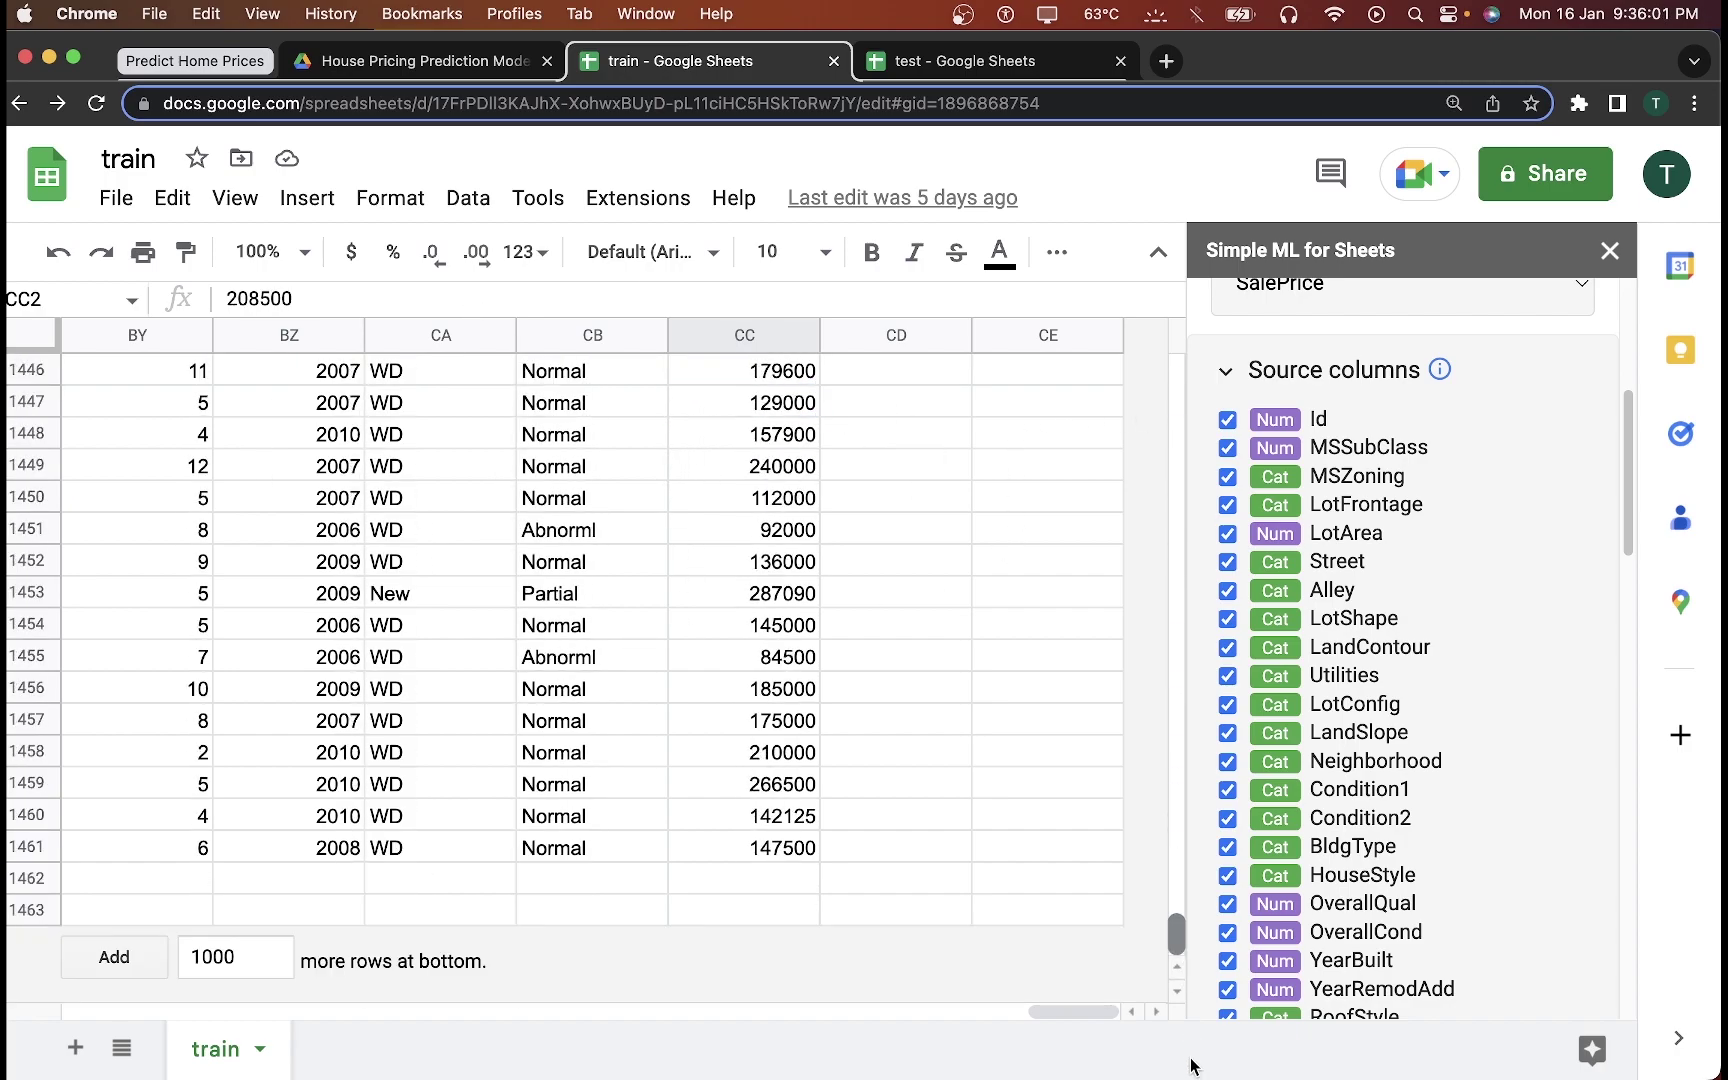
left_click_drag(1176, 935, 1176, 375)
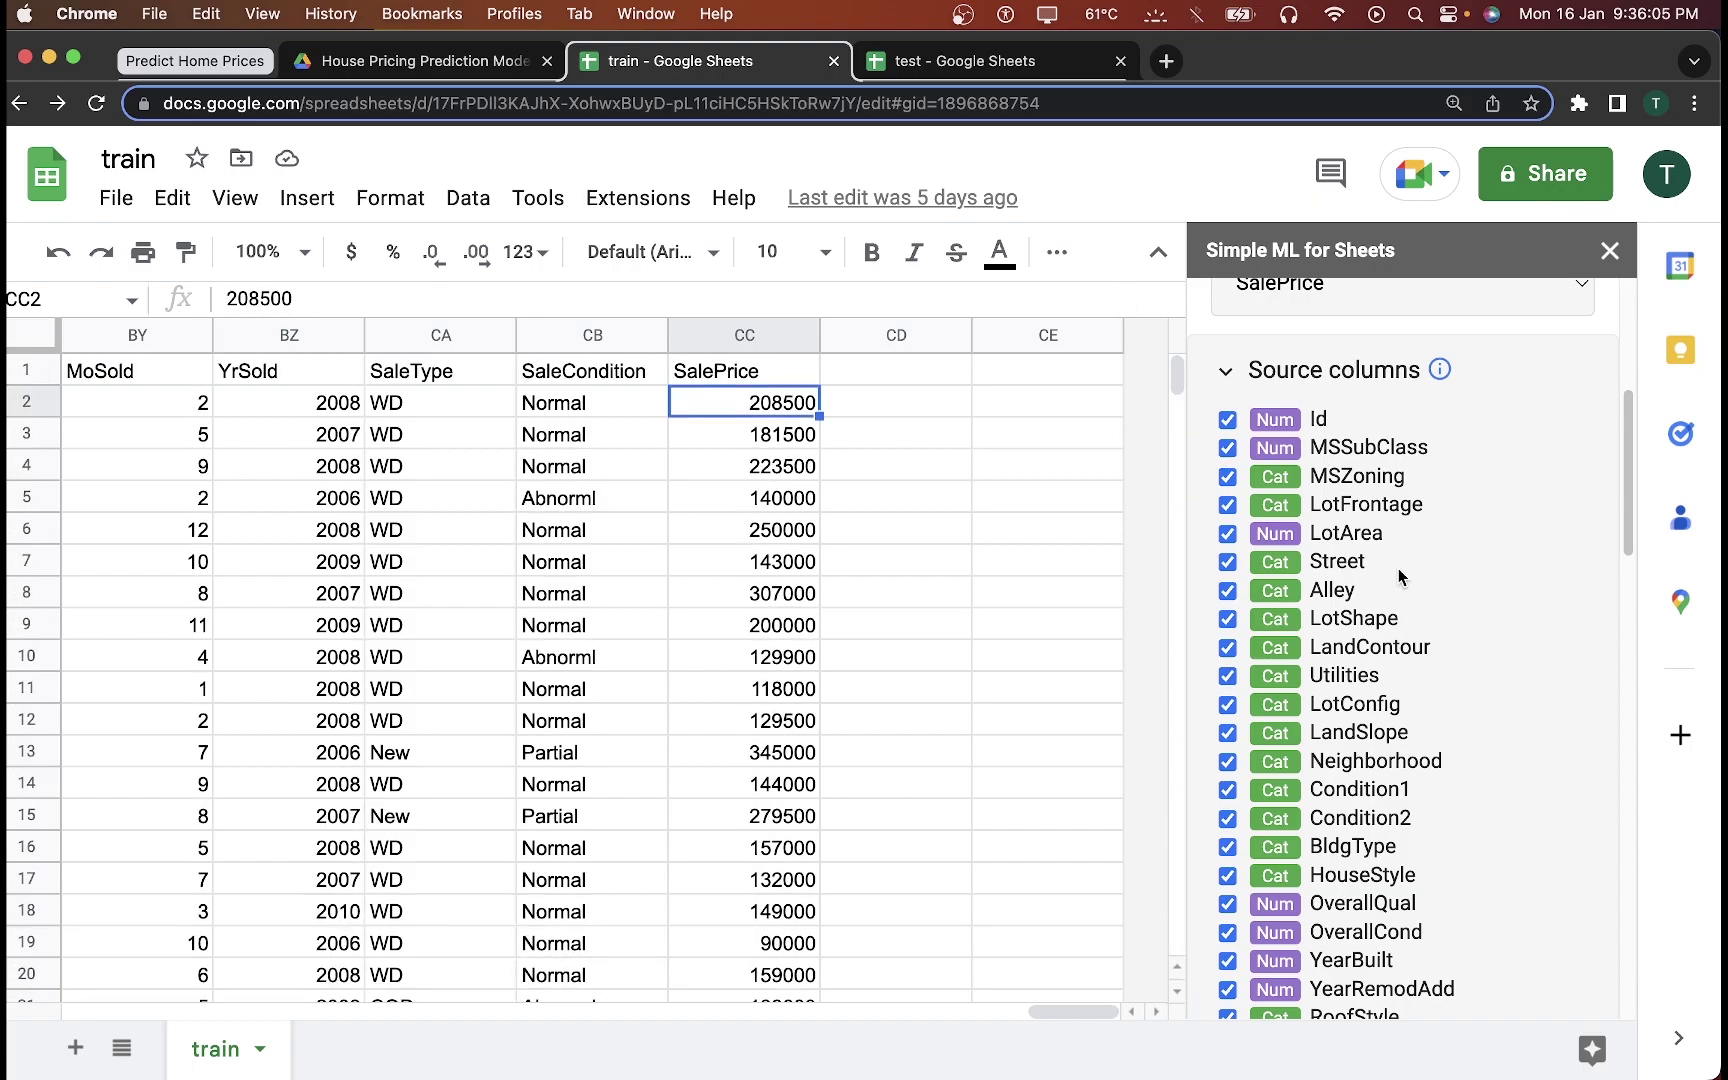
scroll(1404, 580, "down", 2)
scroll(1266, 452, "up", 6)
Step: Collapse source columns and check Advanced options keep Gradient Boosted Trees as the algorithm
left_click(1263, 840)
scroll(1265, 850, "down", 2)
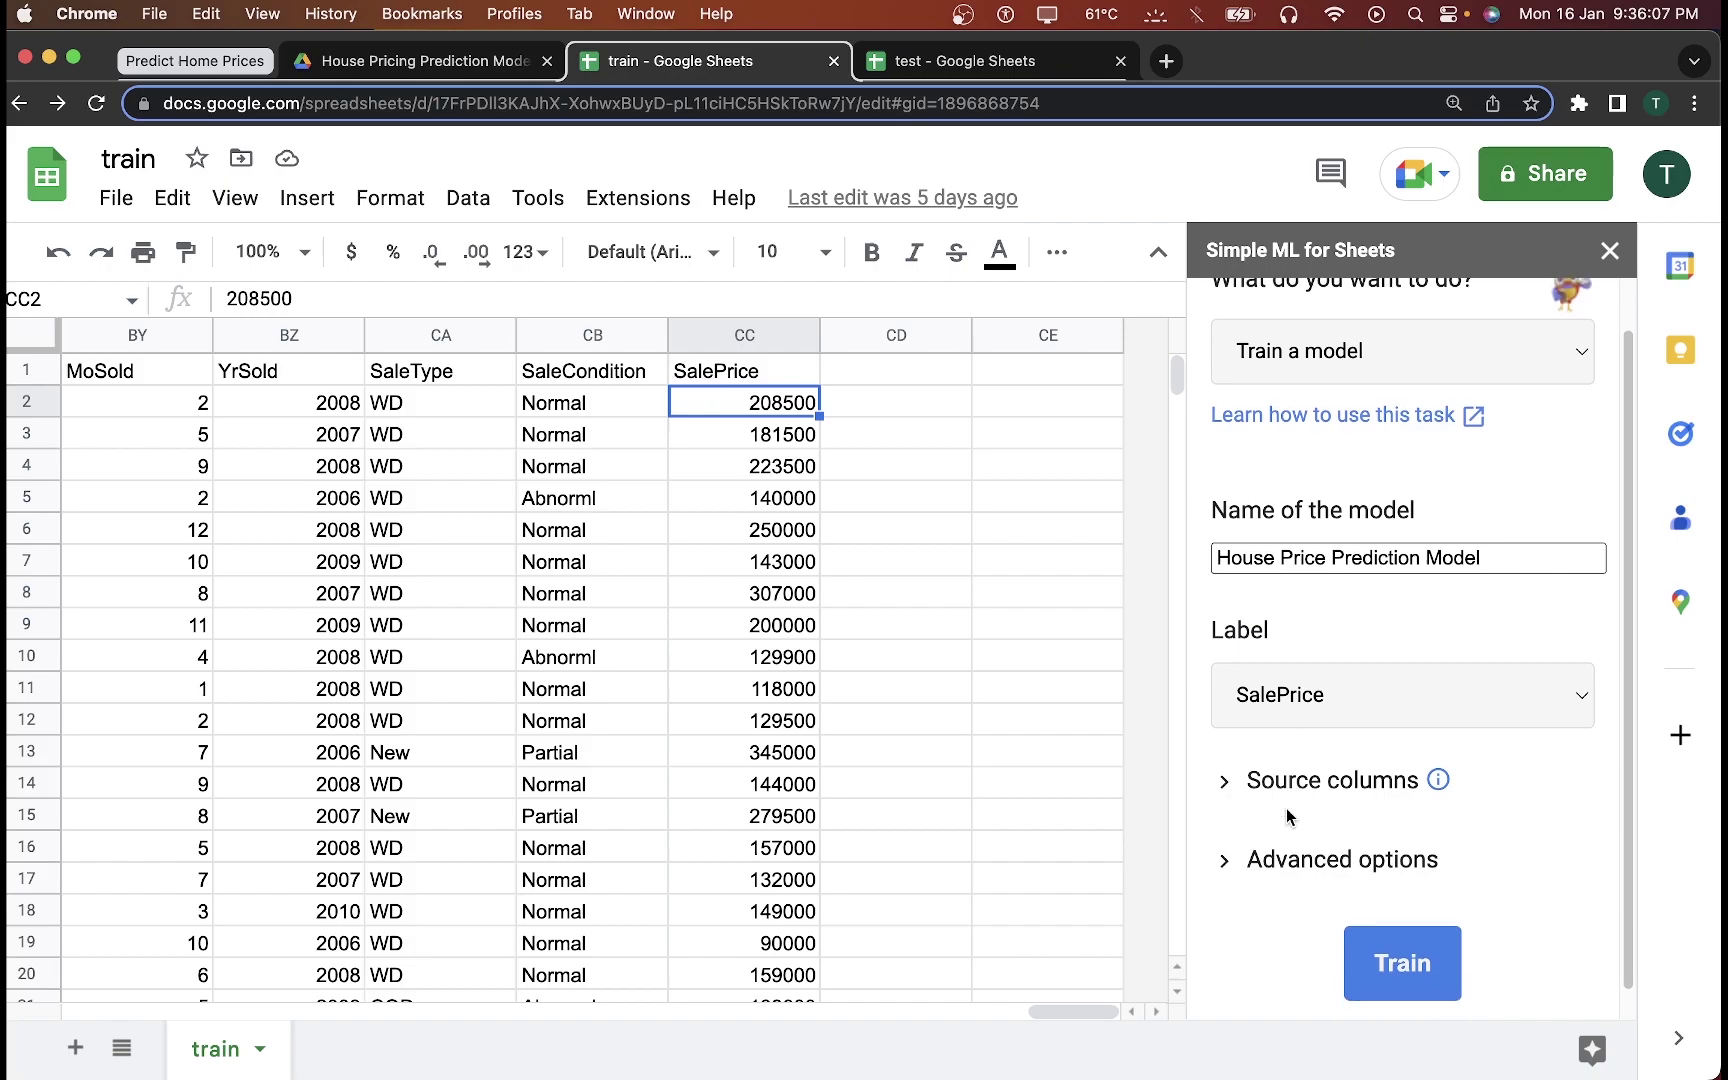
left_click(1282, 834)
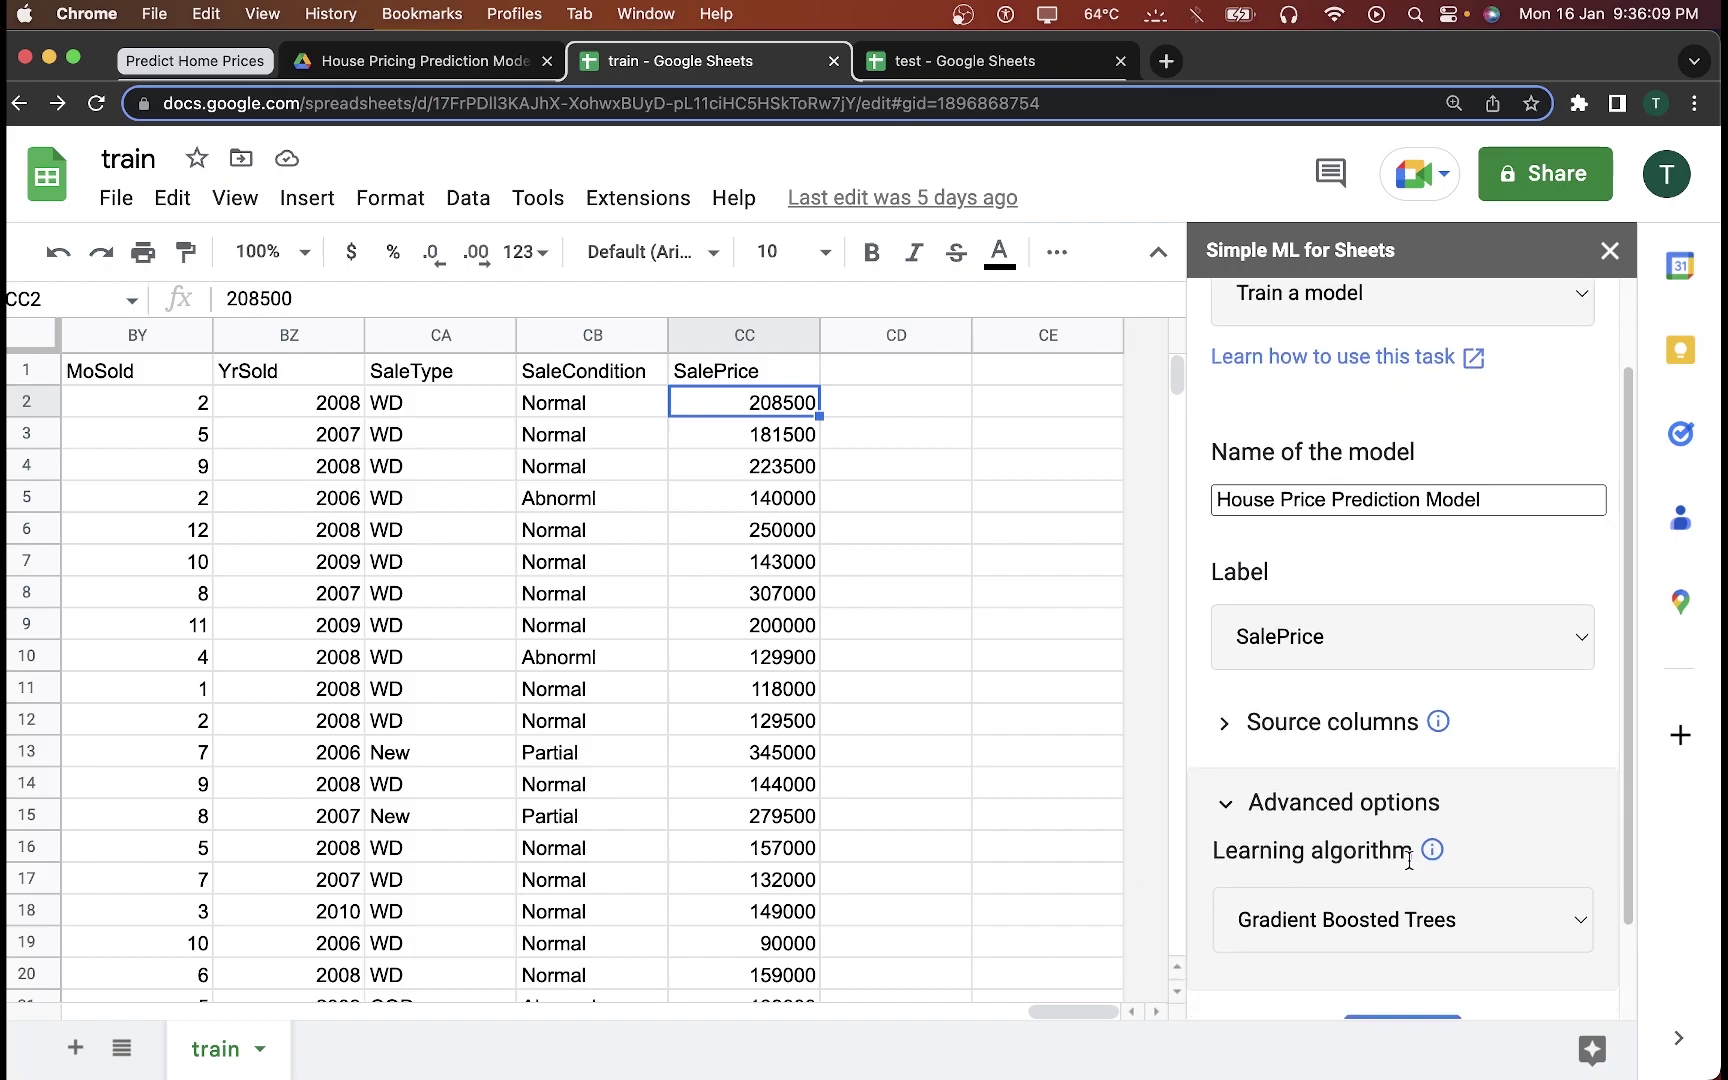
scroll(1390, 840, "down", 1)
scroll(1408, 830, "down", 1)
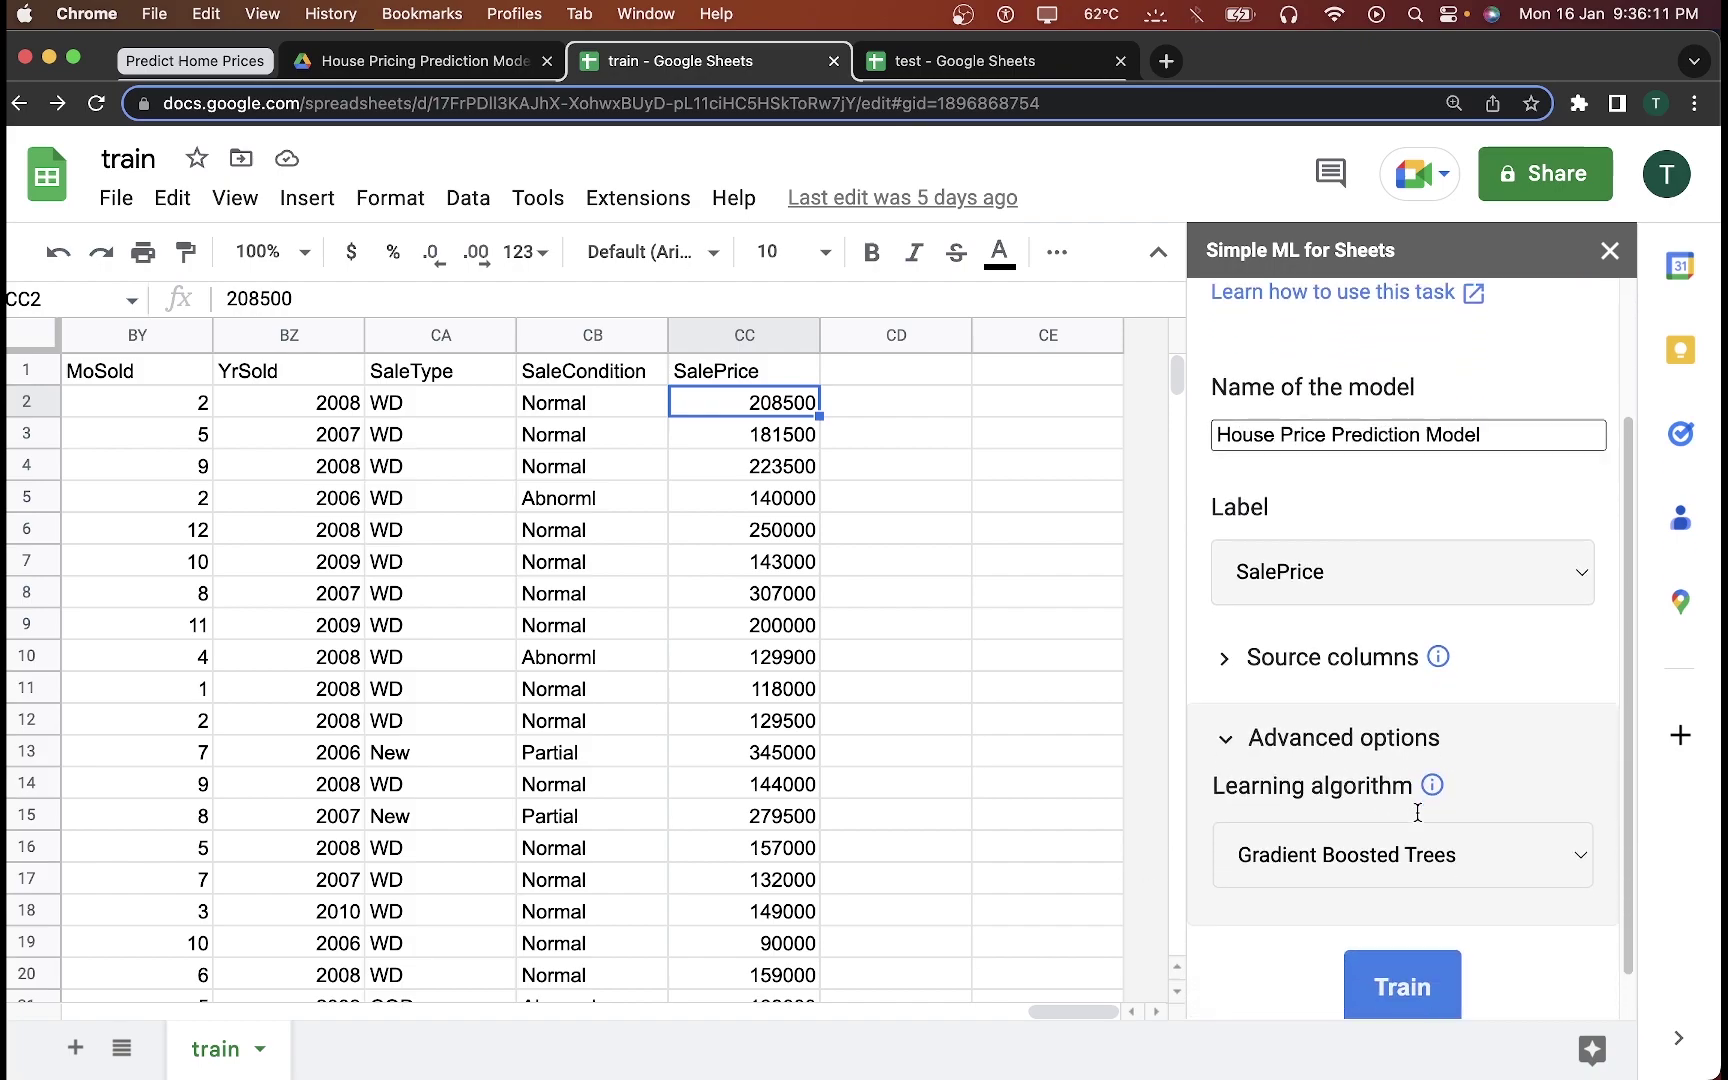
mouse_move(1432, 735)
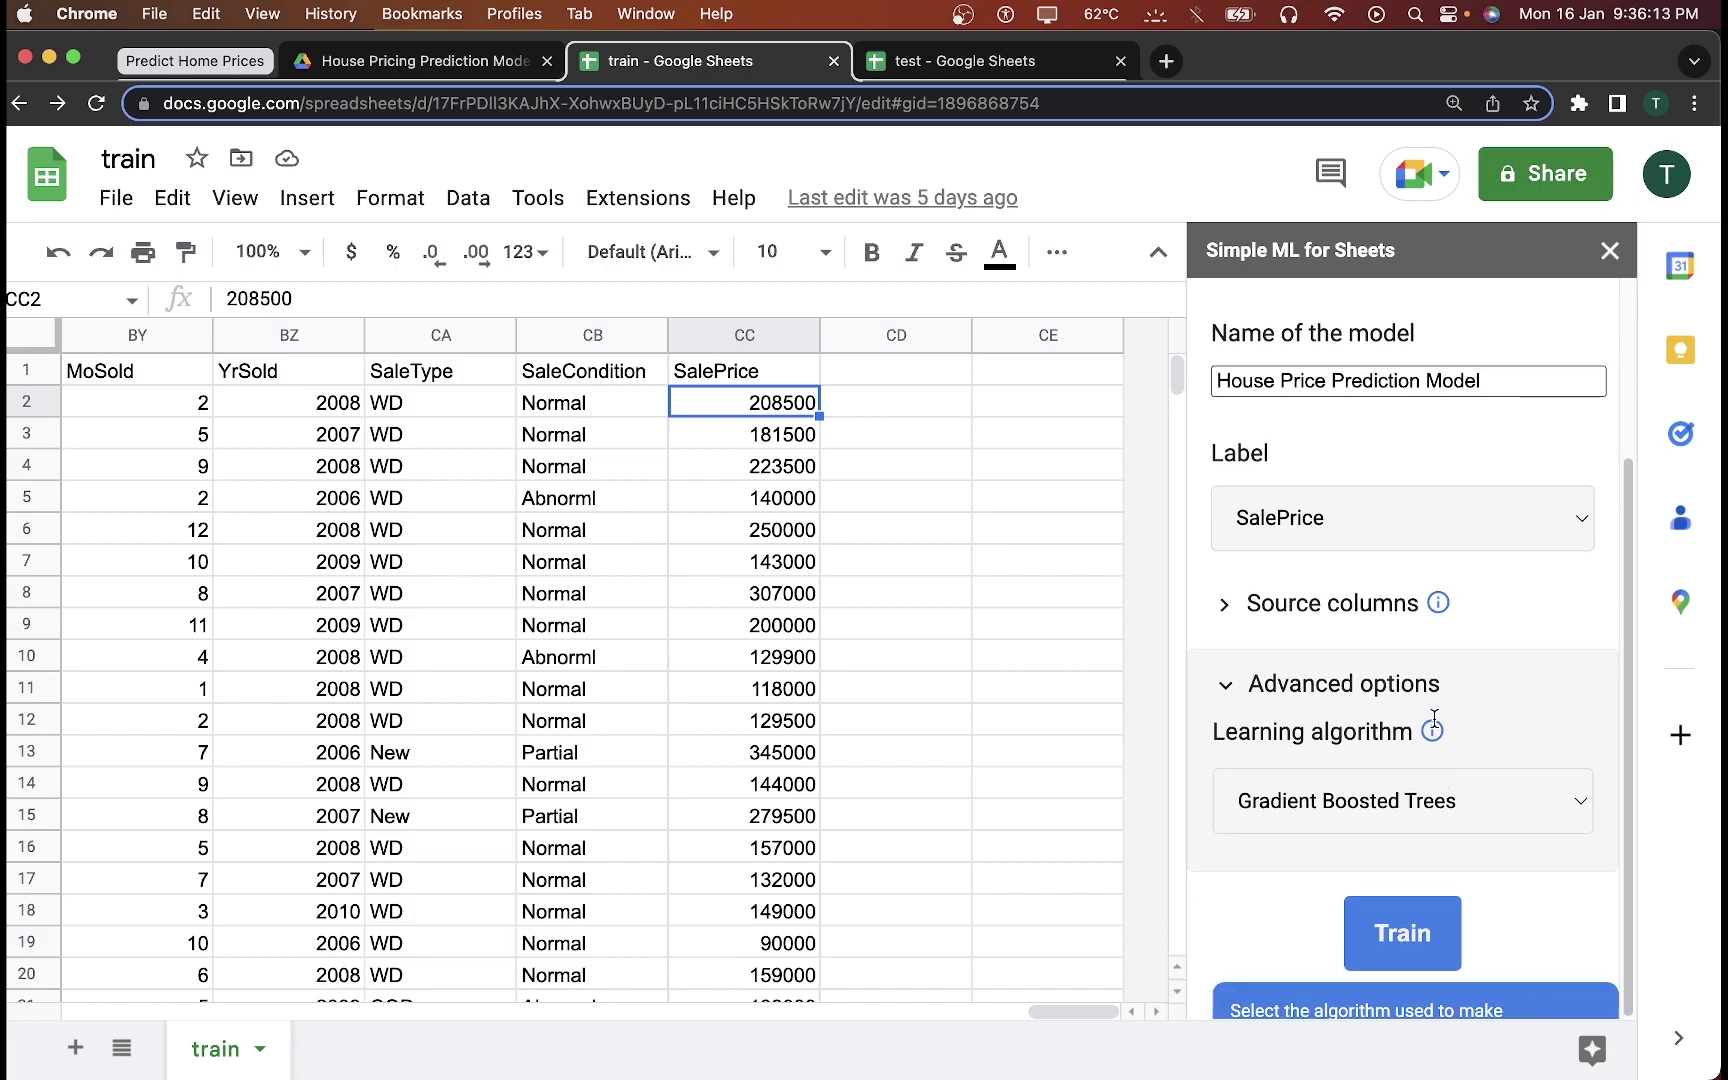
left_click(1234, 688)
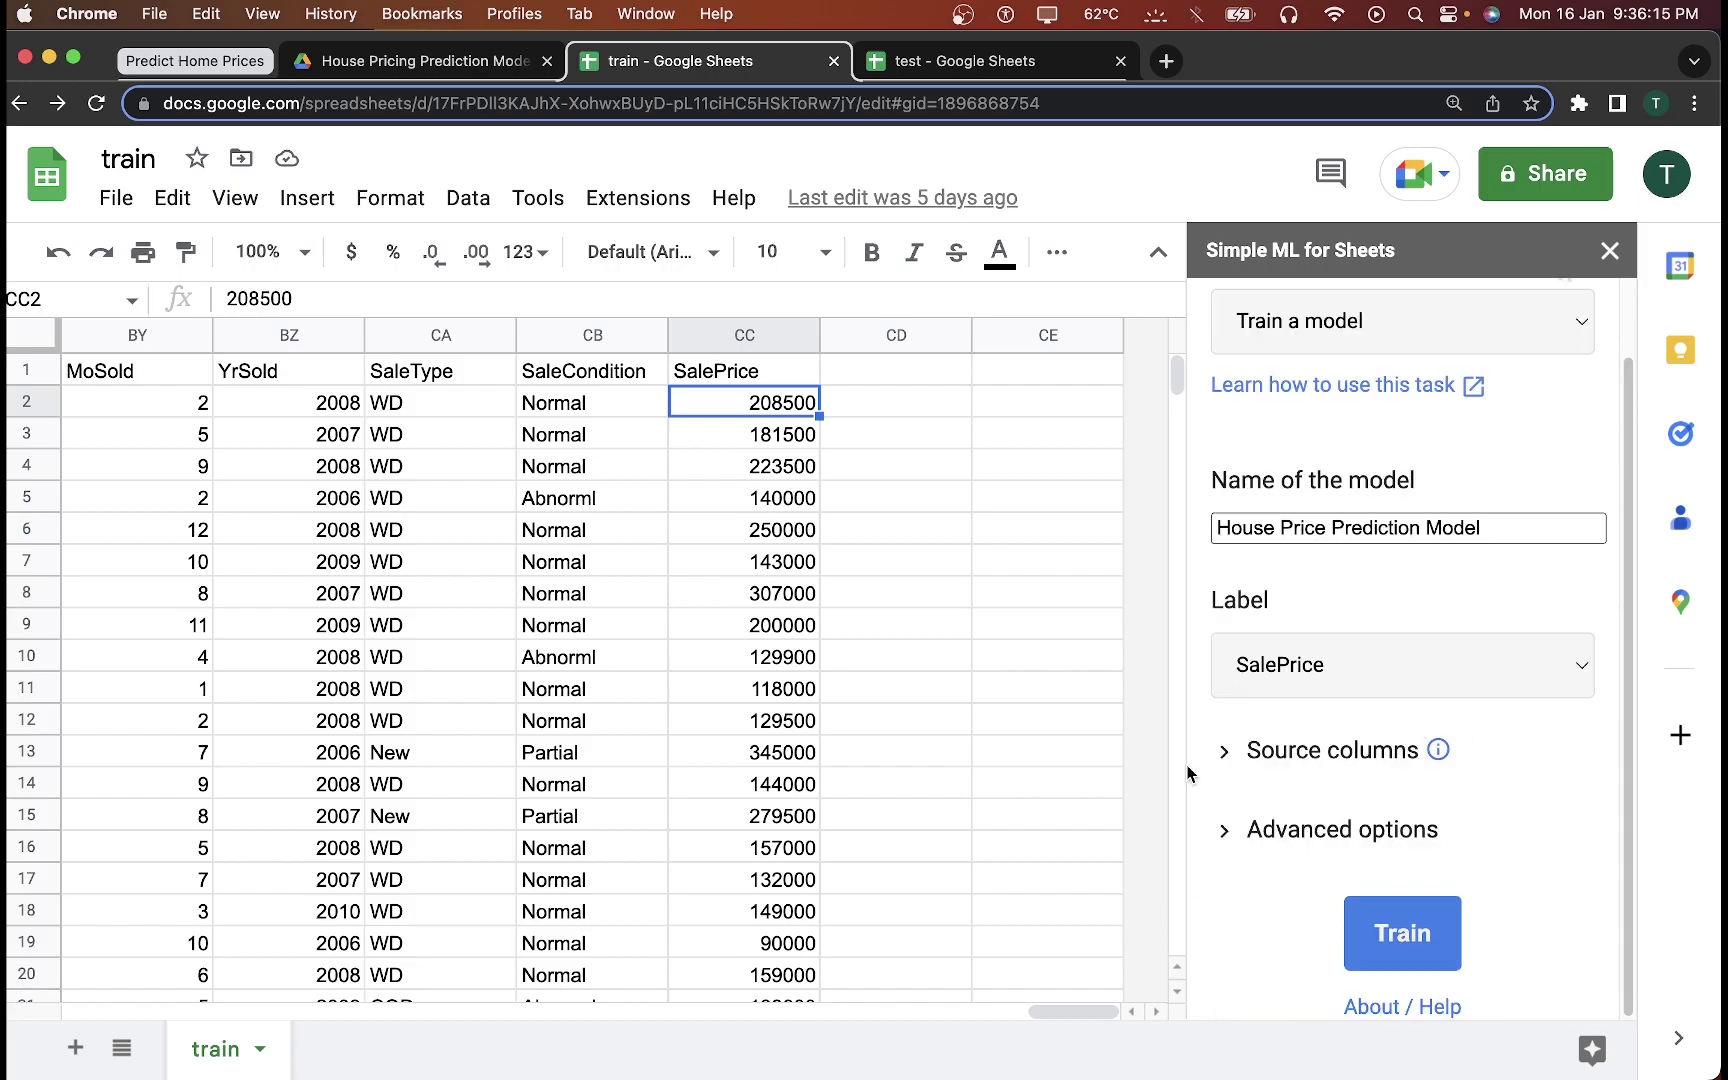
left_click(1272, 832)
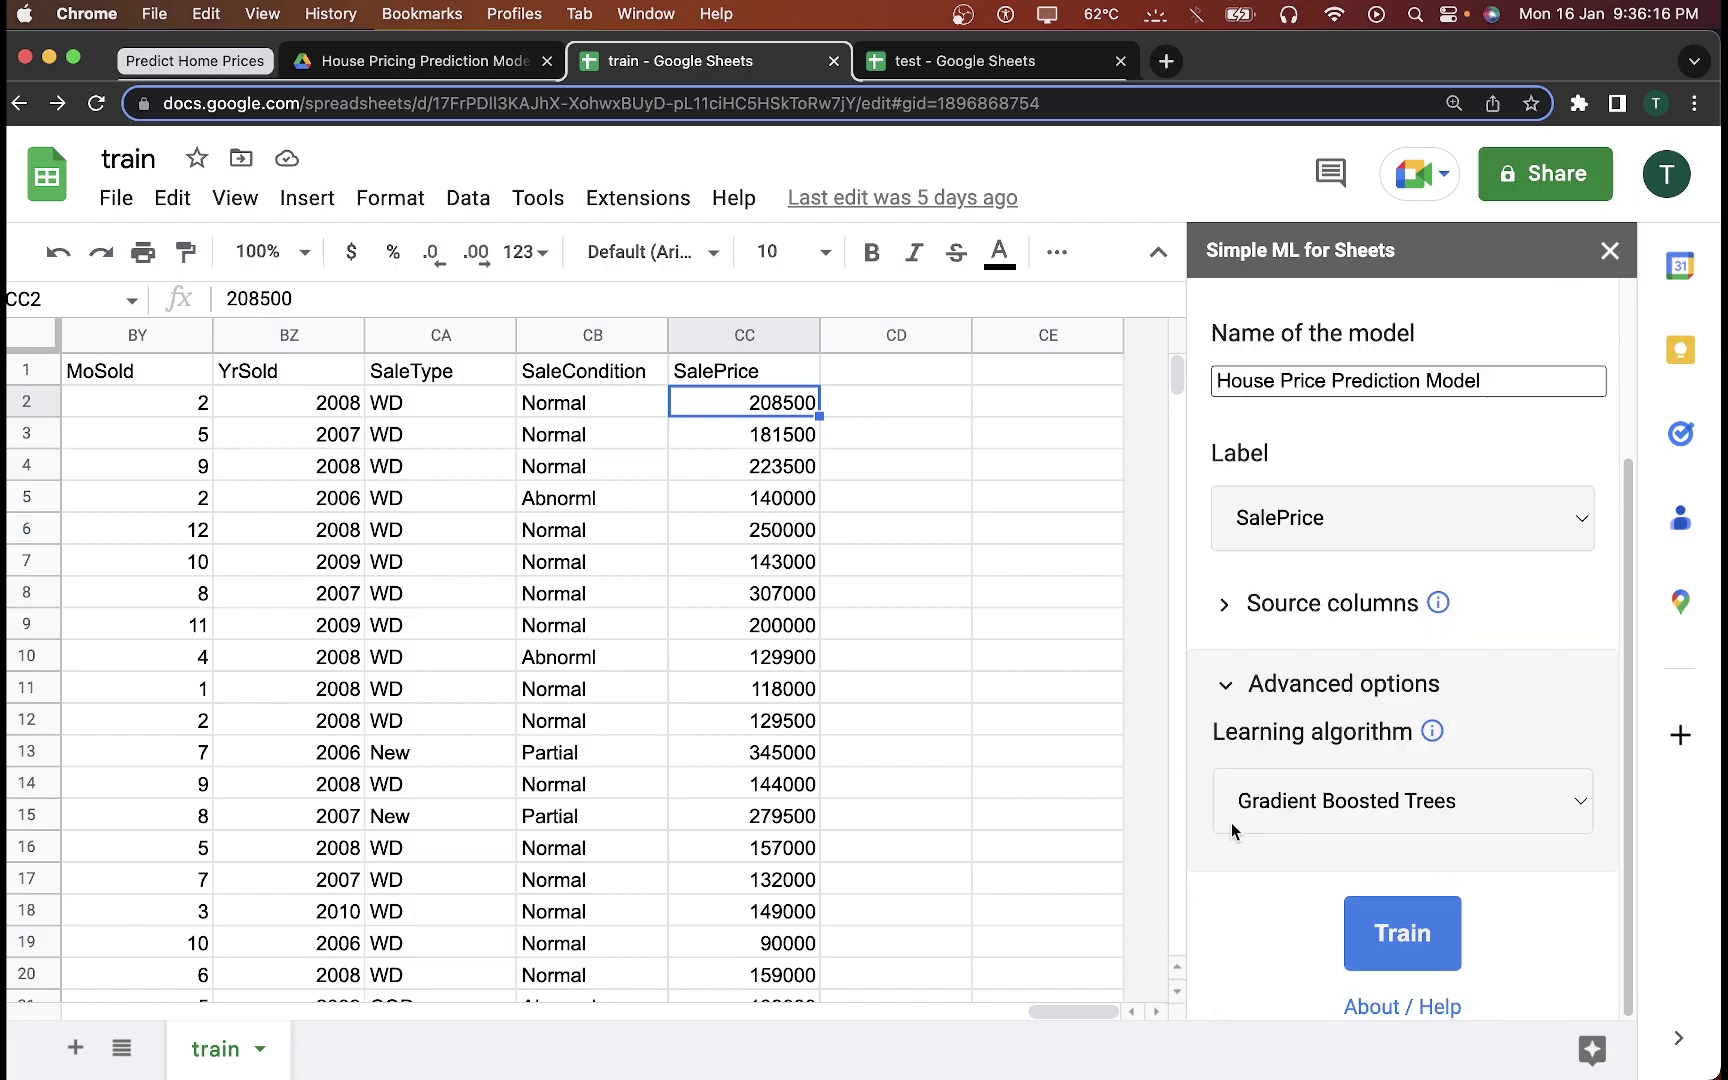
left_click(1233, 692)
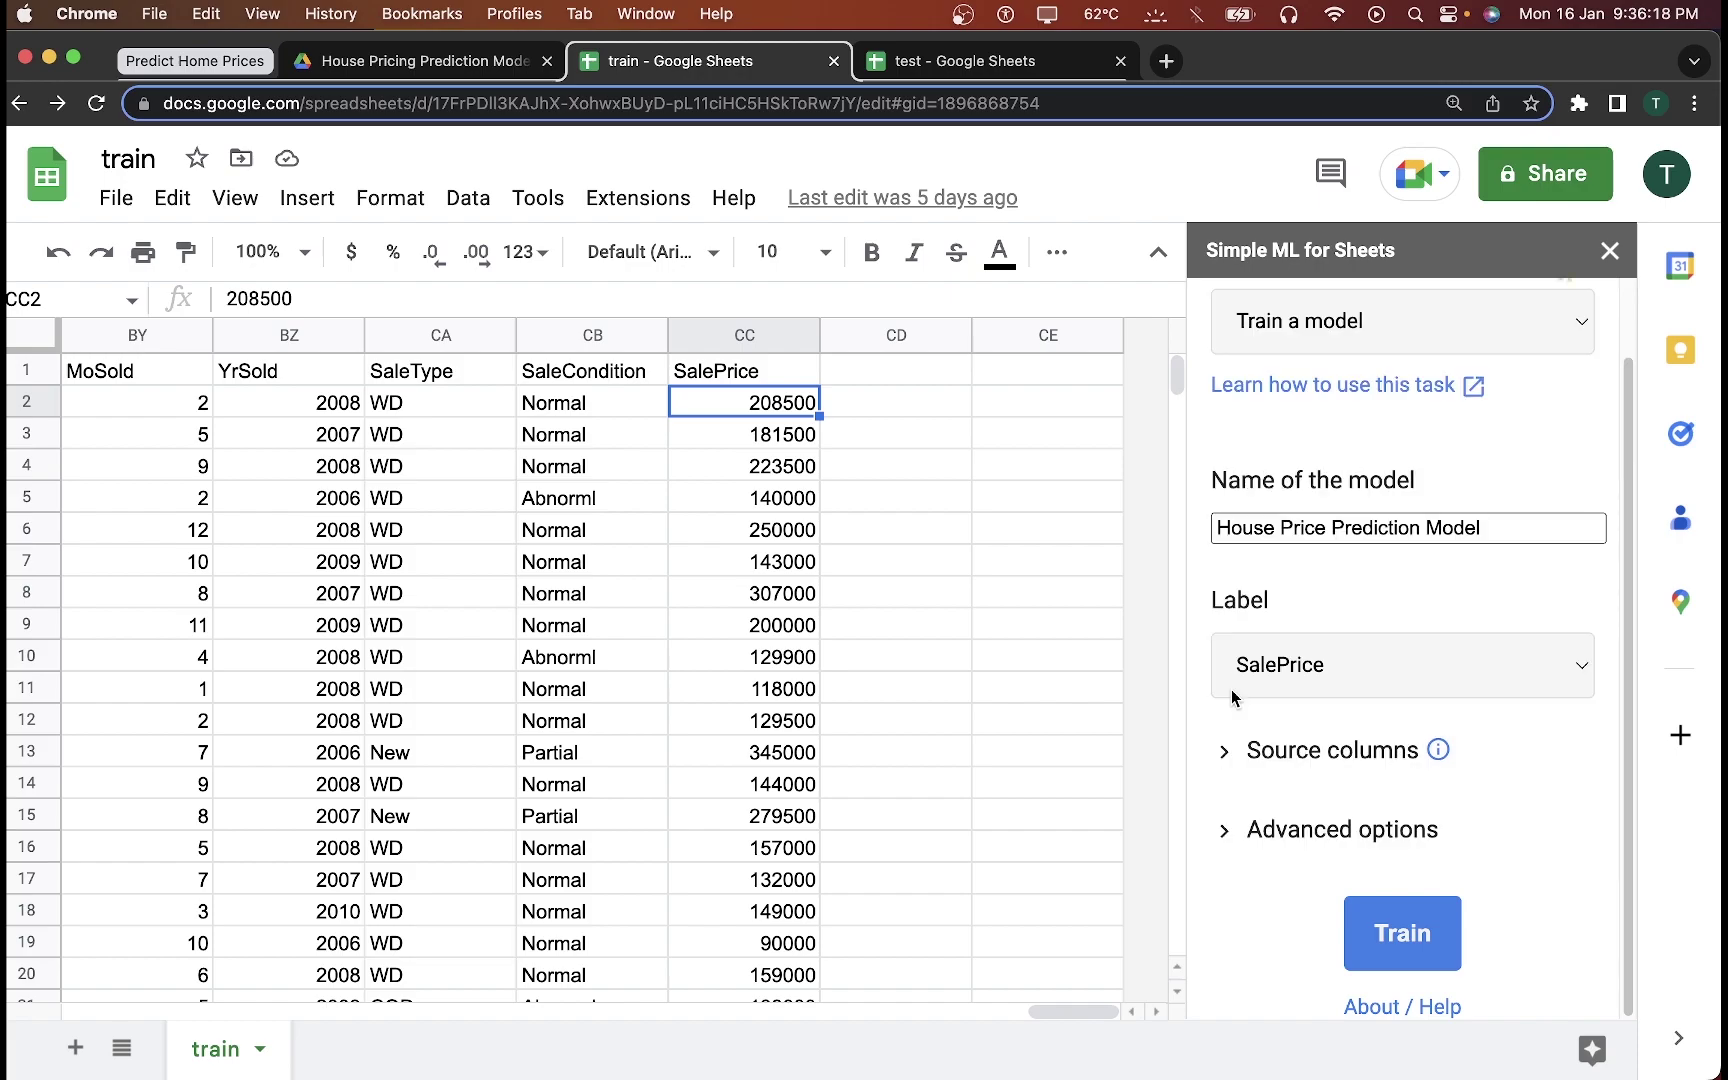
Step: Train the model, check the 1460 examples and success message, and close the report
left_click(1393, 934)
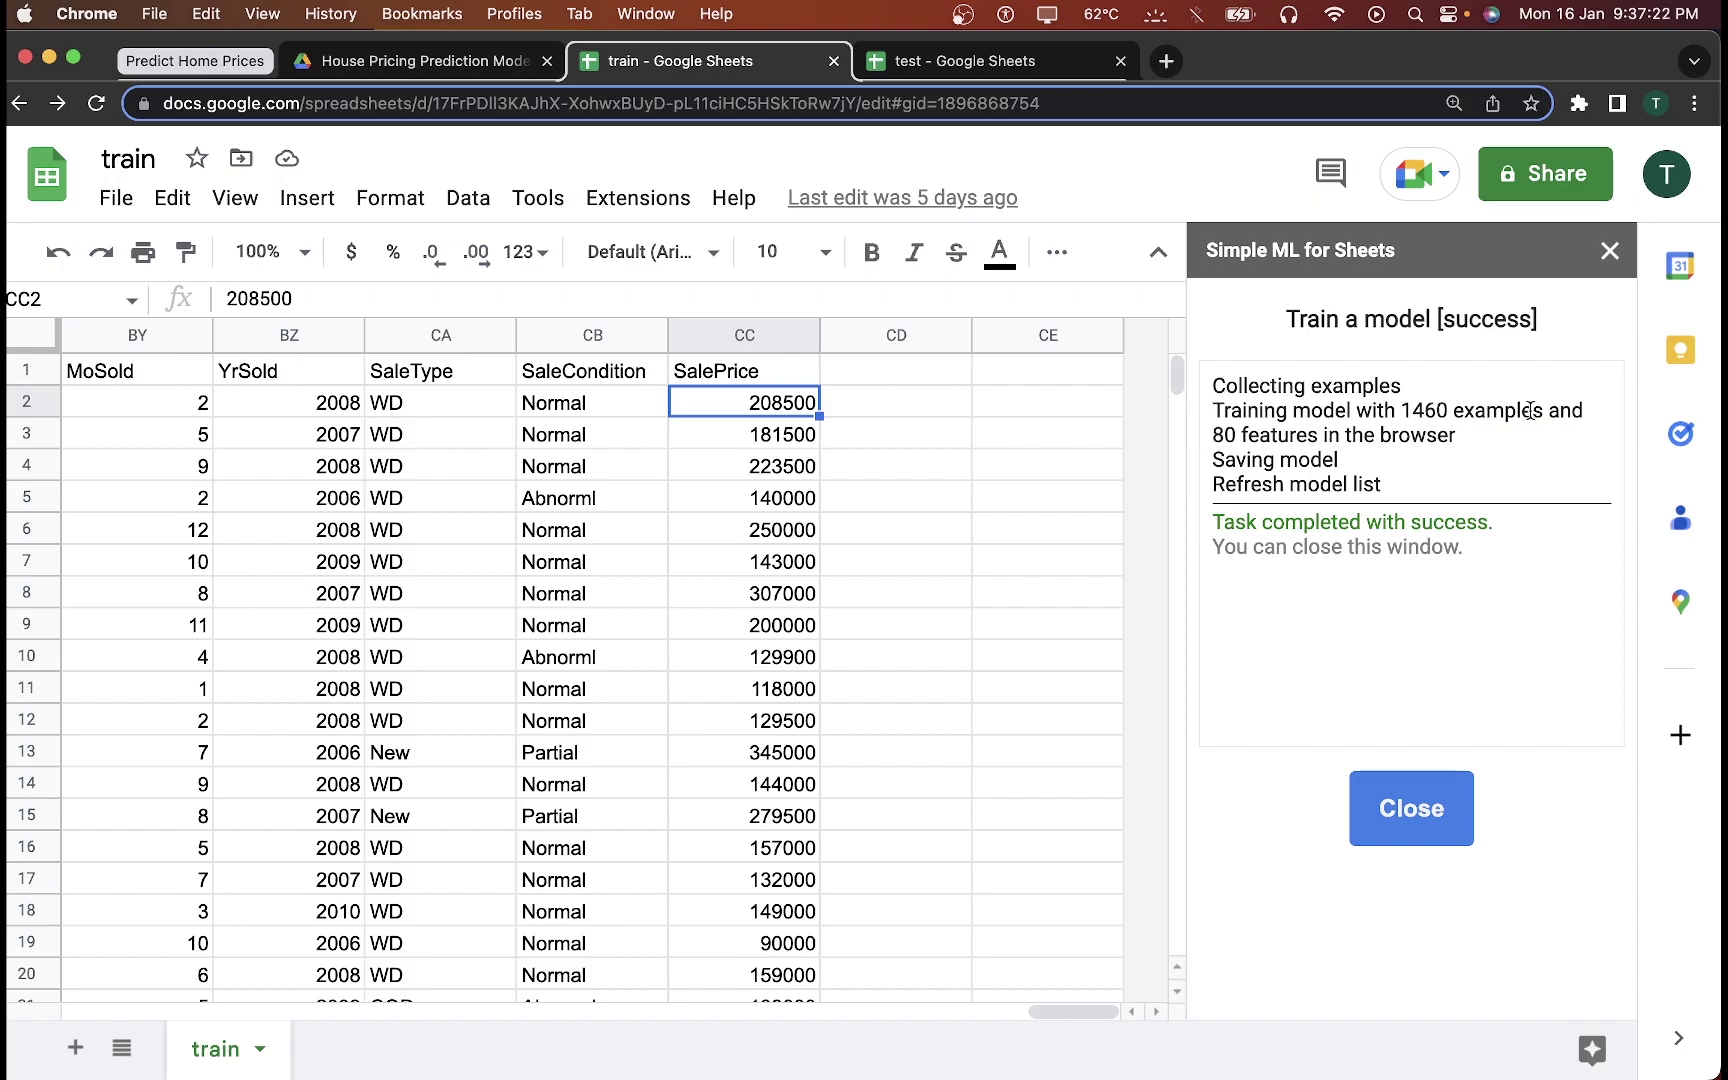
double_click(1424, 411)
double_click(1530, 411)
left_click_drag(1233, 515, 1539, 561)
left_click(1497, 629)
left_click(1412, 808)
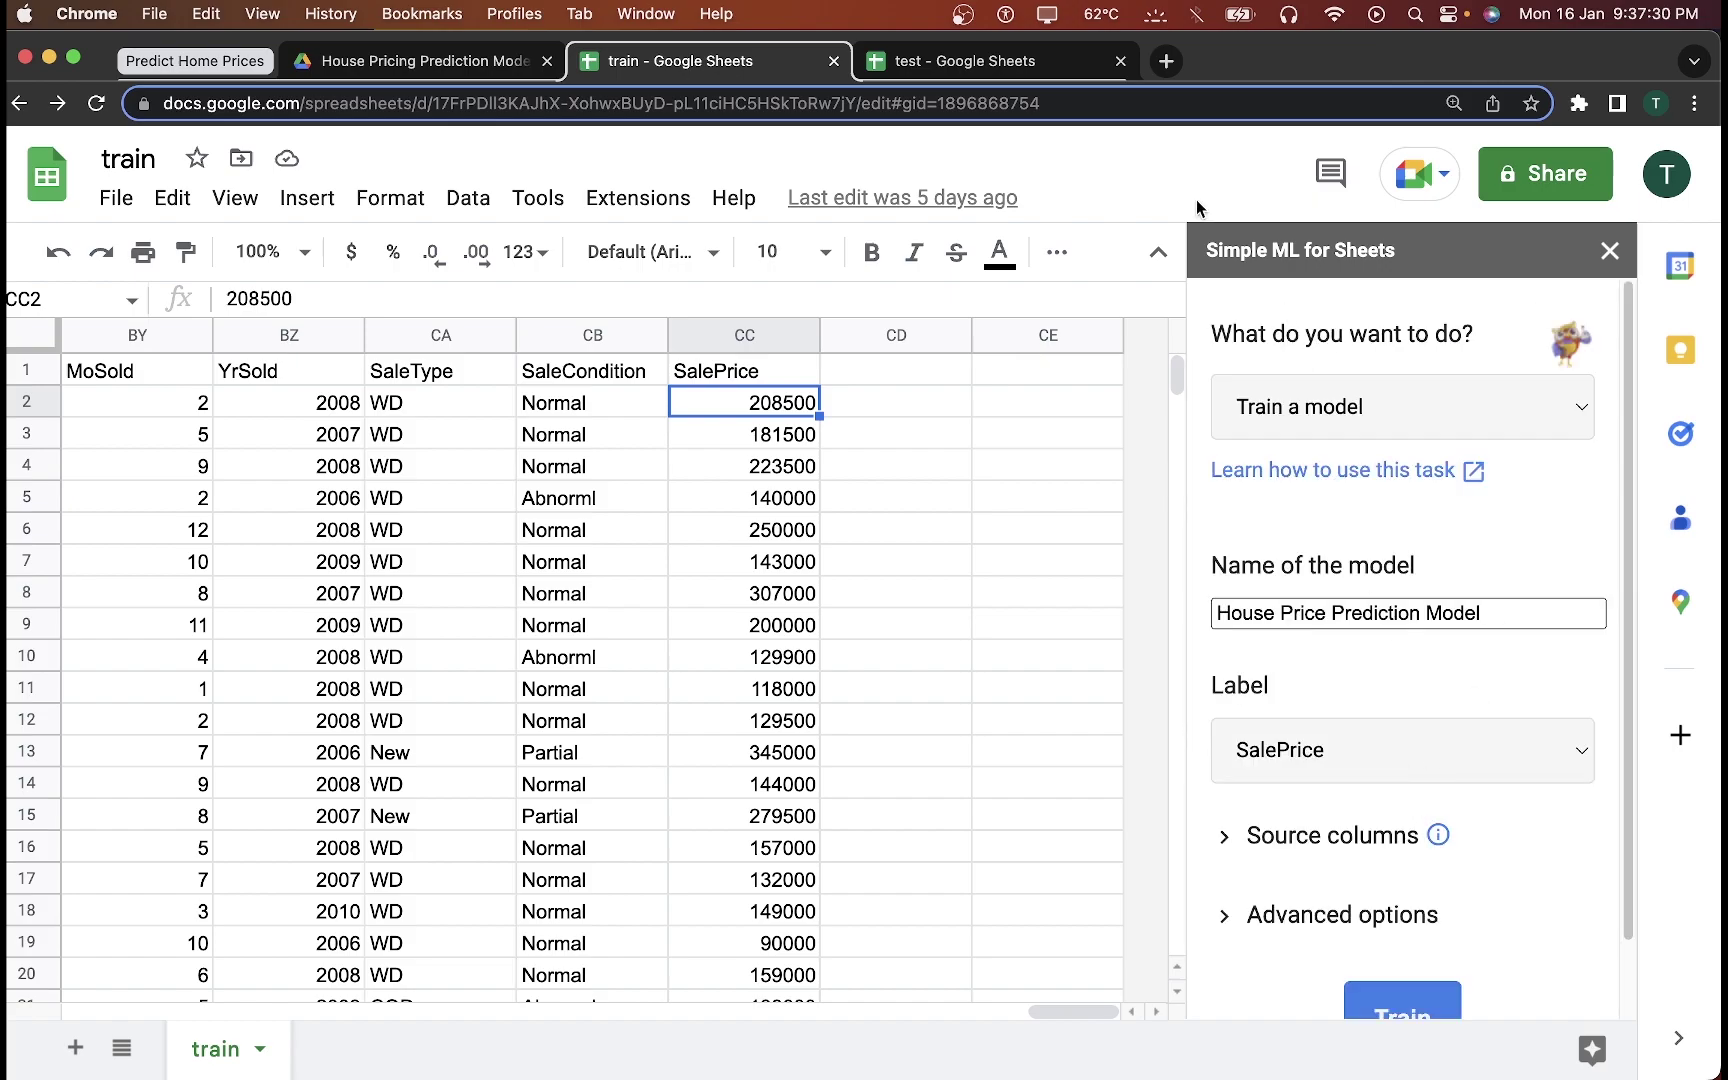
Step: Launch Simple ML for Sheets from Extensions on the test spreadsheet
left_click(919, 66)
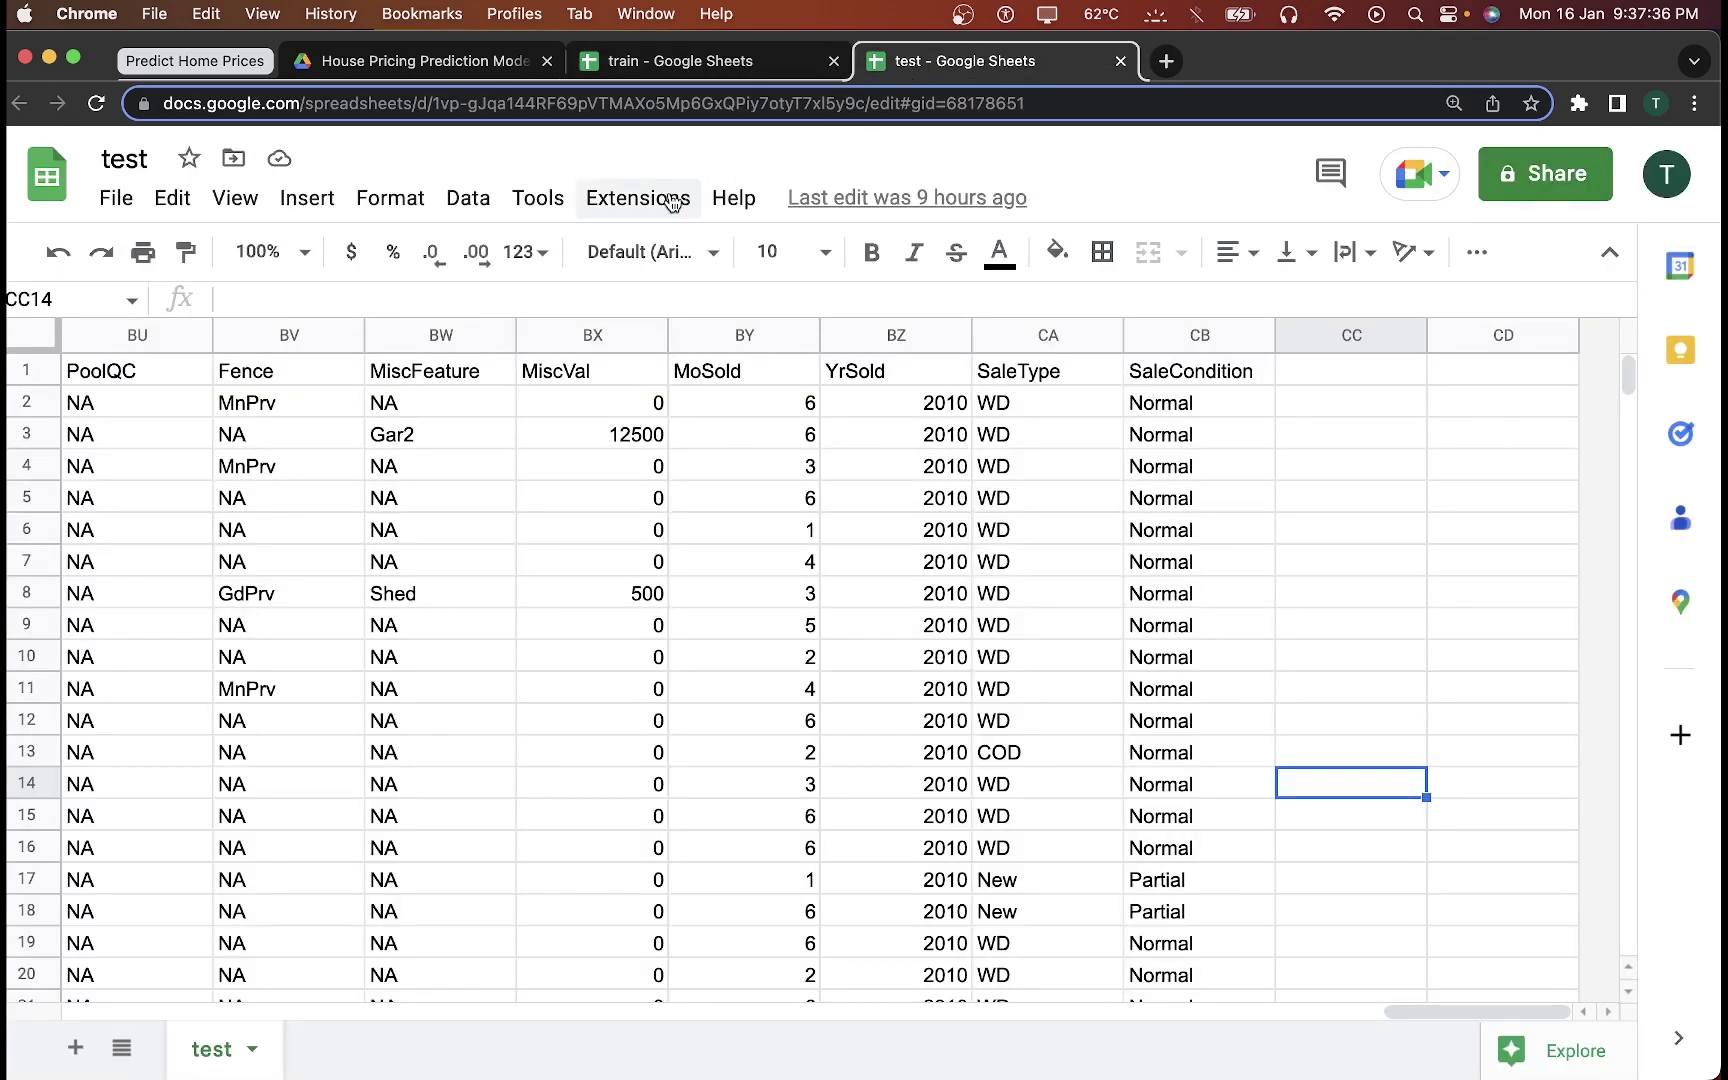
left_click(641, 204)
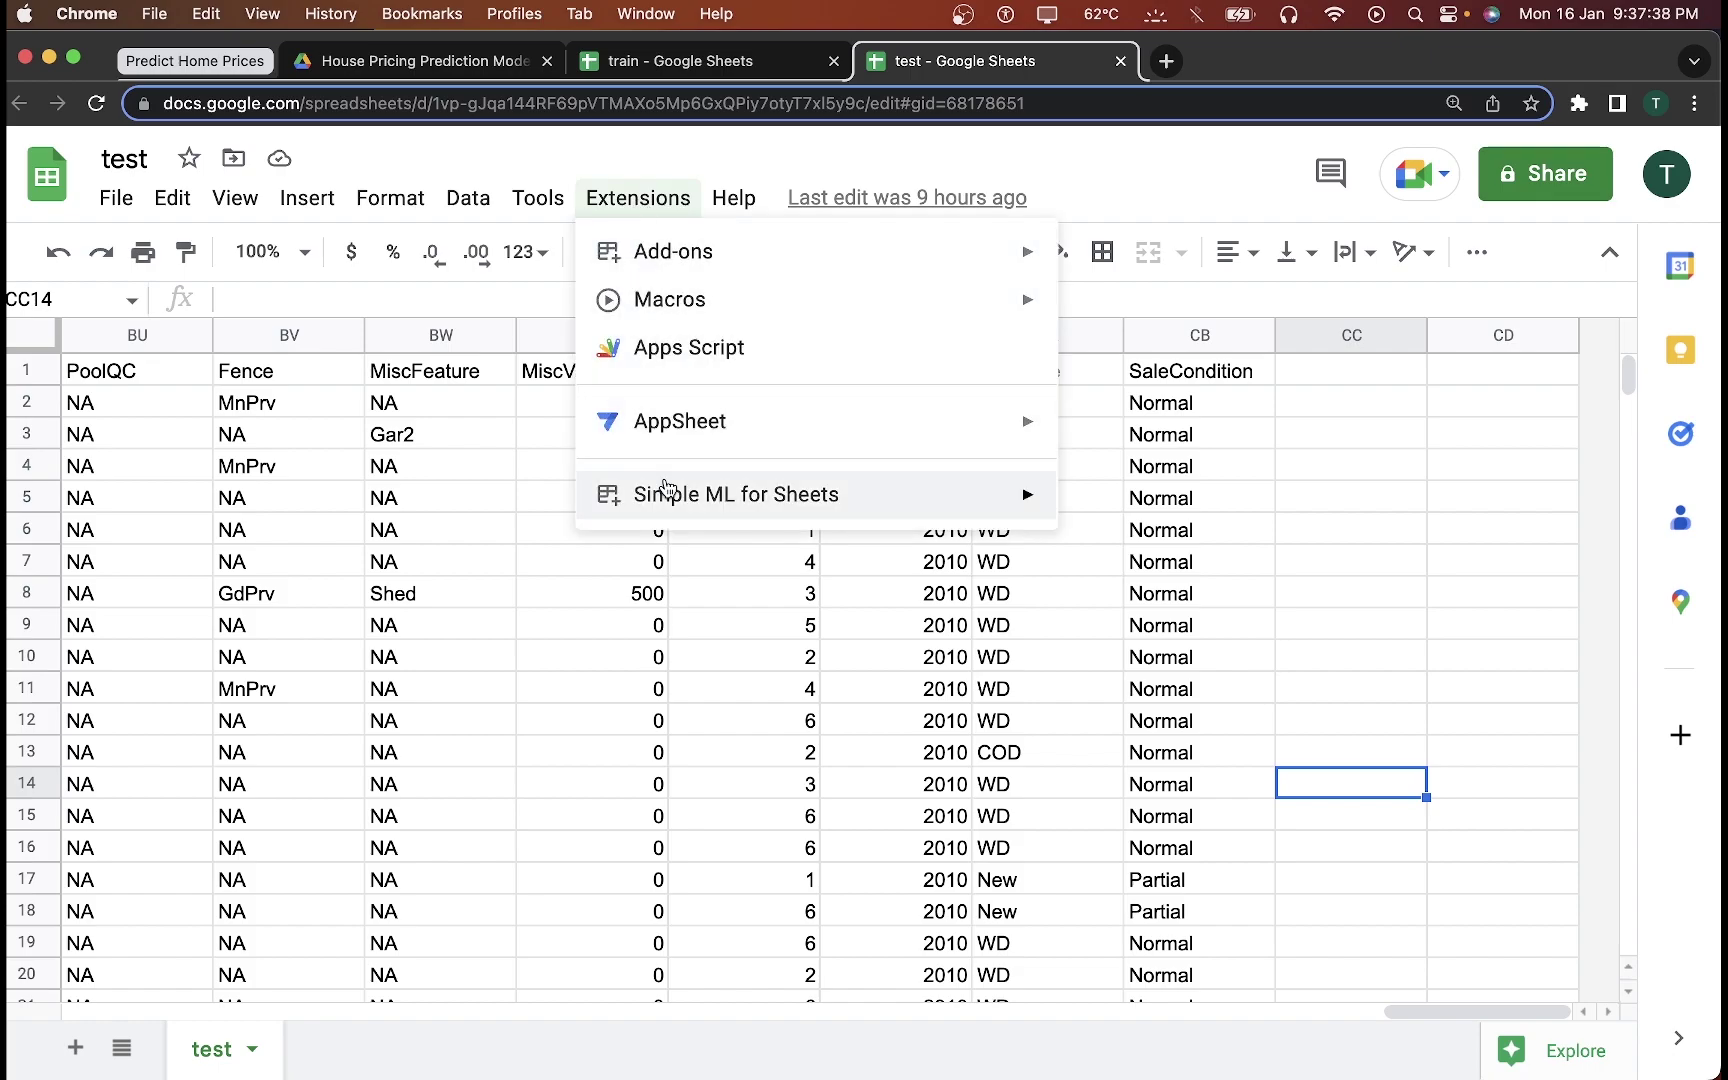
mouse_move(663, 494)
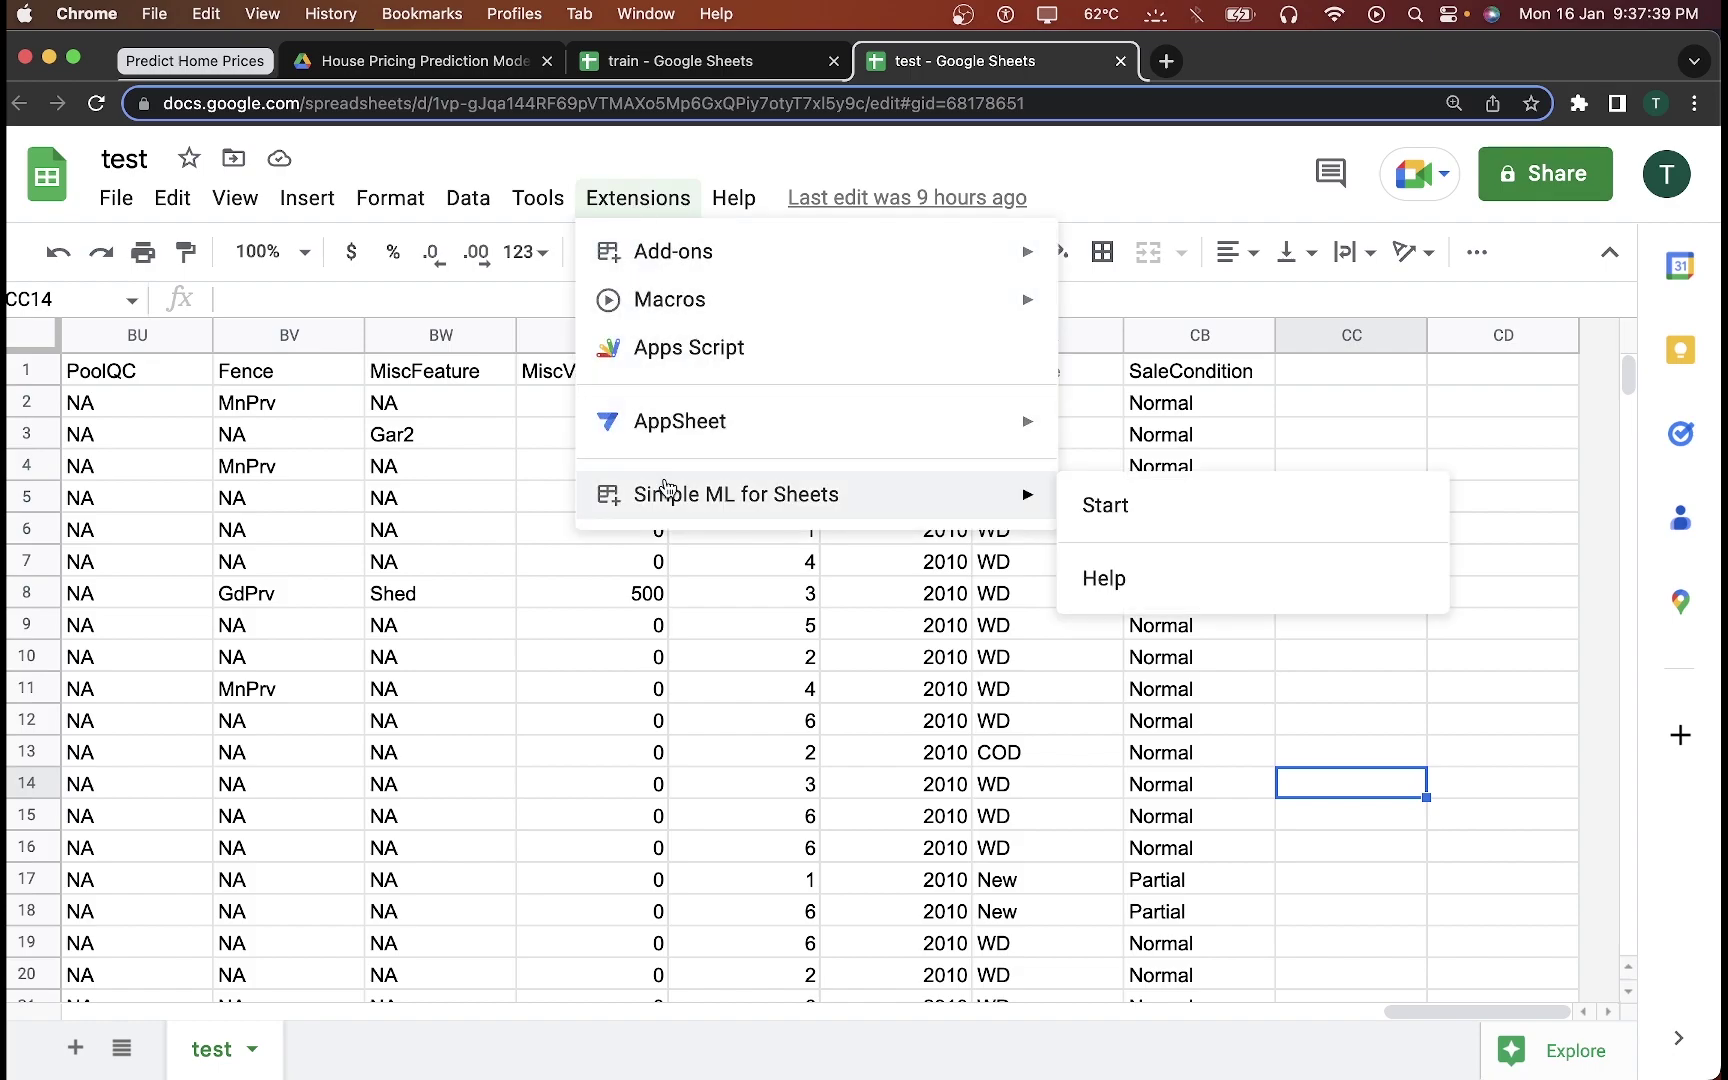
left_click(1147, 494)
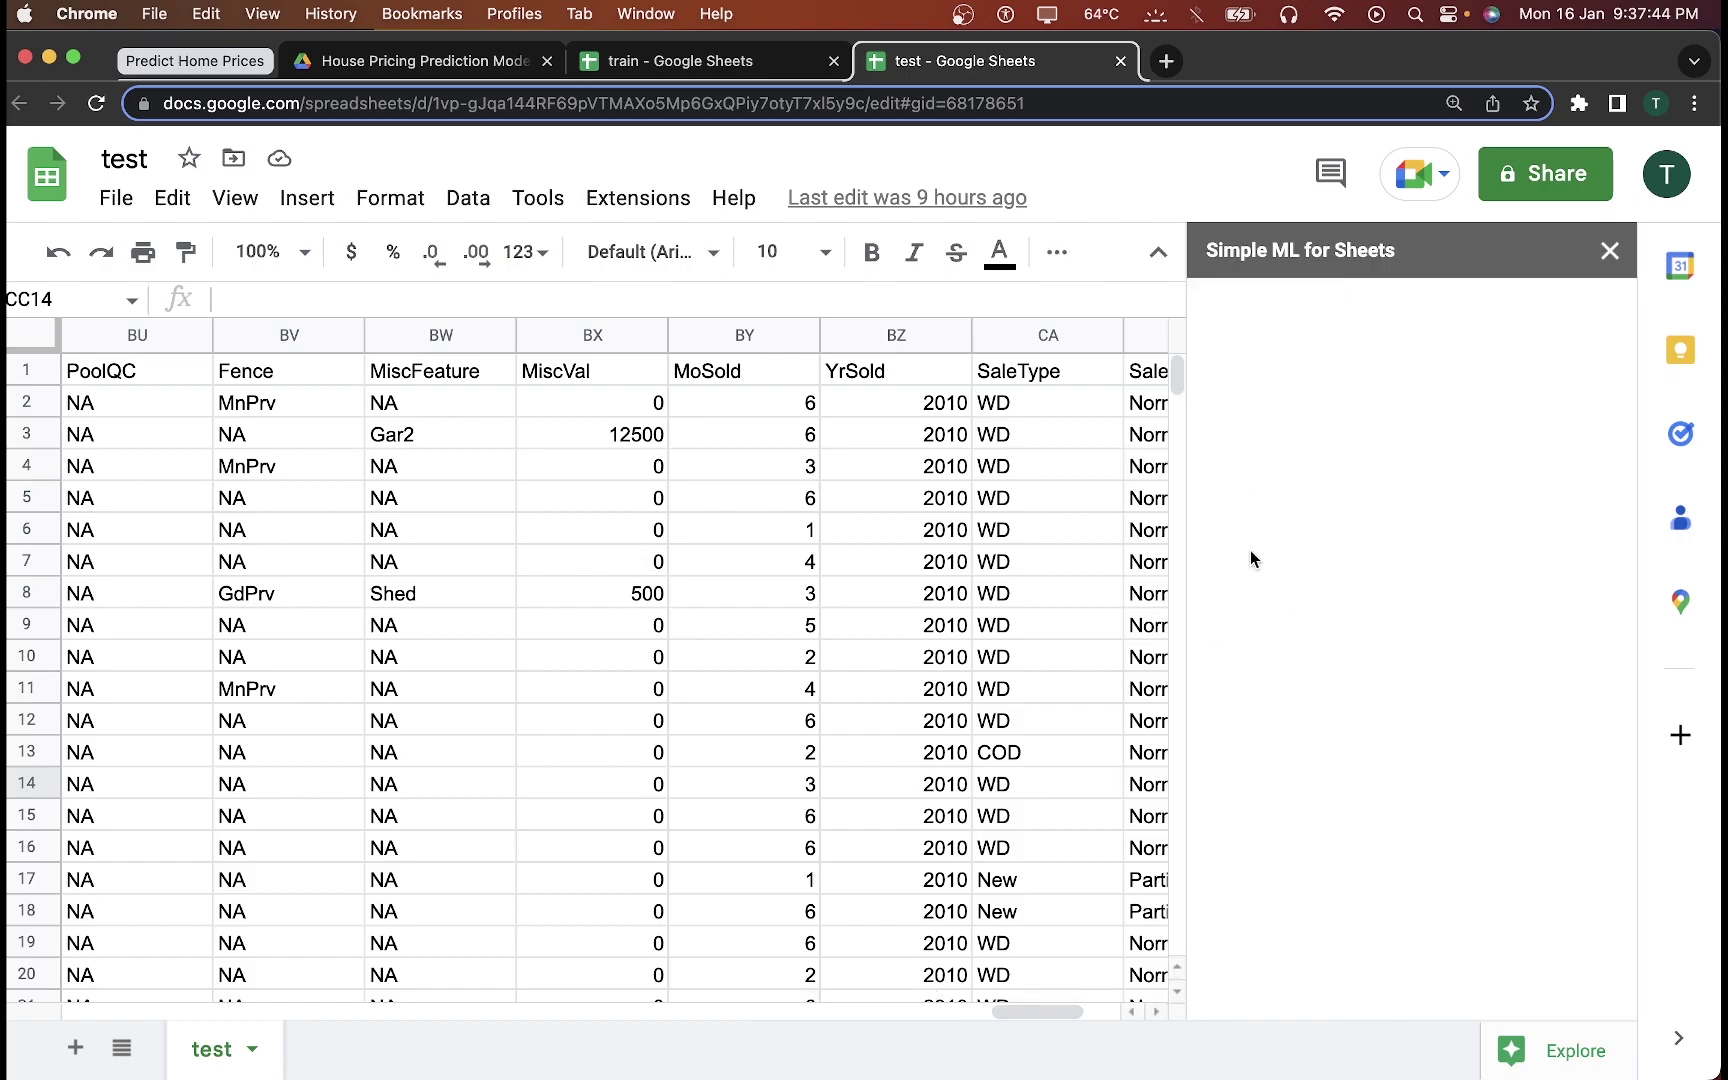
scroll(1130, 1012, "right", 3)
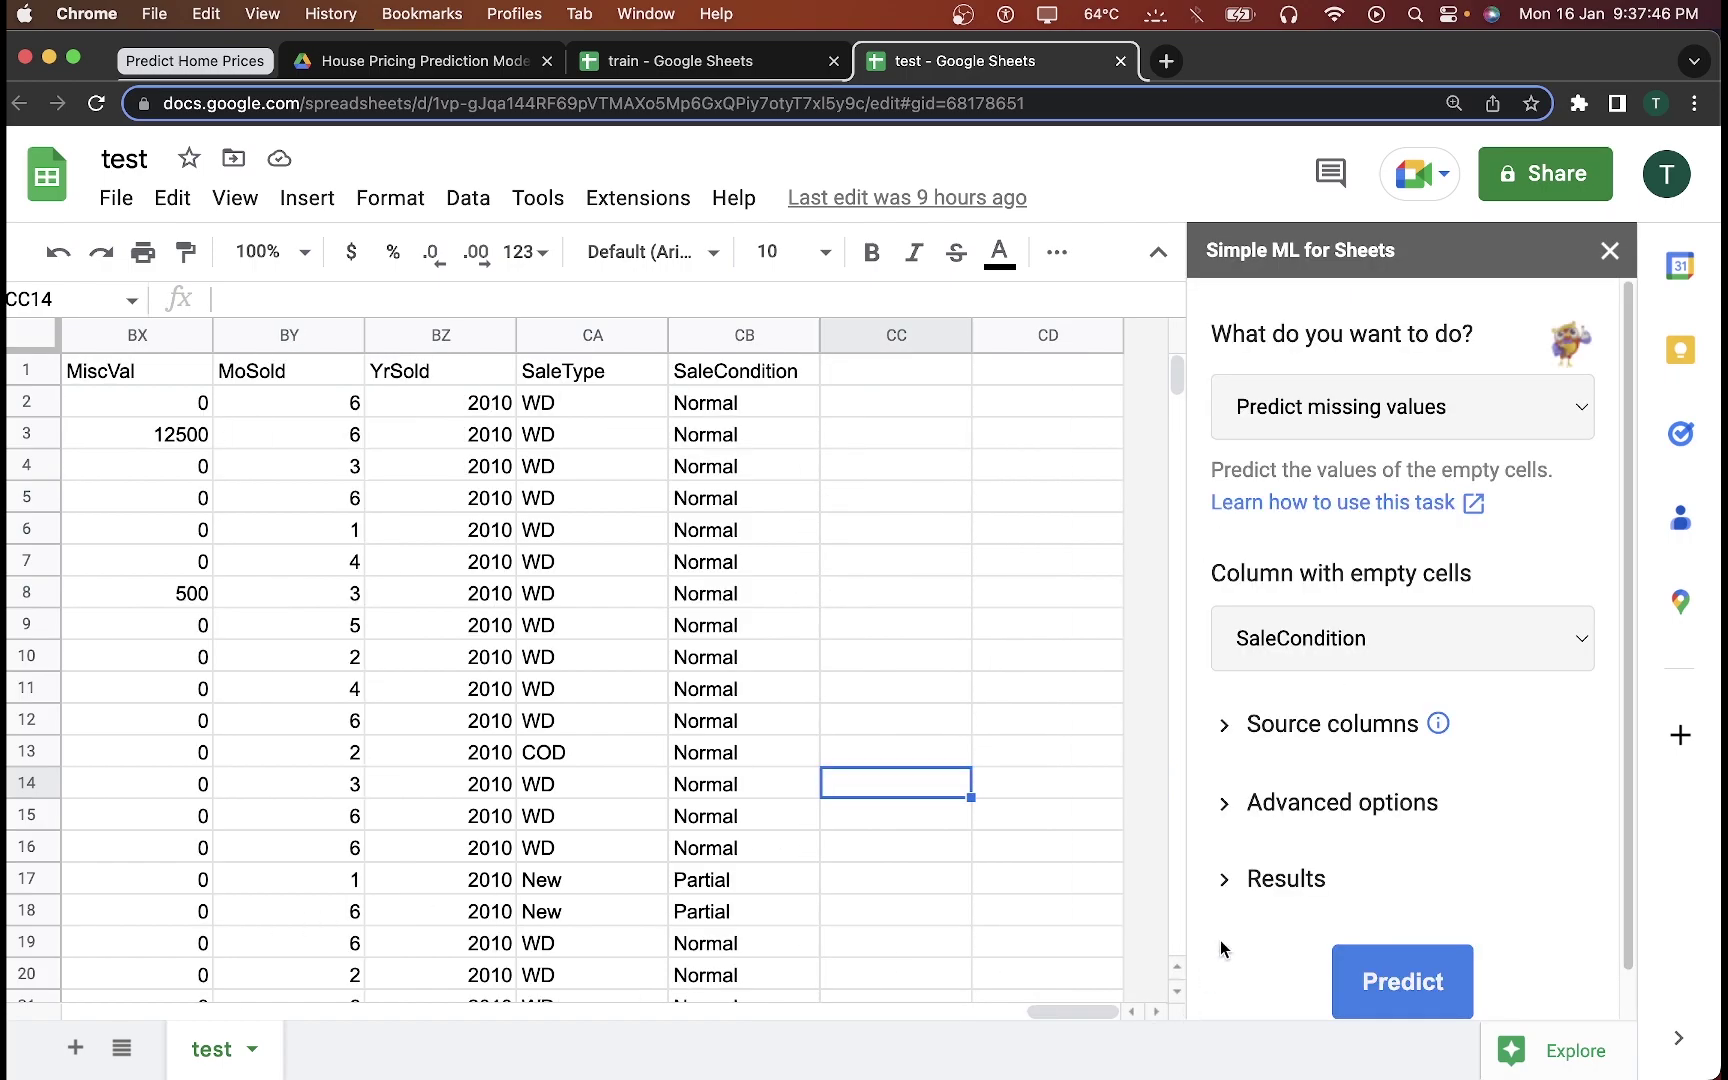
Step: Make predictions with House Price Prediction Model to fill the test rows' SalePrice
left_click(1322, 406)
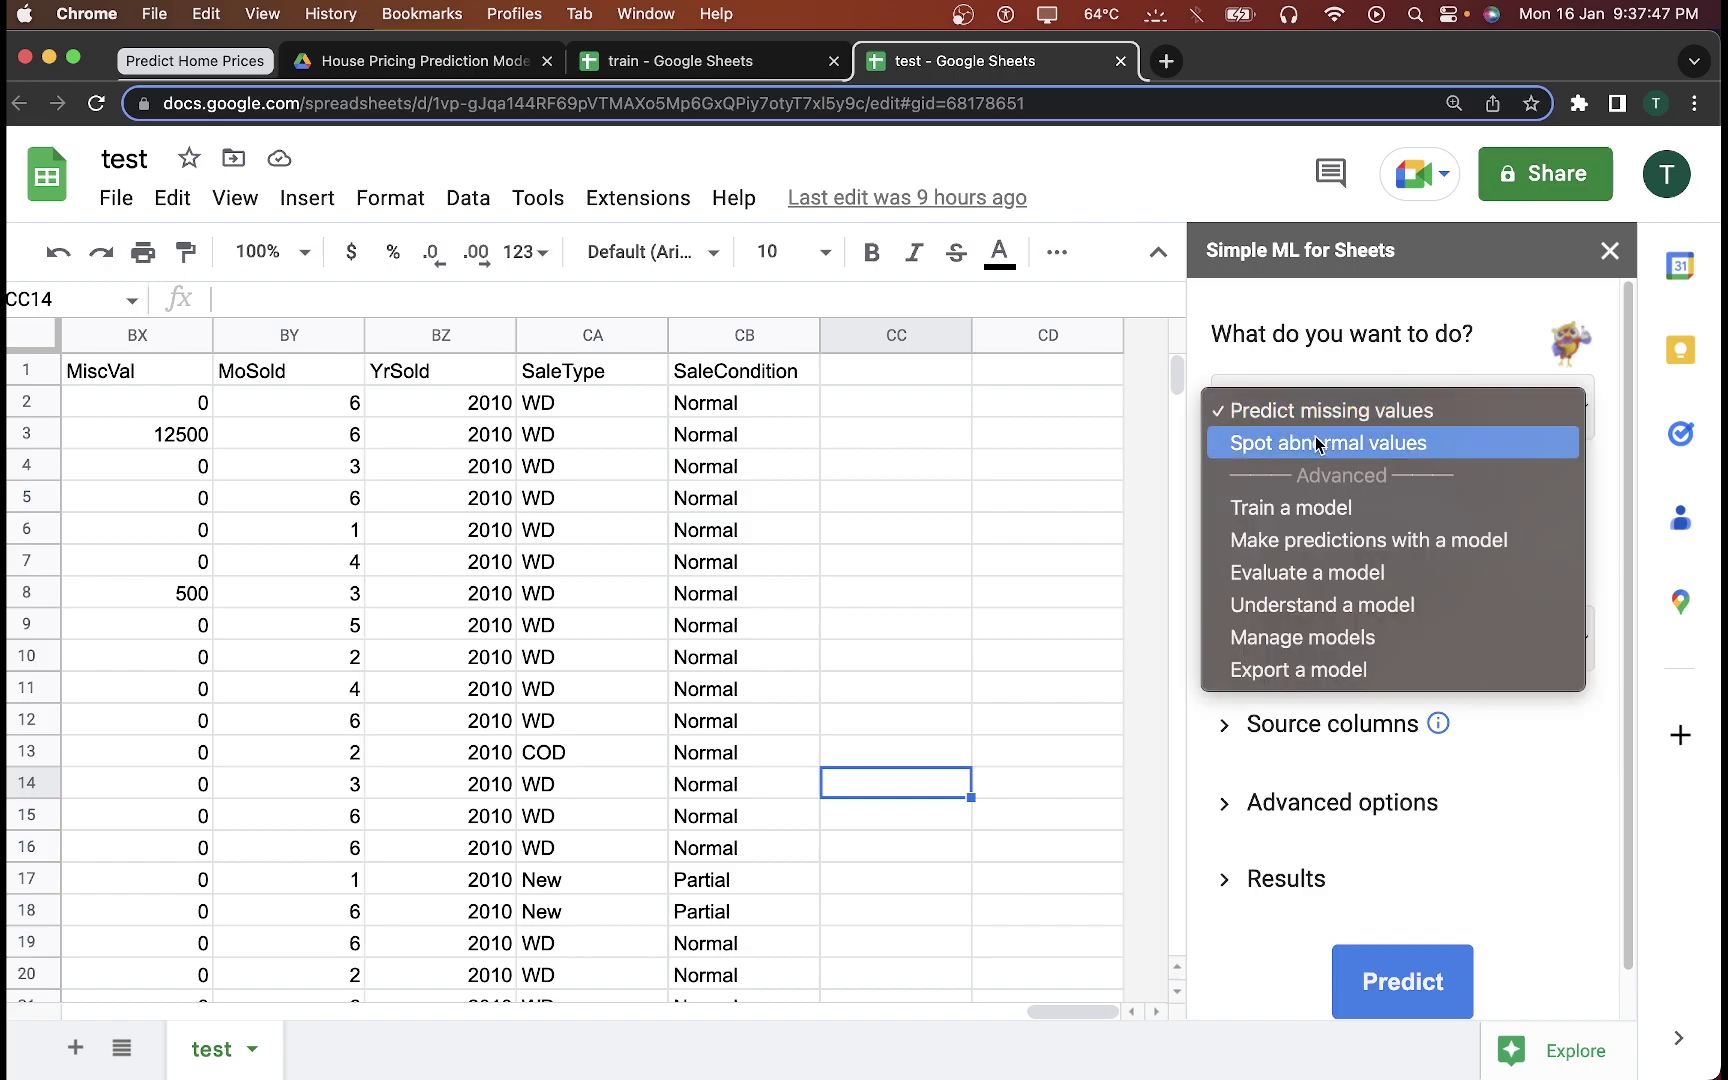
left_click(1306, 543)
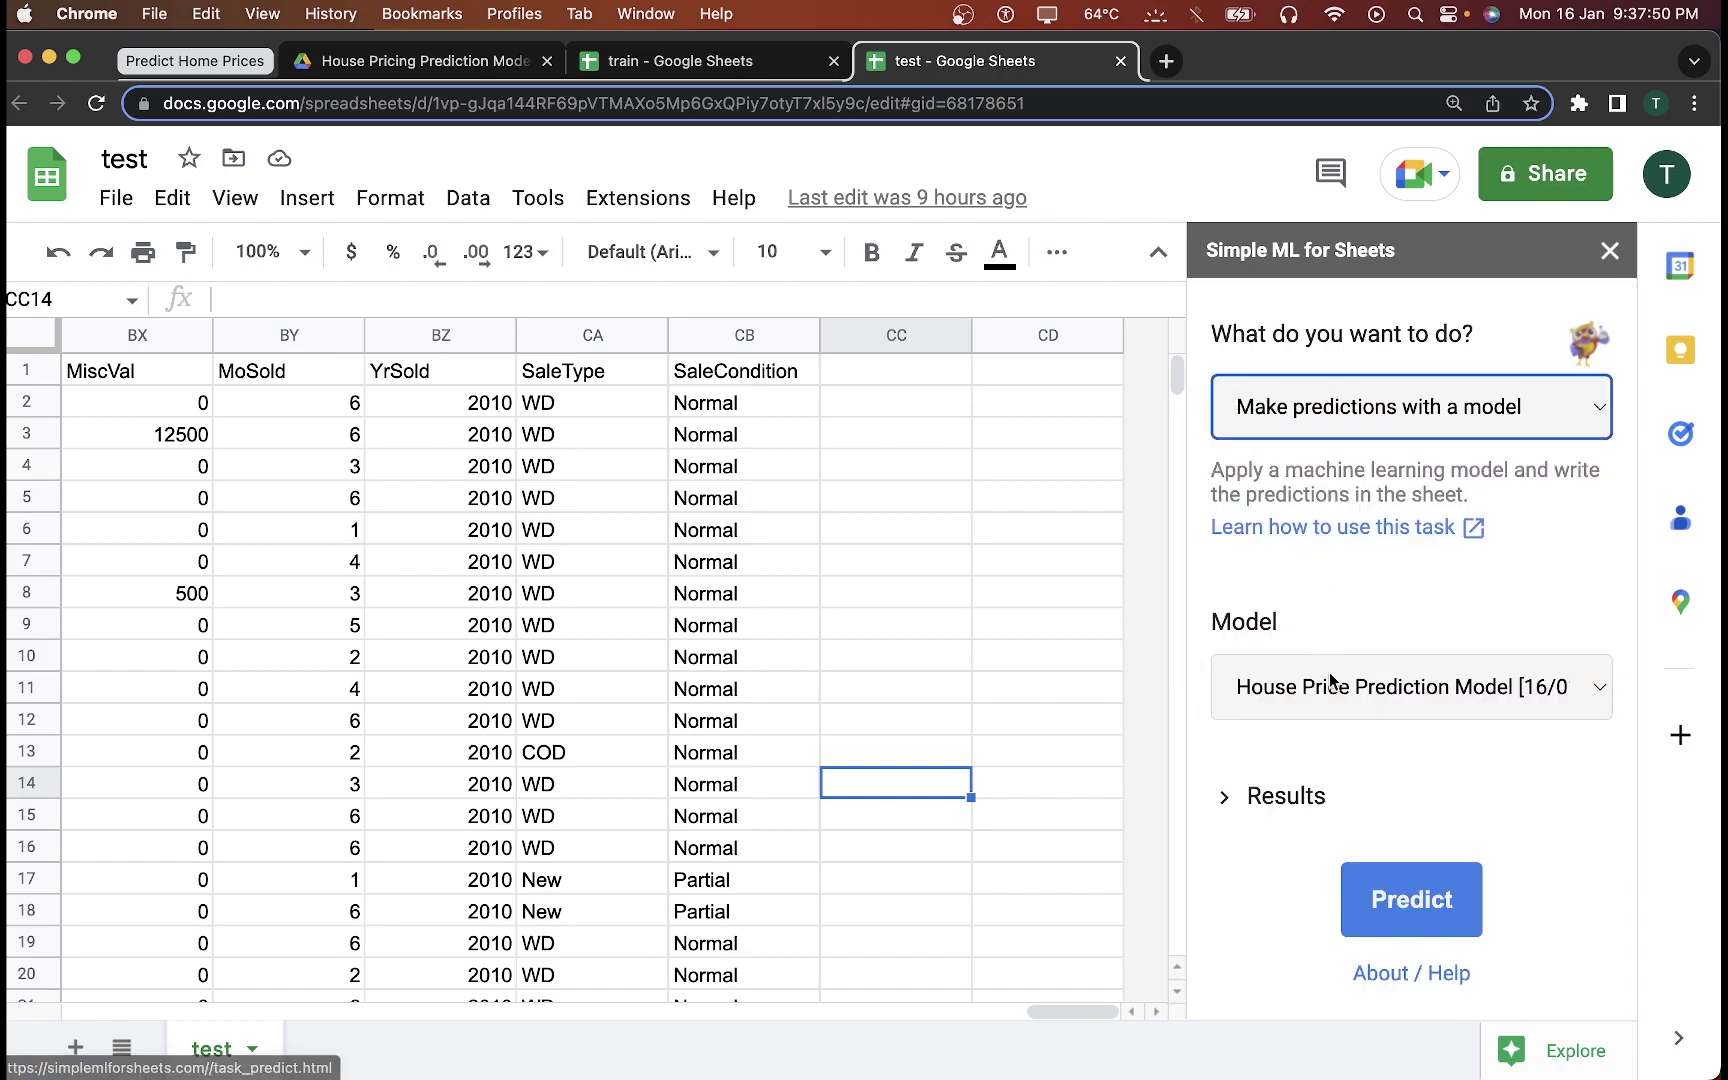
left_click(1354, 673)
left_click(1345, 682)
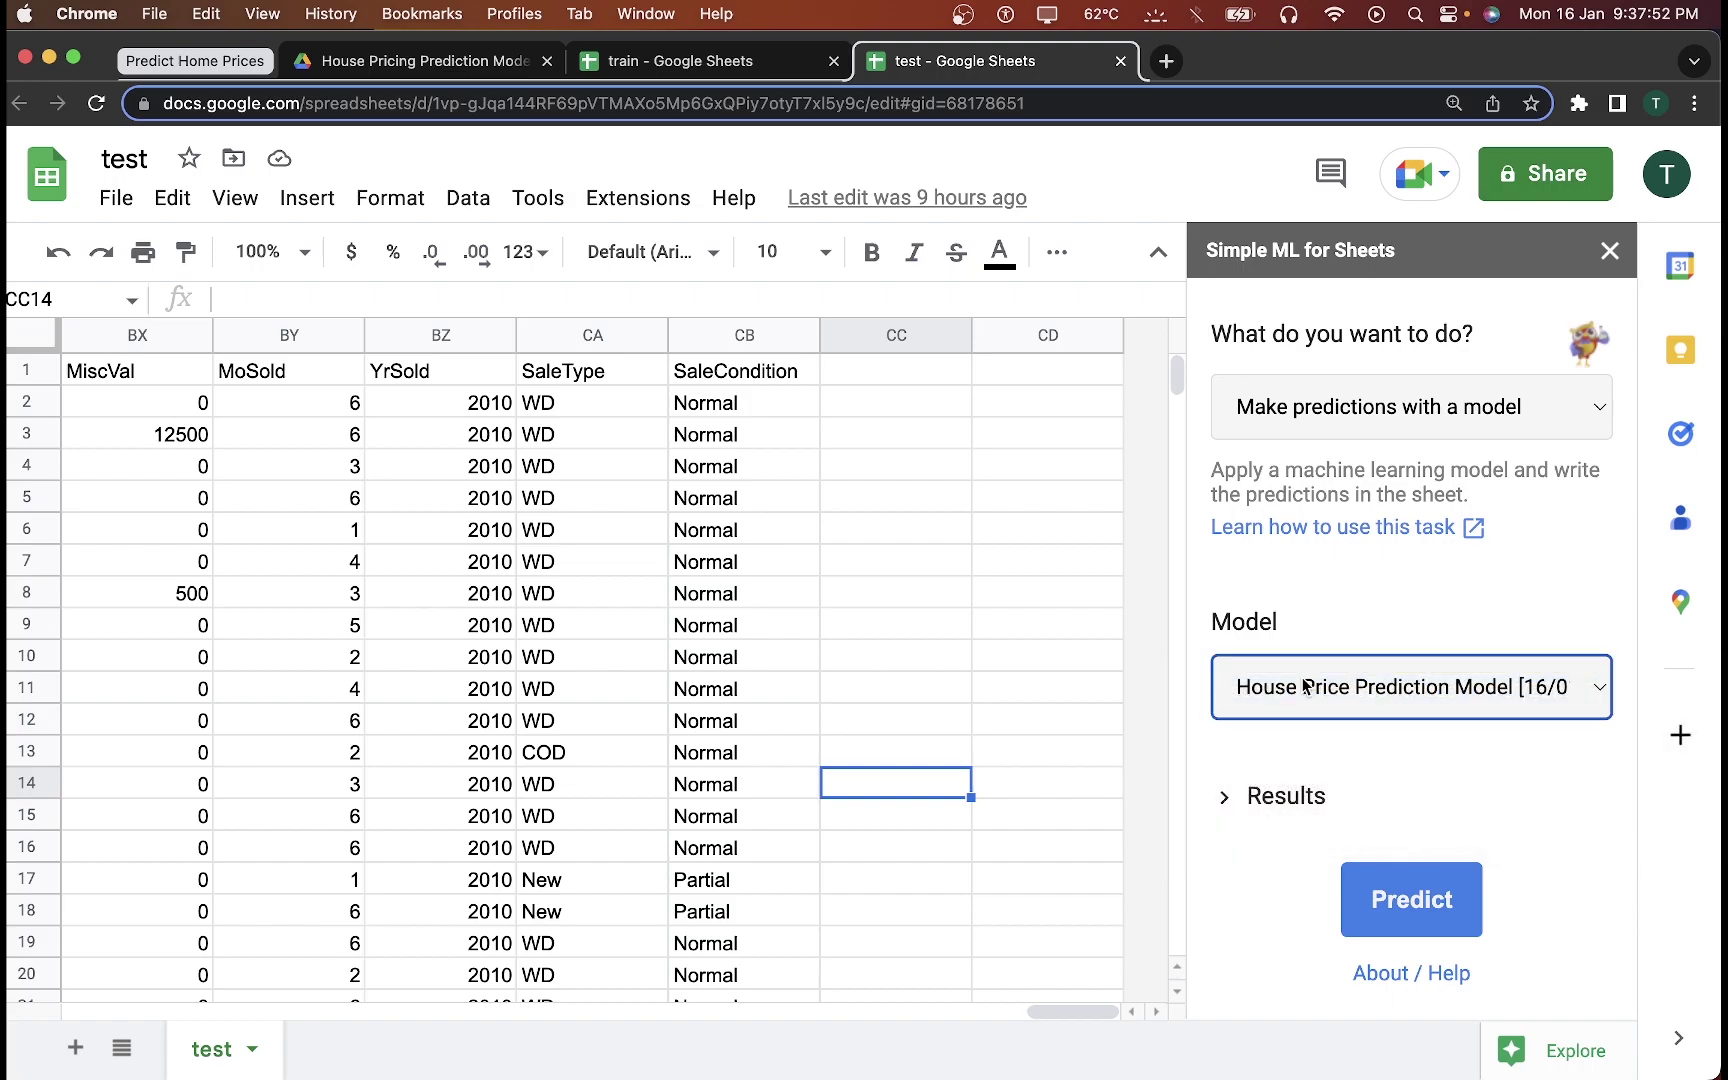
left_click(1289, 795)
scroll(1310, 745, "down", 2)
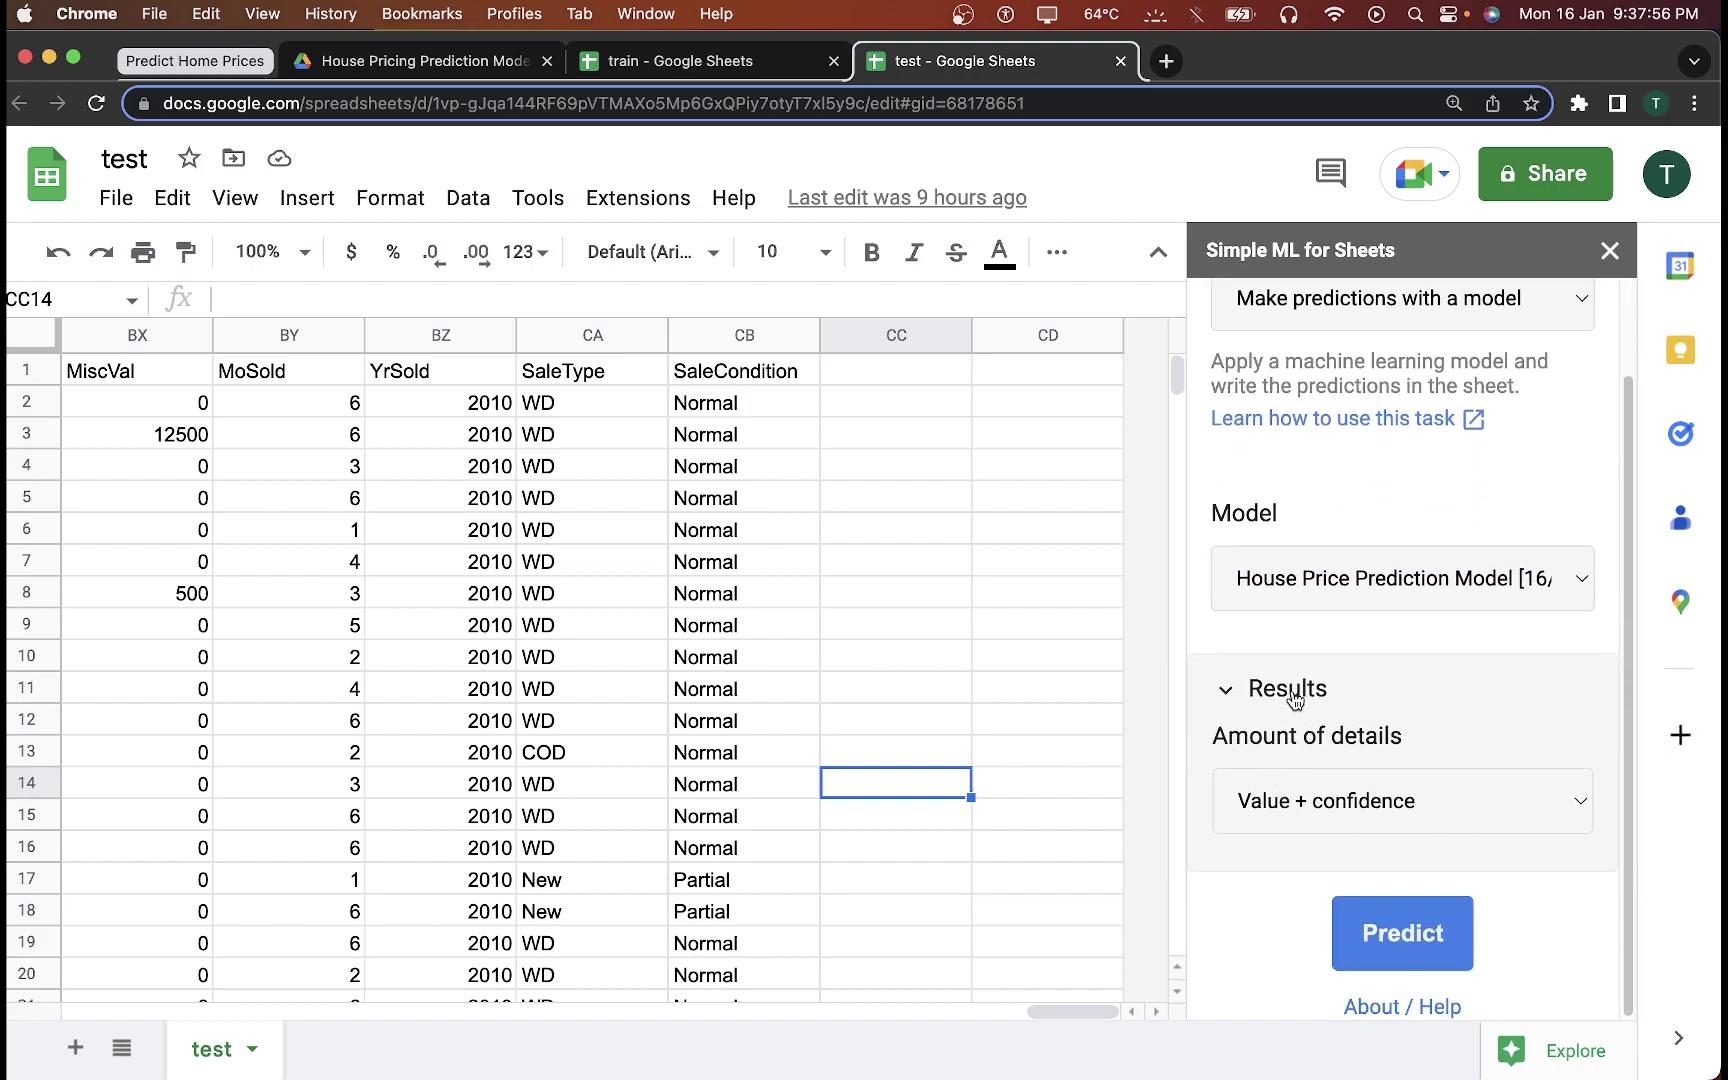
left_click(1295, 692)
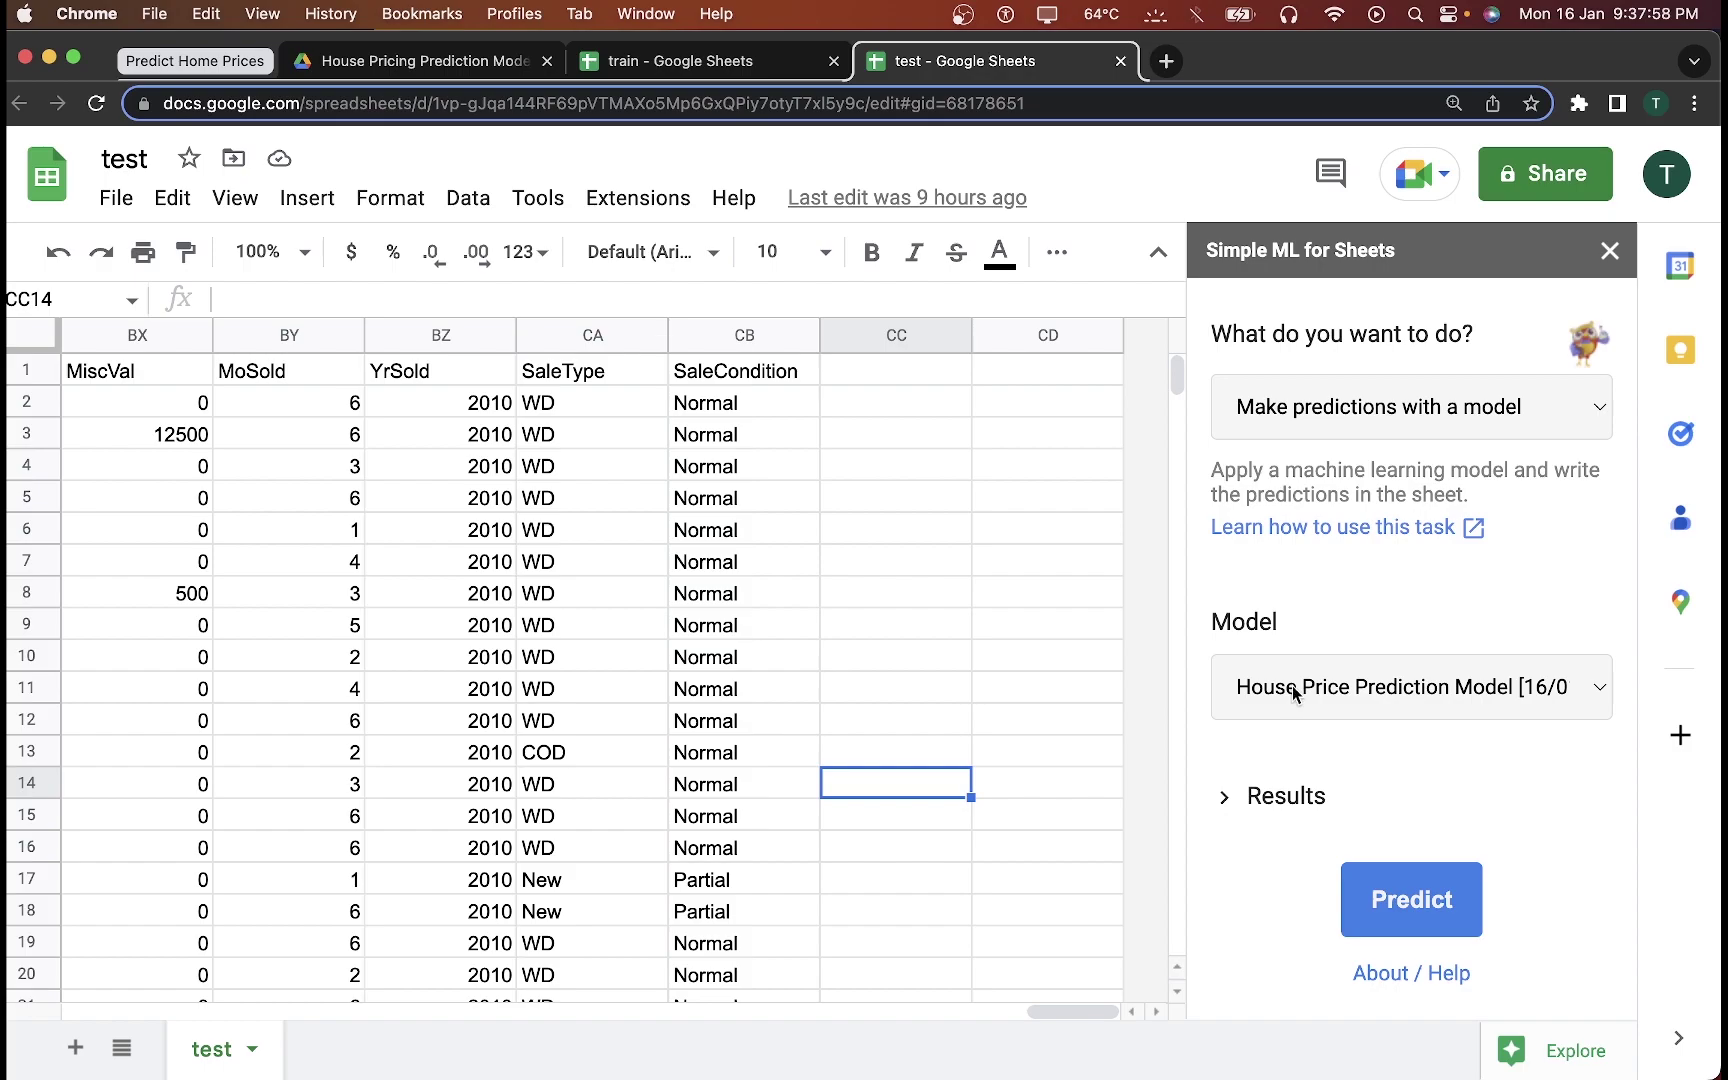
left_click(1393, 897)
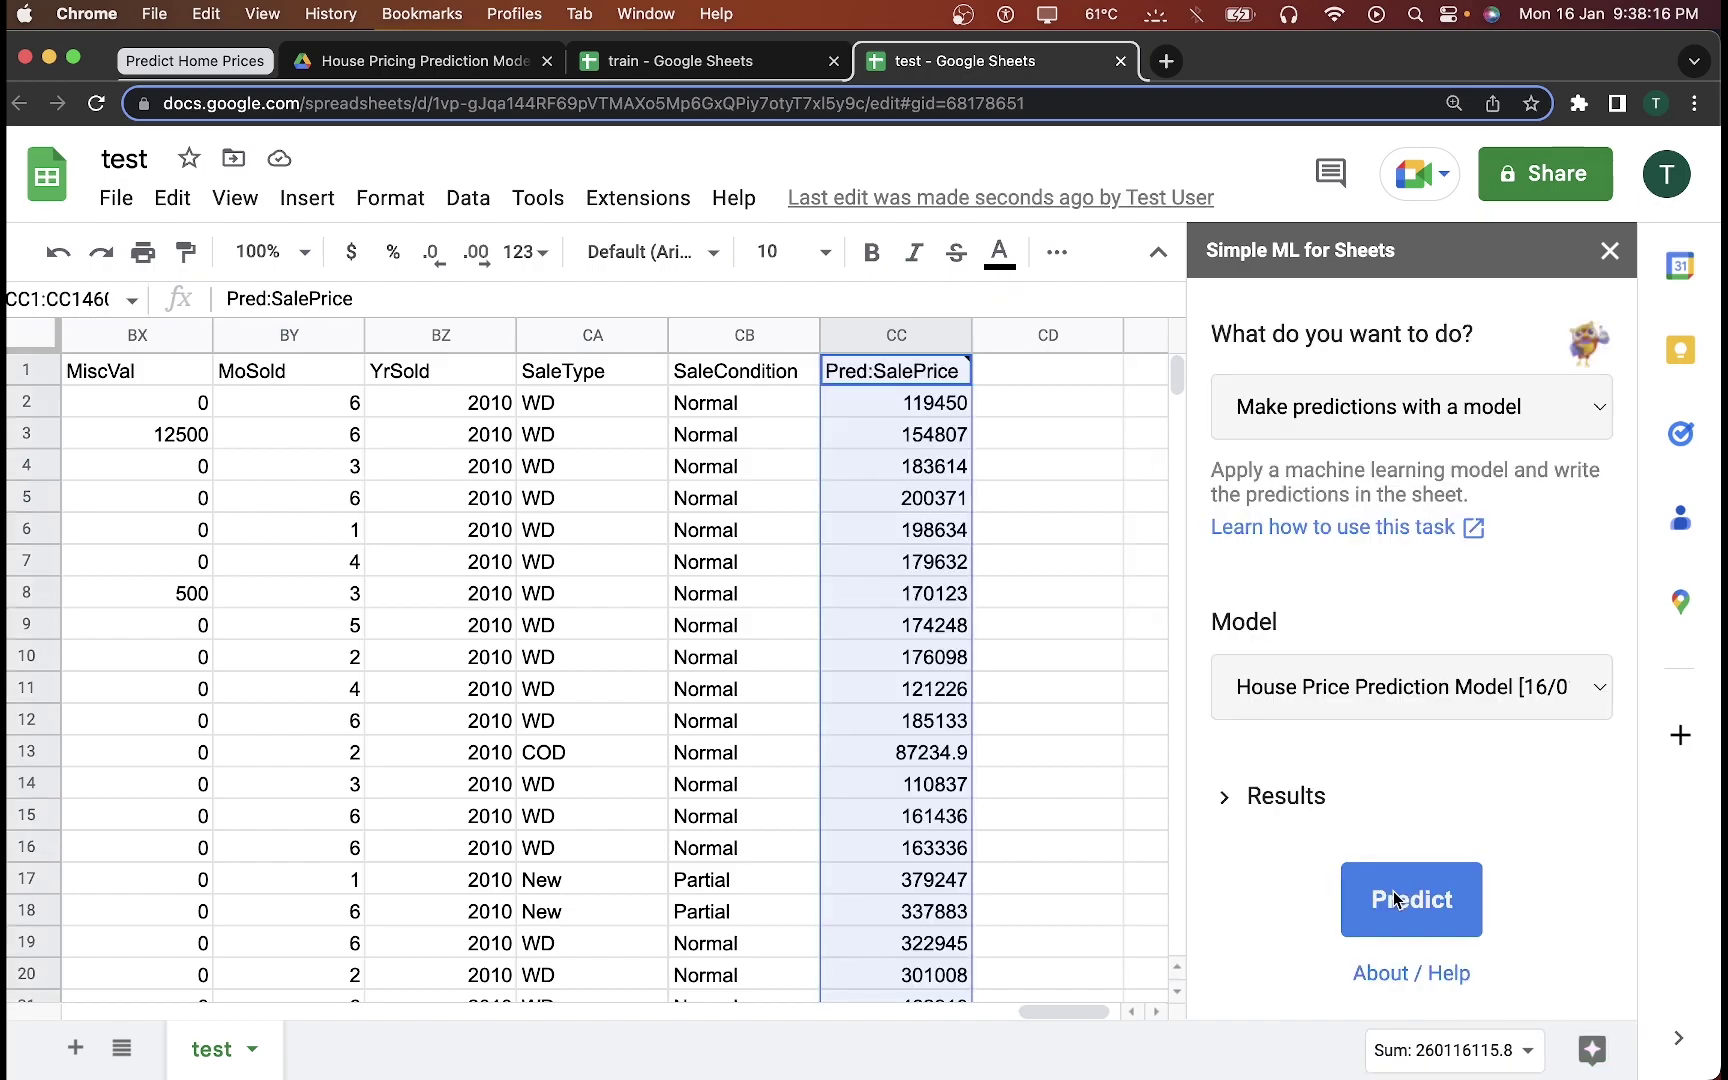
Step: Read the Pred:SalePrice header note and predicted prices in CC2 and CC7, then return to train
left_click(875, 372)
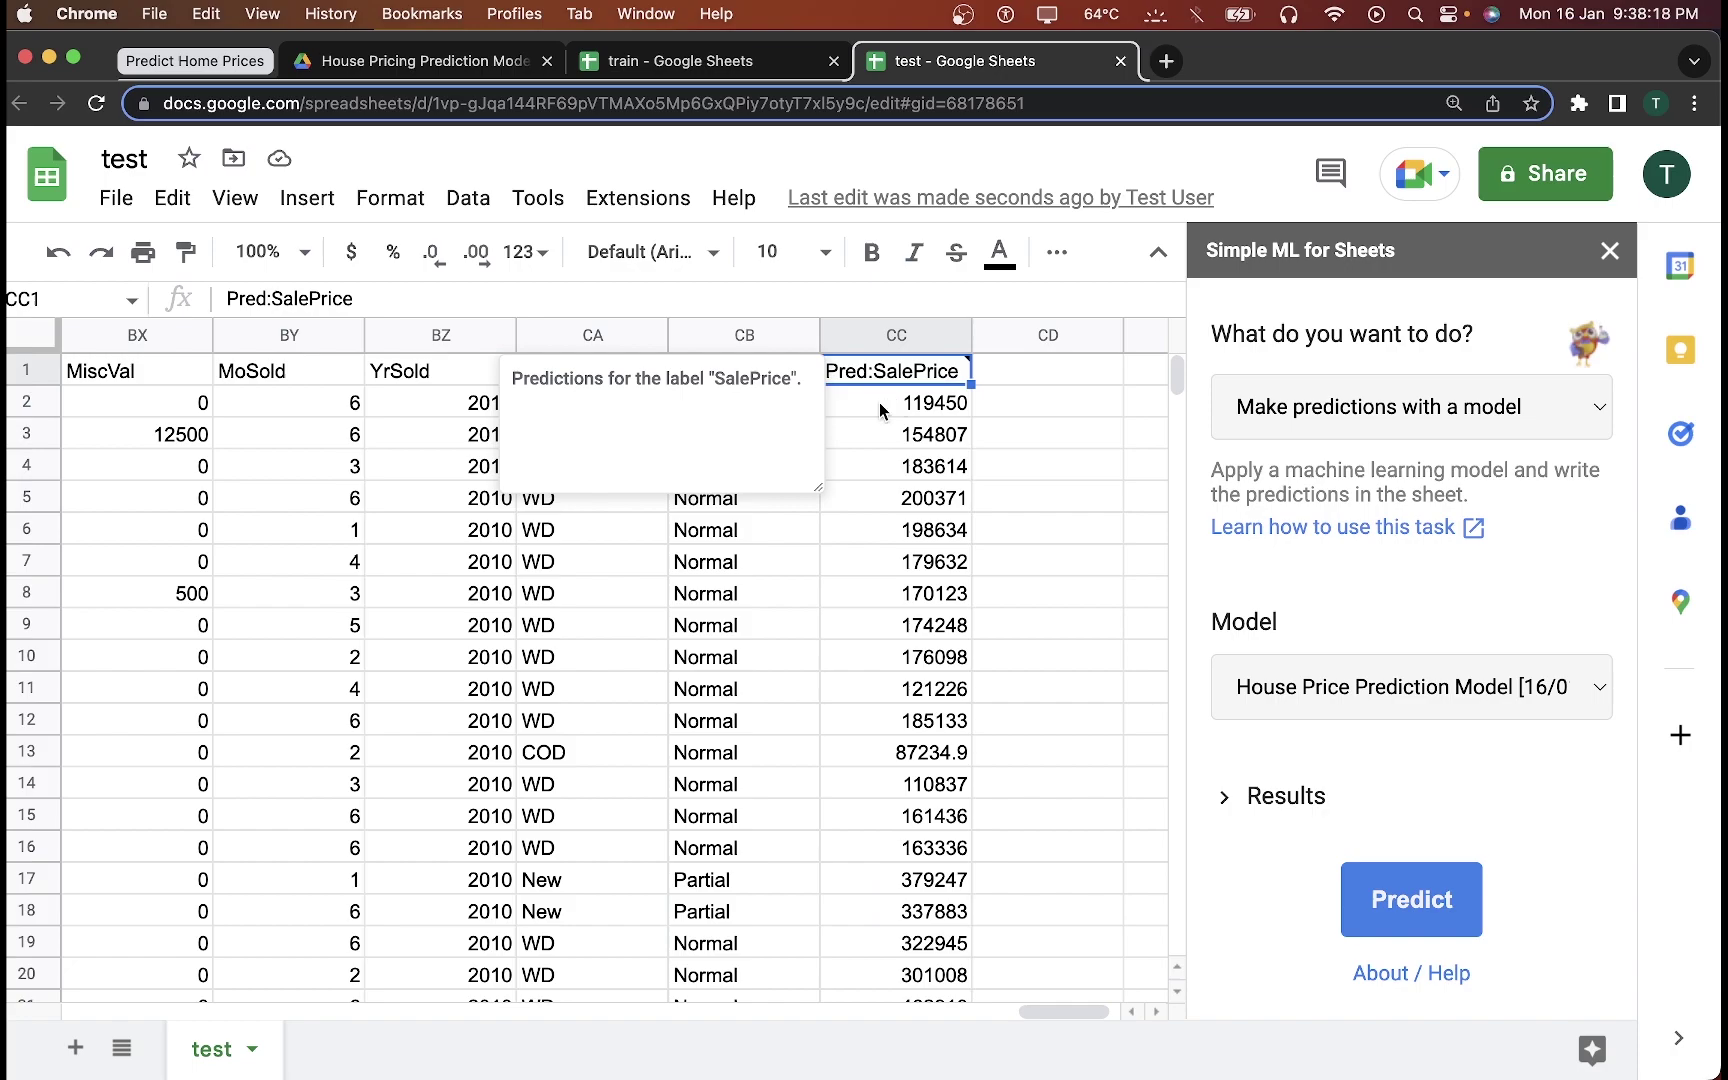
left_click(884, 410)
left_click_drag(1075, 1012, 1105, 965)
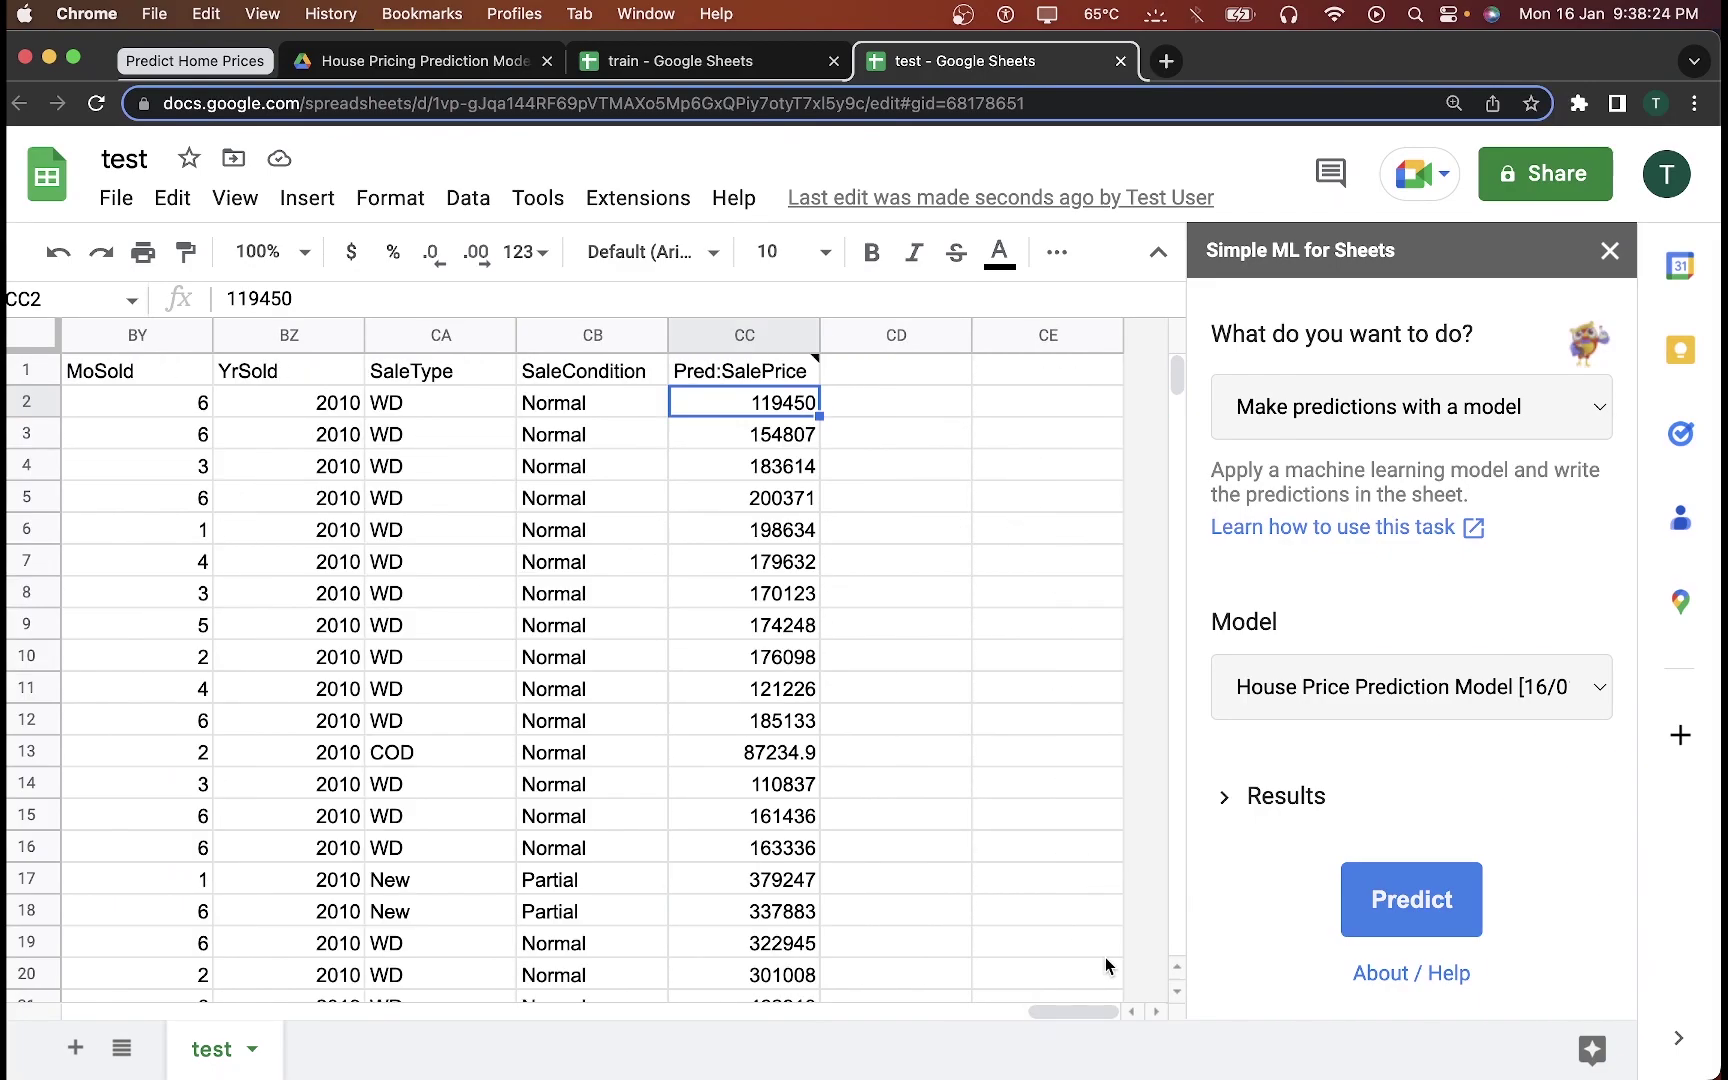
left_click_drag(1178, 375, 1461, 334)
left_click(1484, 333)
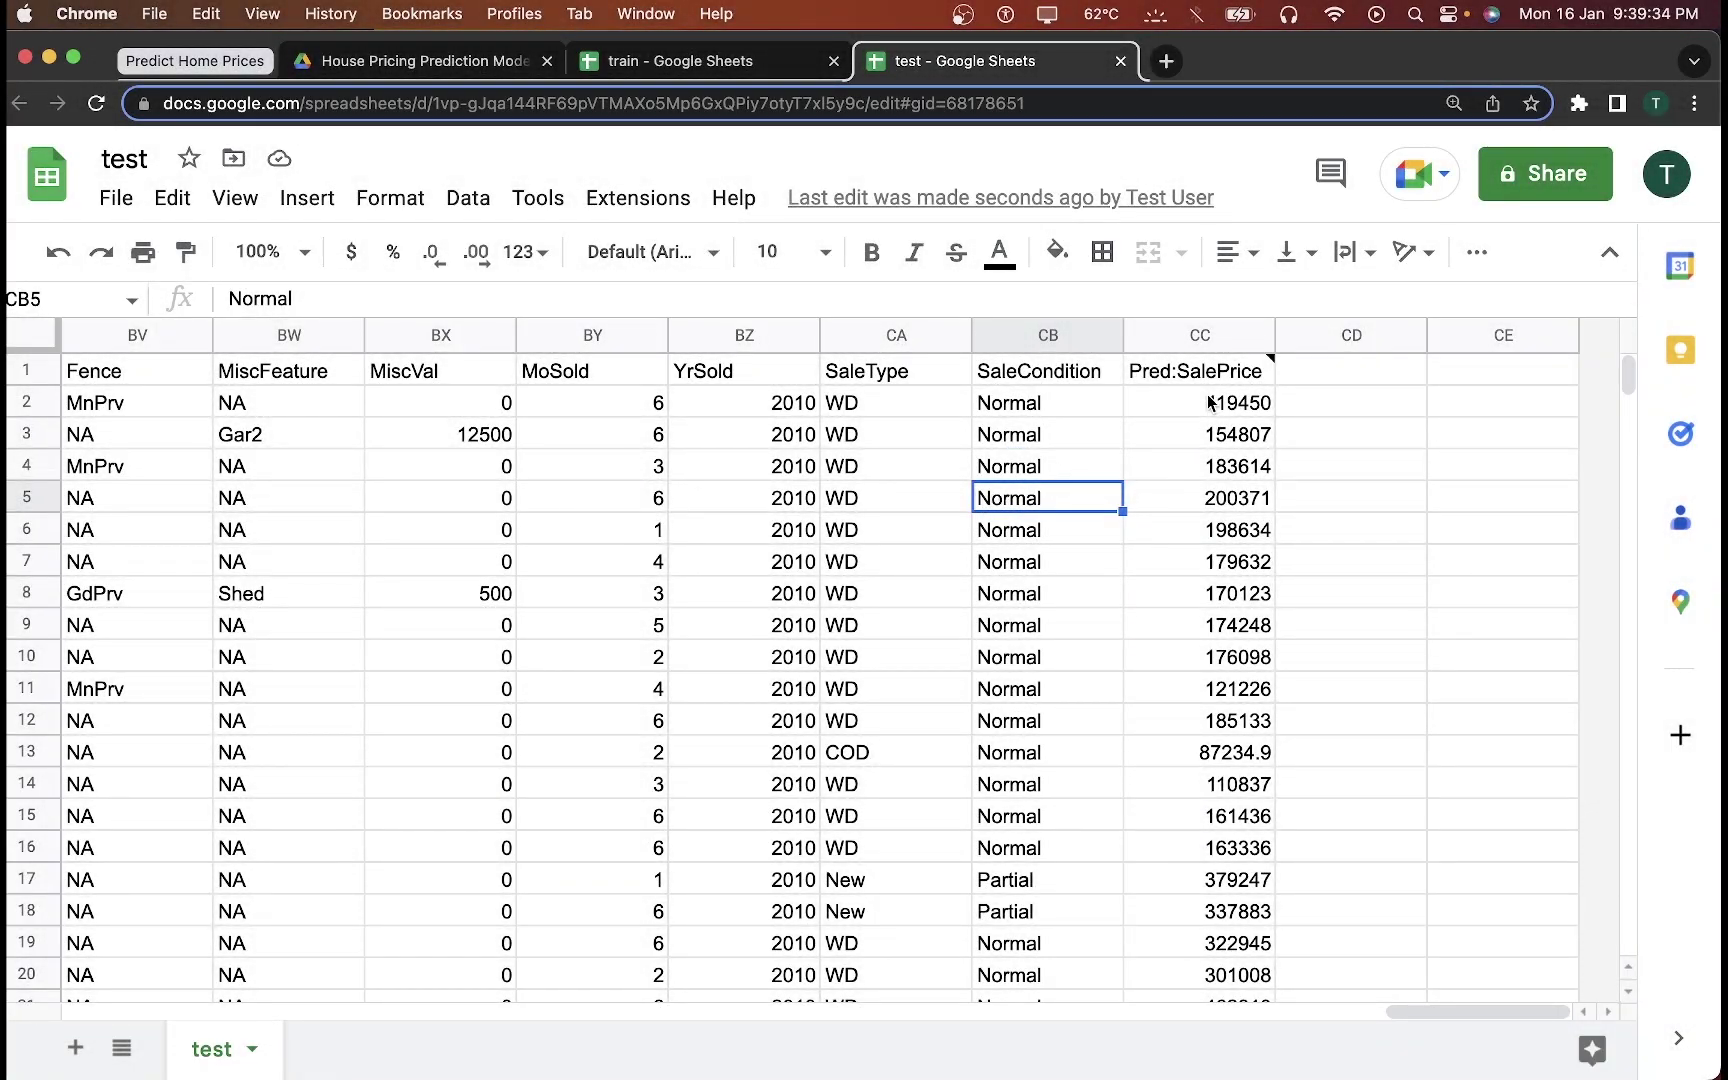
mouse_move(1199, 378)
left_click(1208, 561)
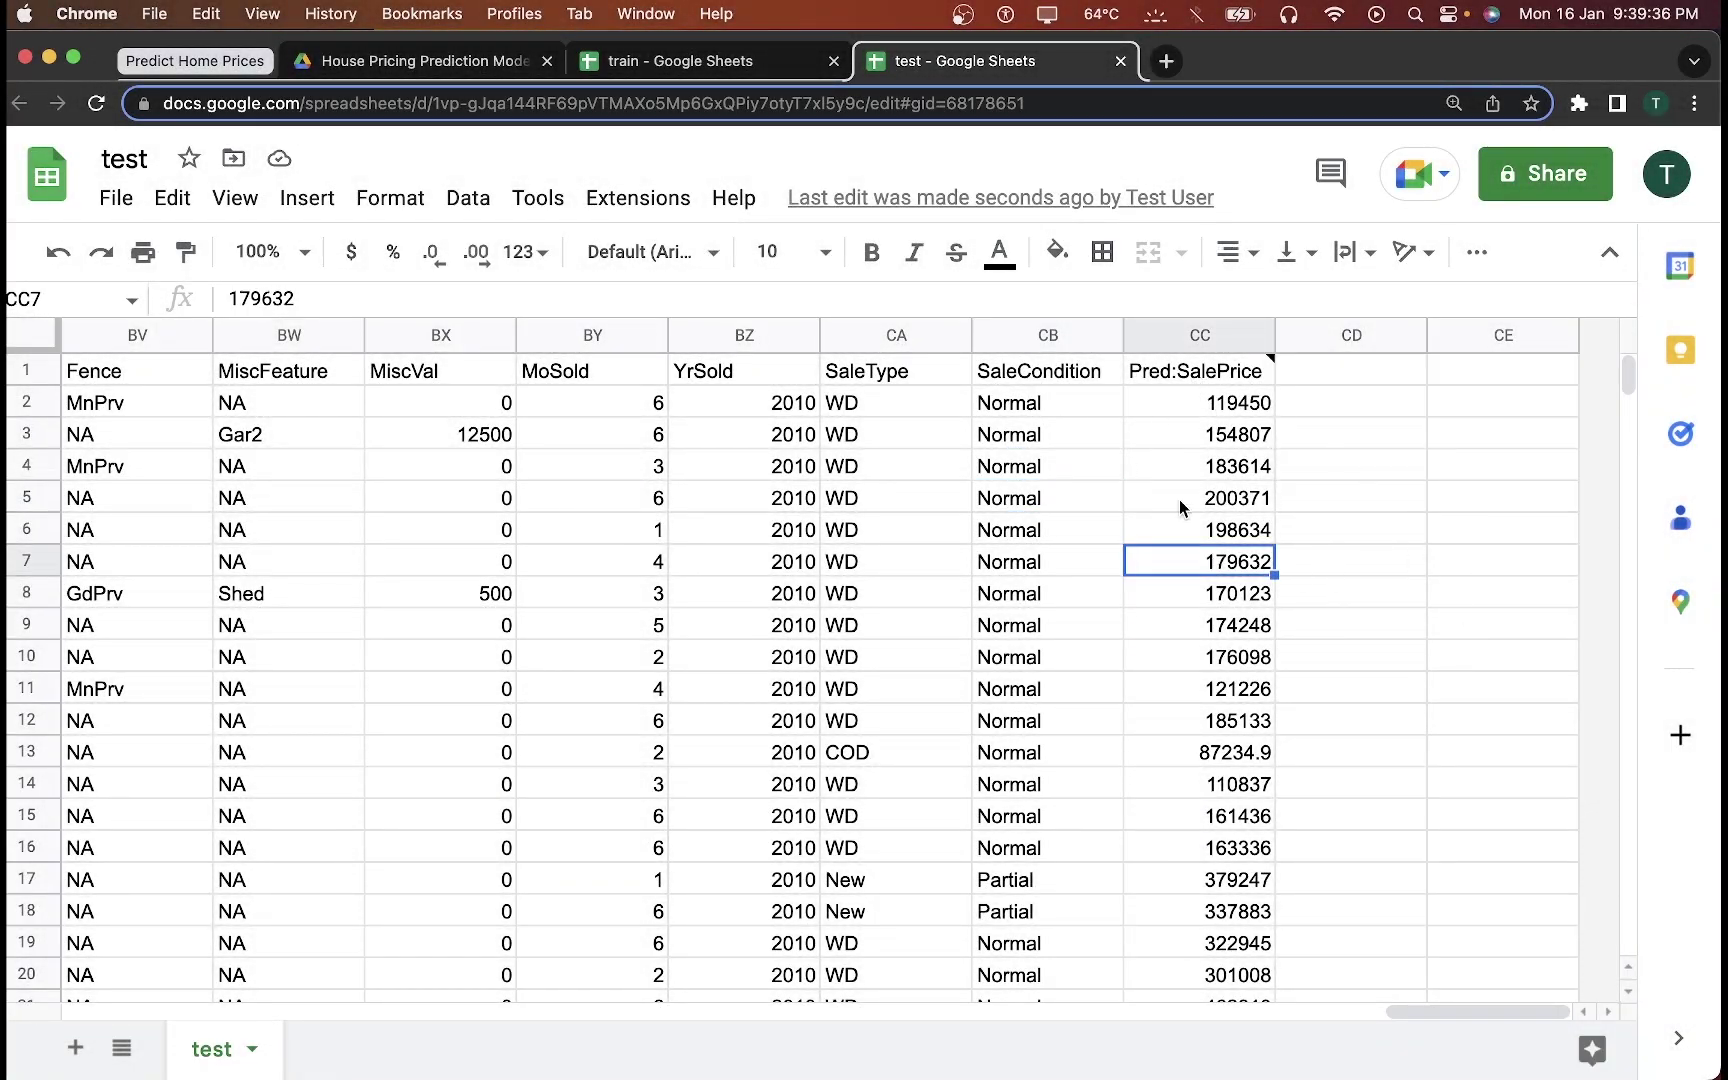
left_click(643, 69)
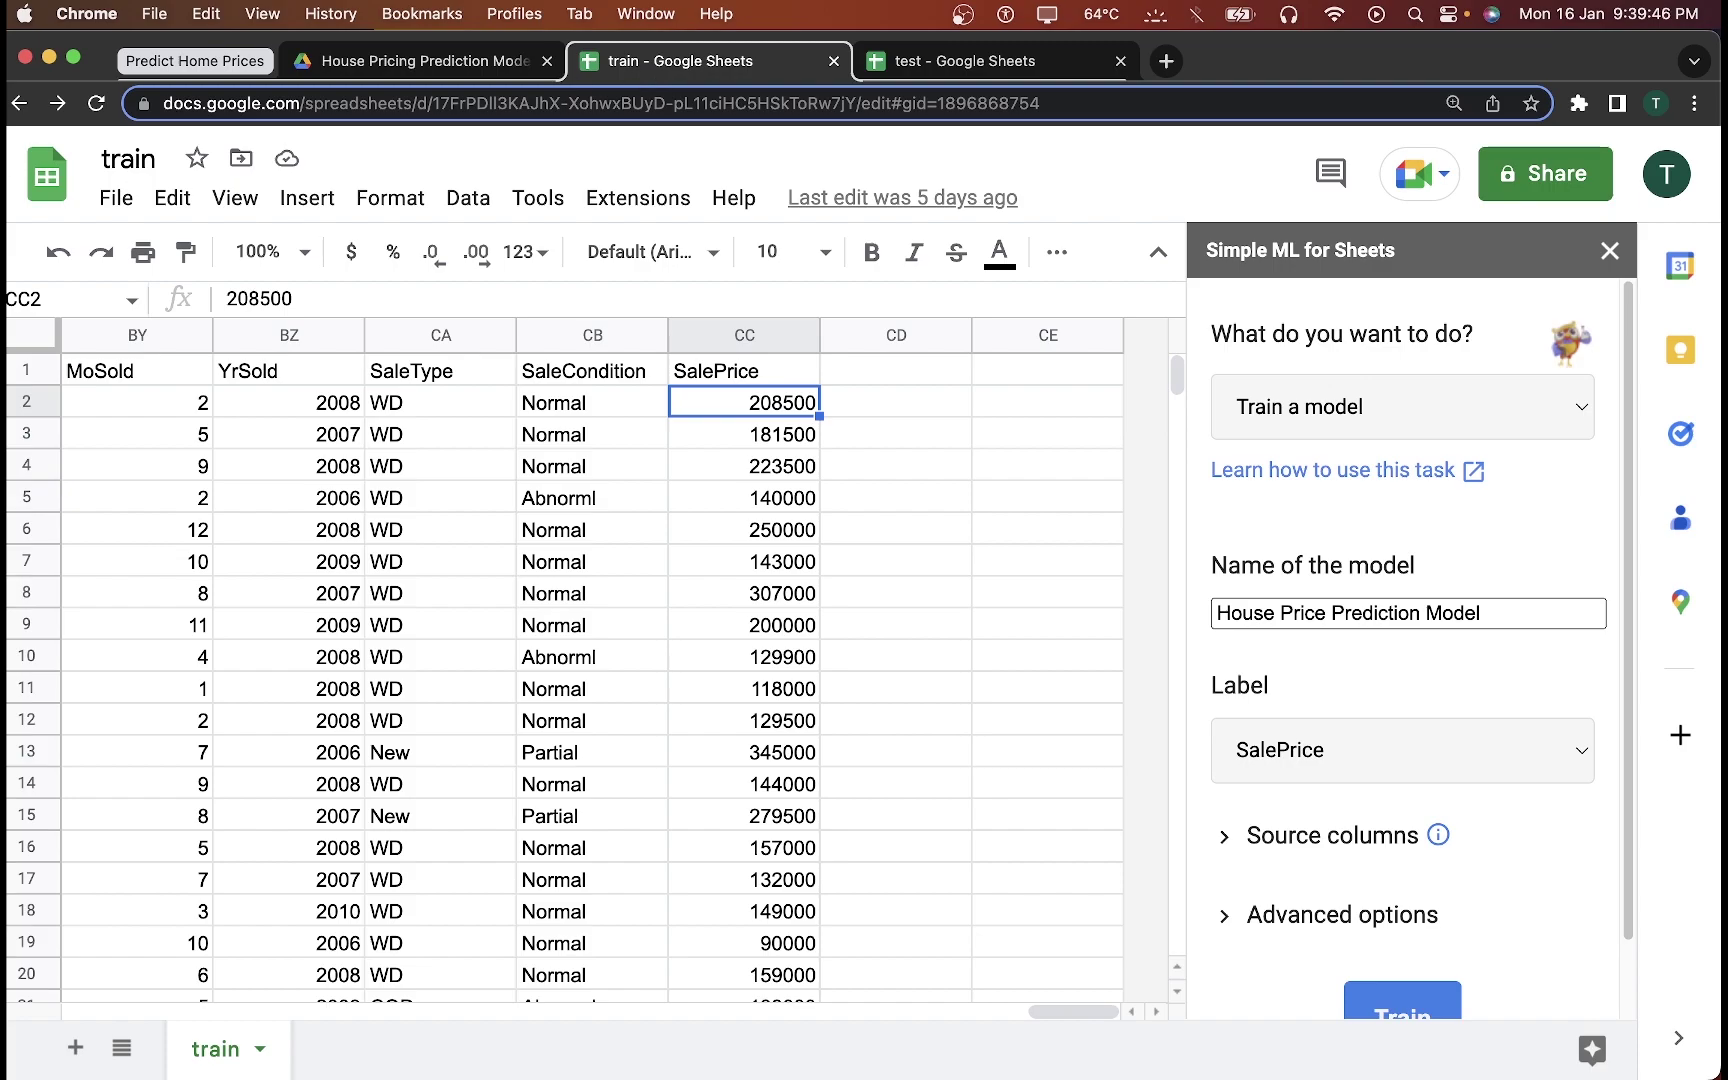
Step: Choose Evaluate a model with House Price Prediction Model selected and run the evaluation
left_click(1415, 388)
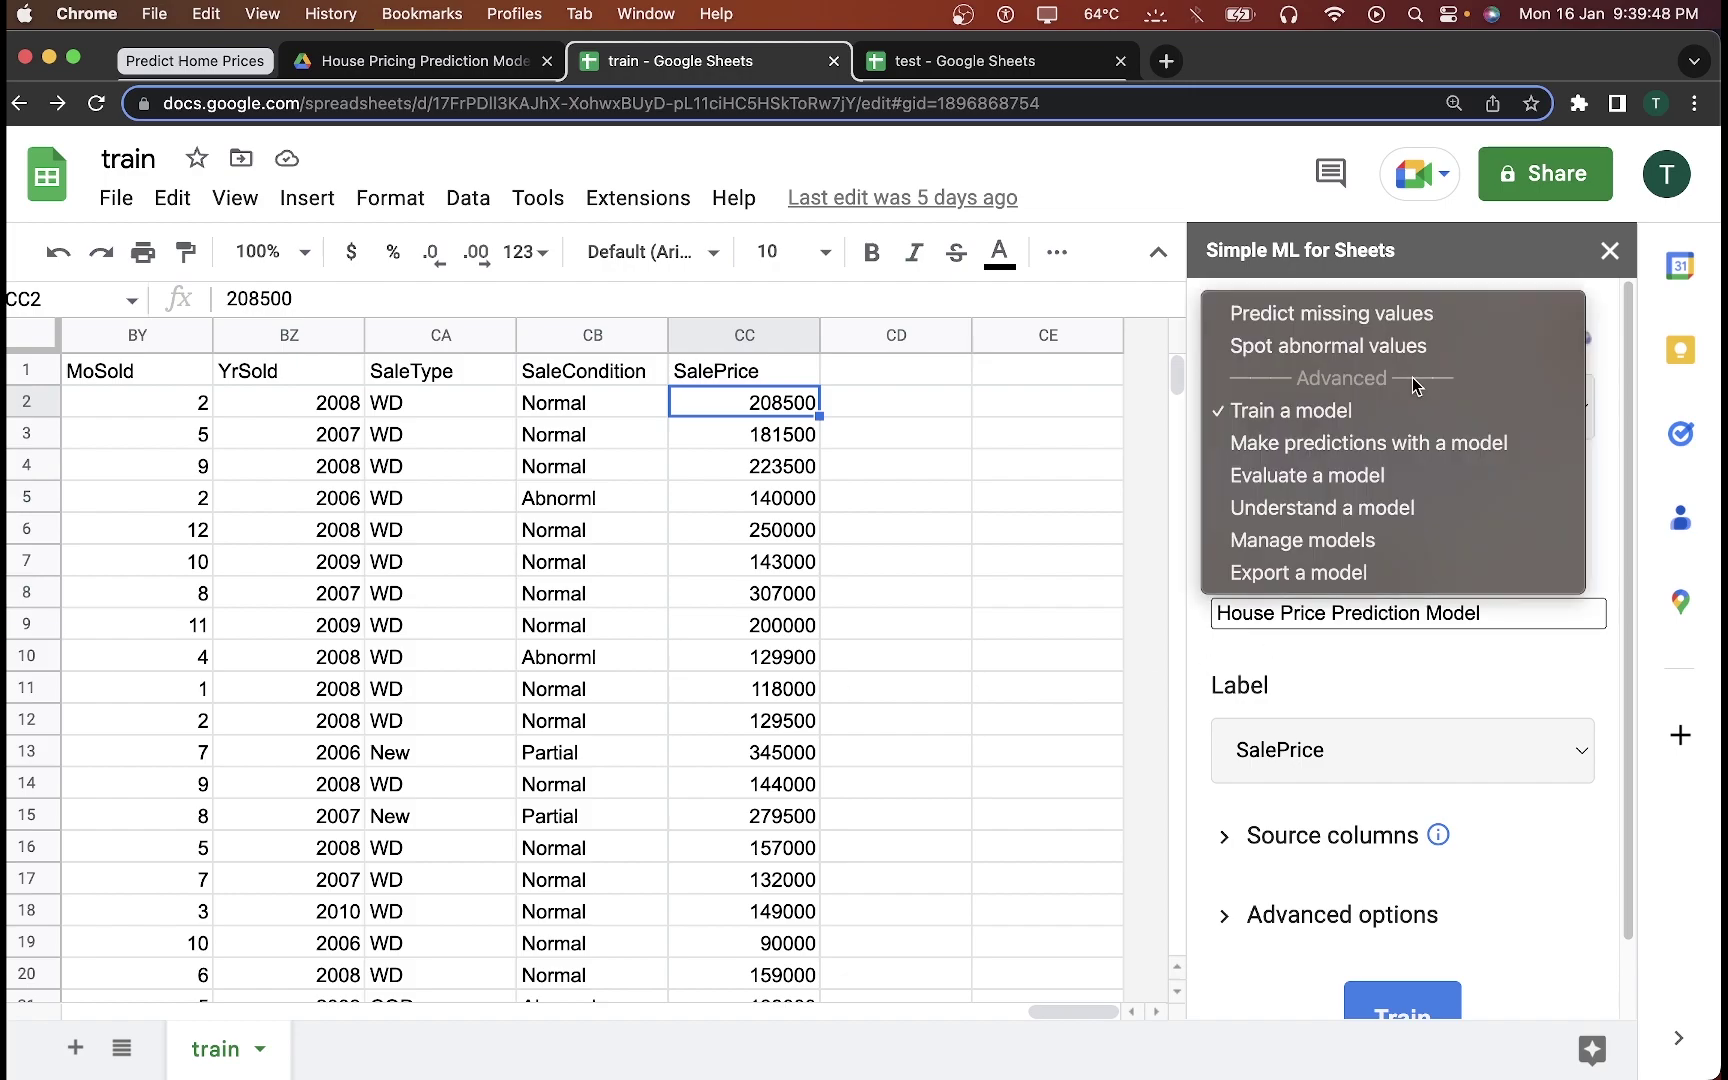
left_click(1317, 475)
left_click(1427, 642)
left_click(1427, 629)
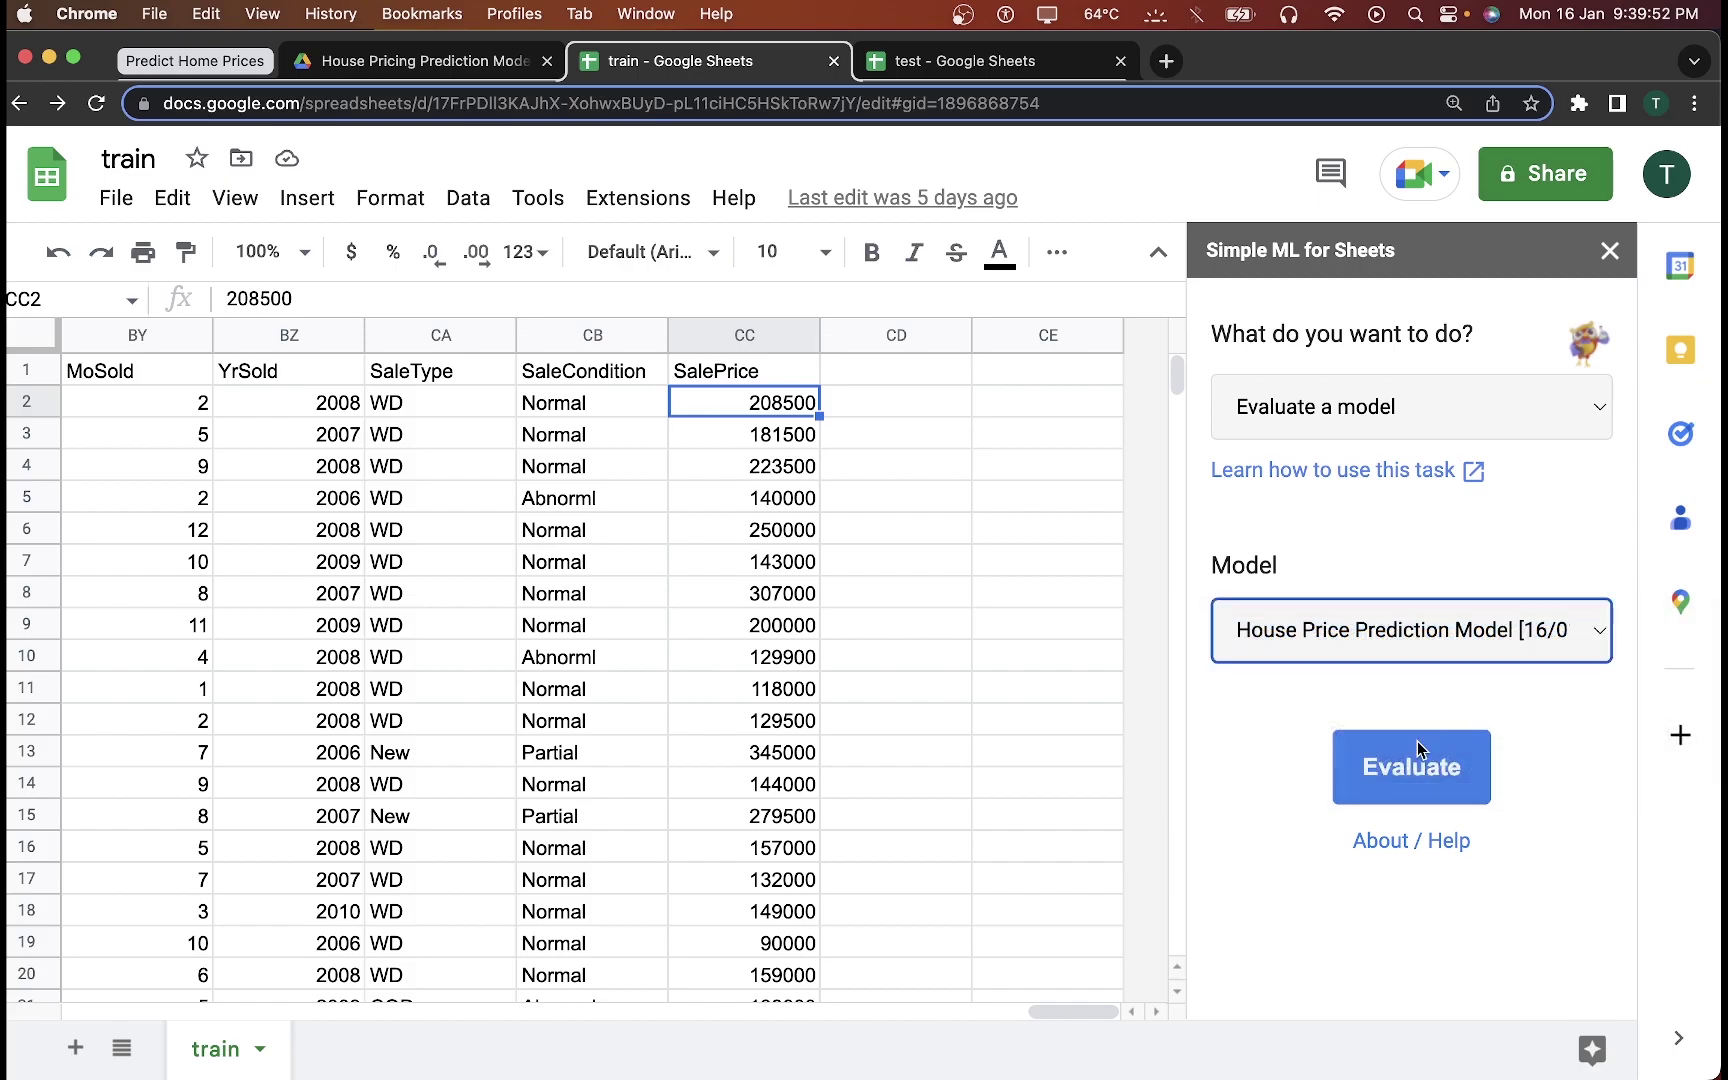
left_click(1417, 764)
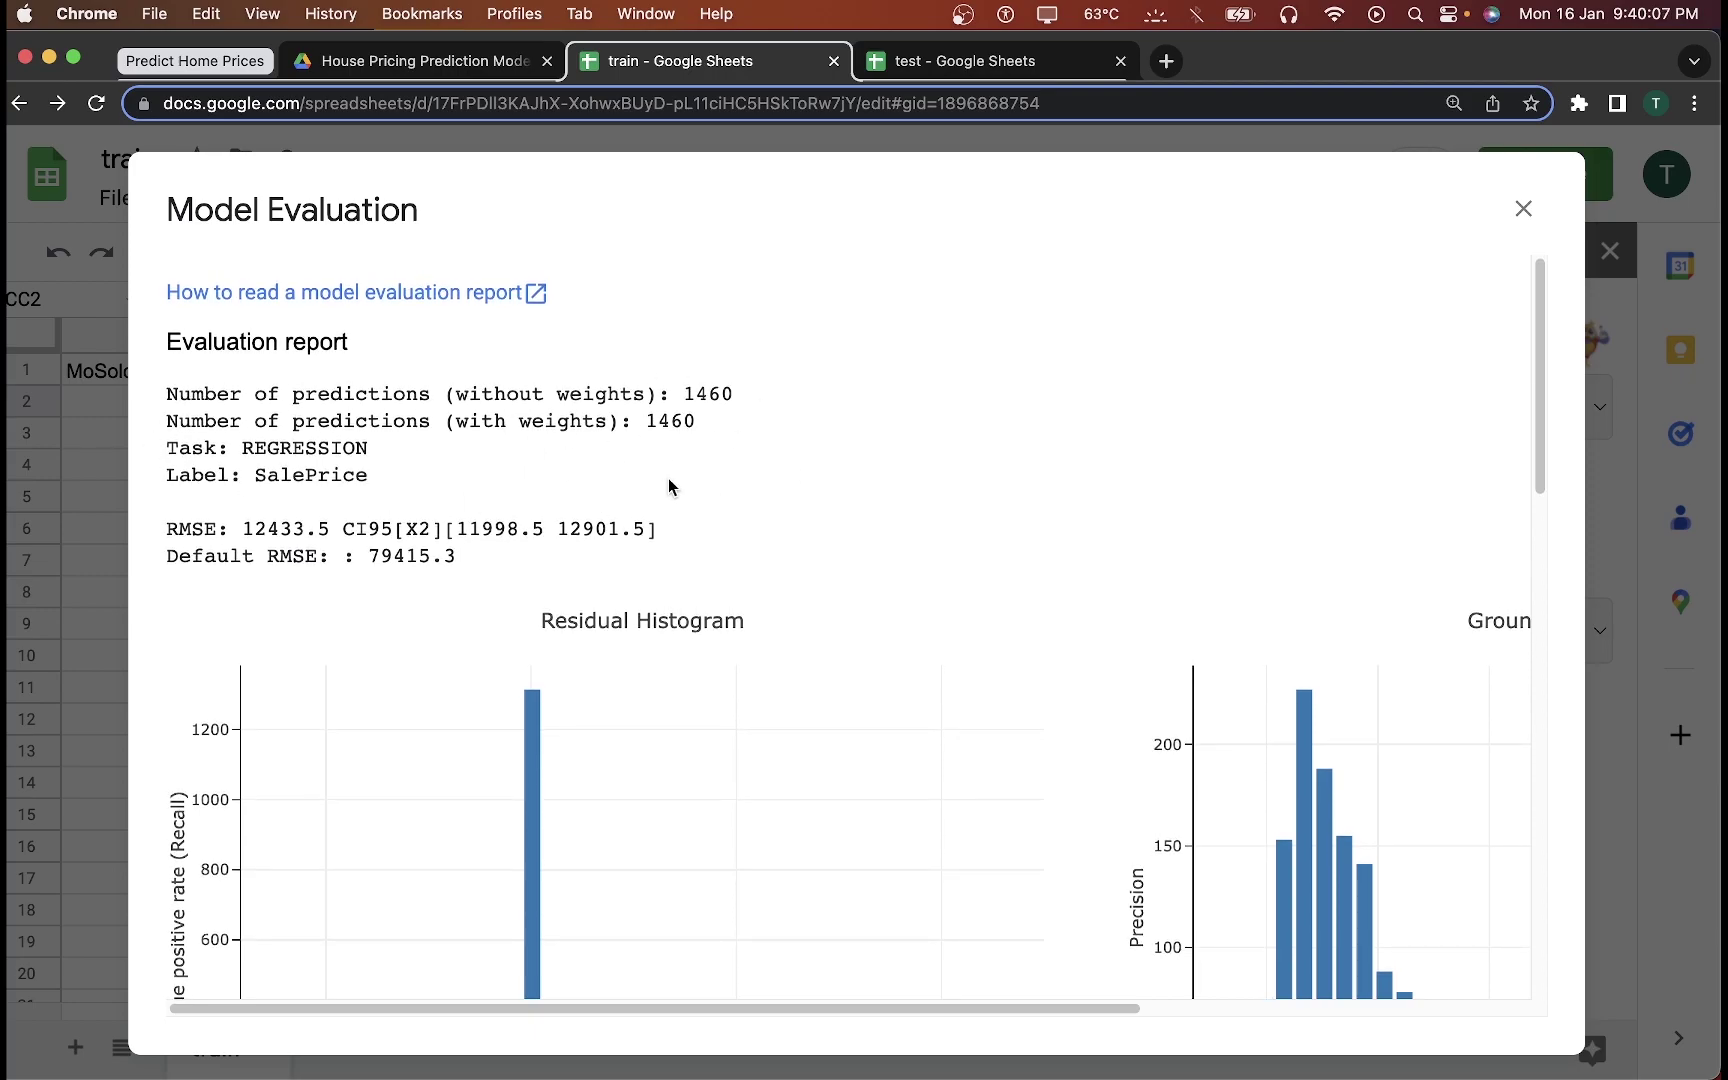
Step: Highlight the report's 1460 predictions, REGRESSION task, SalePrice label and default RMSE 79415.3
scroll(316, 359, "down", 1)
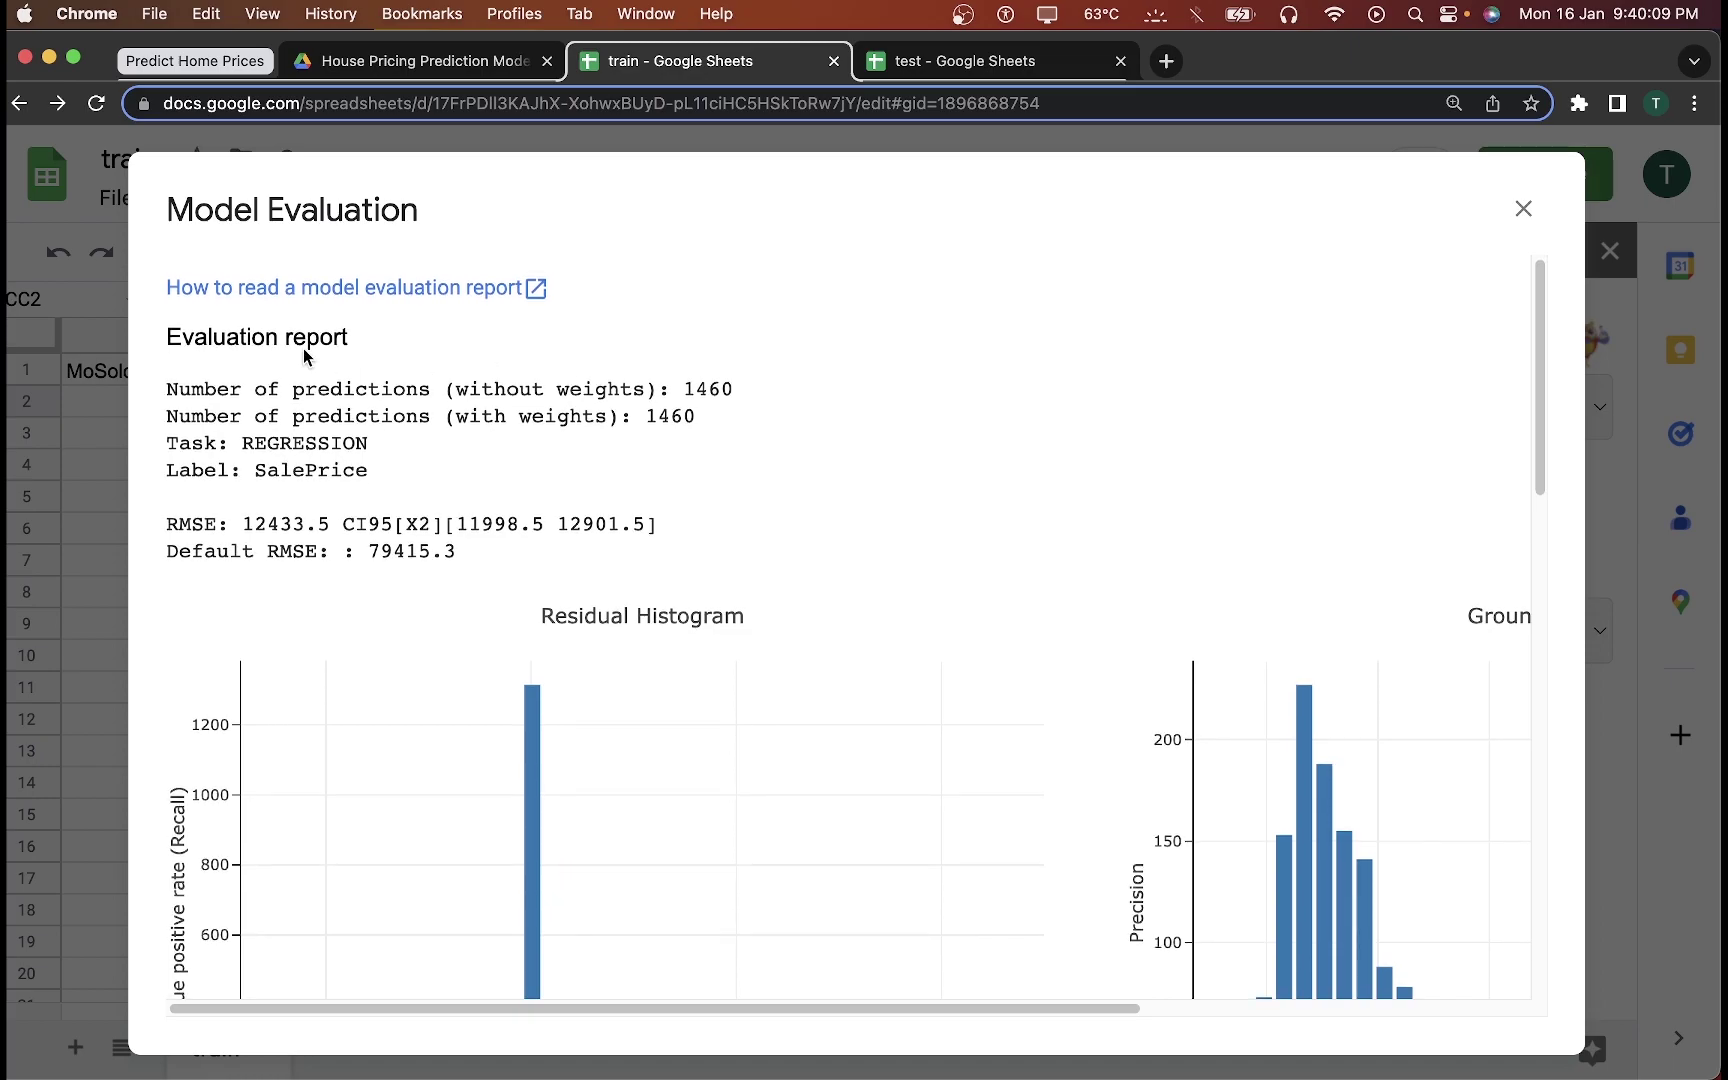
left_click_drag(330, 389, 773, 394)
left_click(713, 388)
left_click(776, 396)
double_click(677, 417)
double_click(285, 443)
left_click(274, 470)
double_click(274, 470)
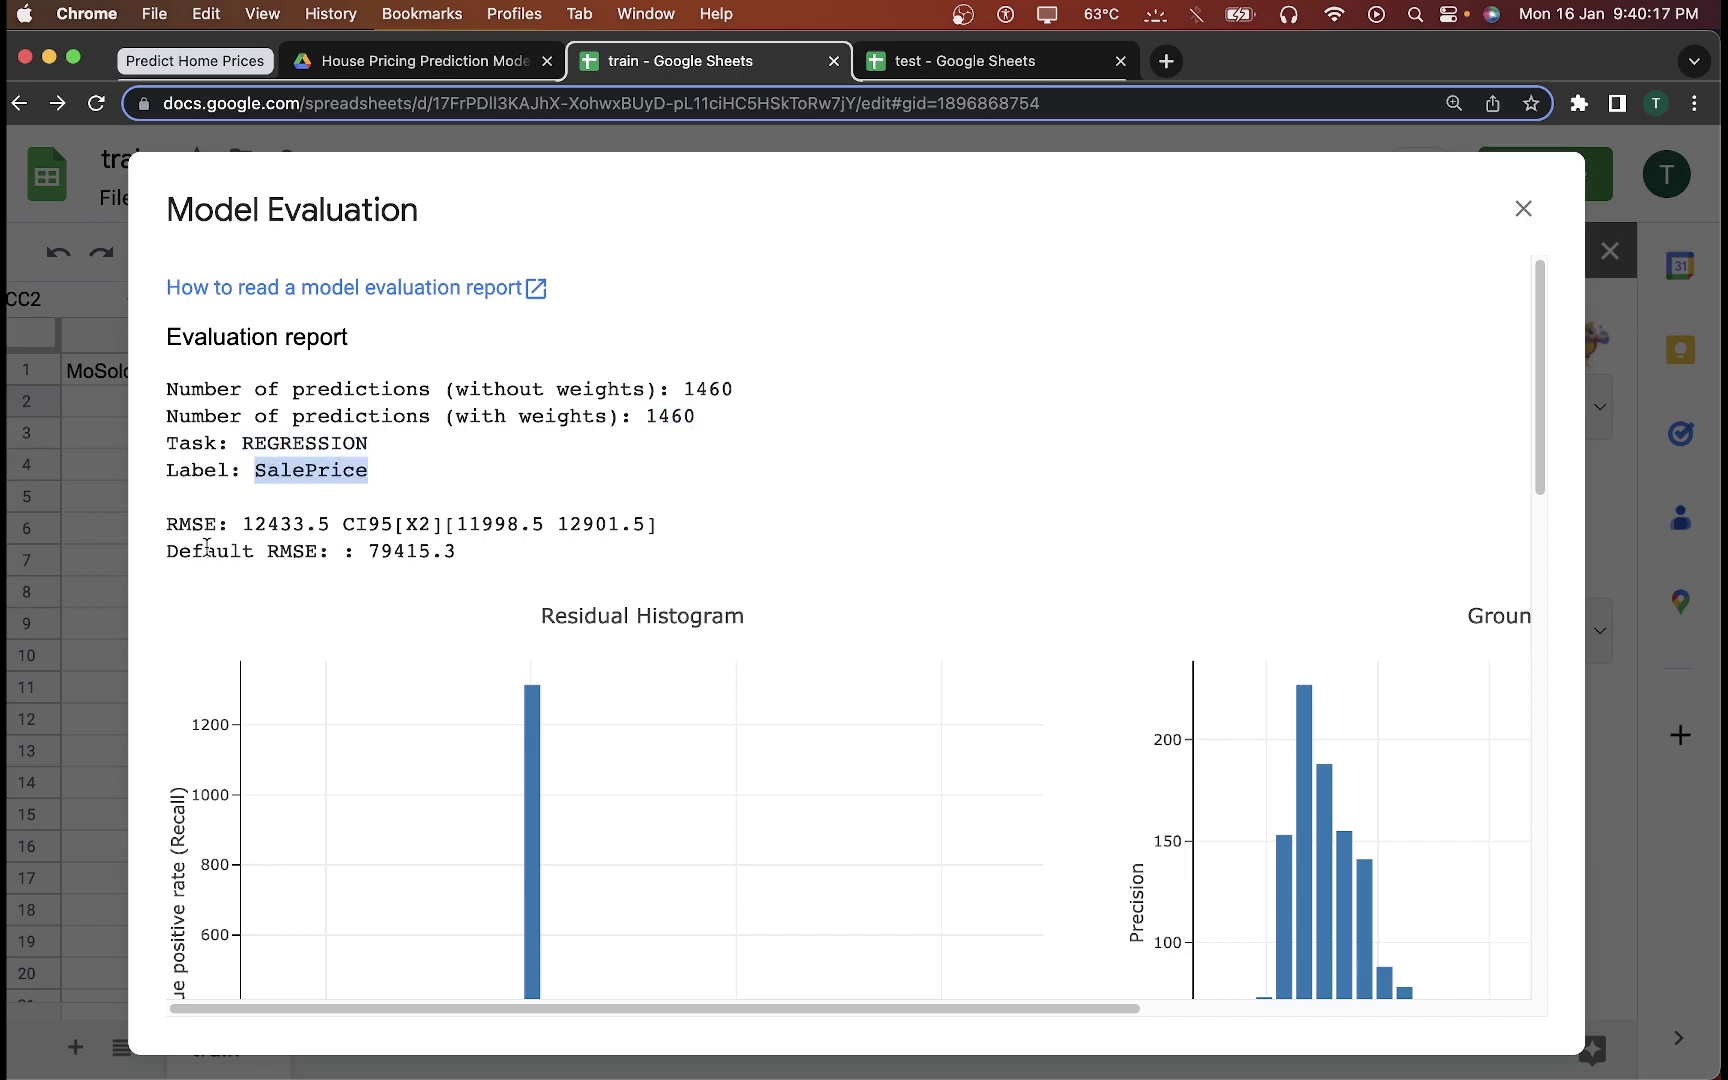
left_click_drag(167, 551, 490, 559)
left_click(490, 561)
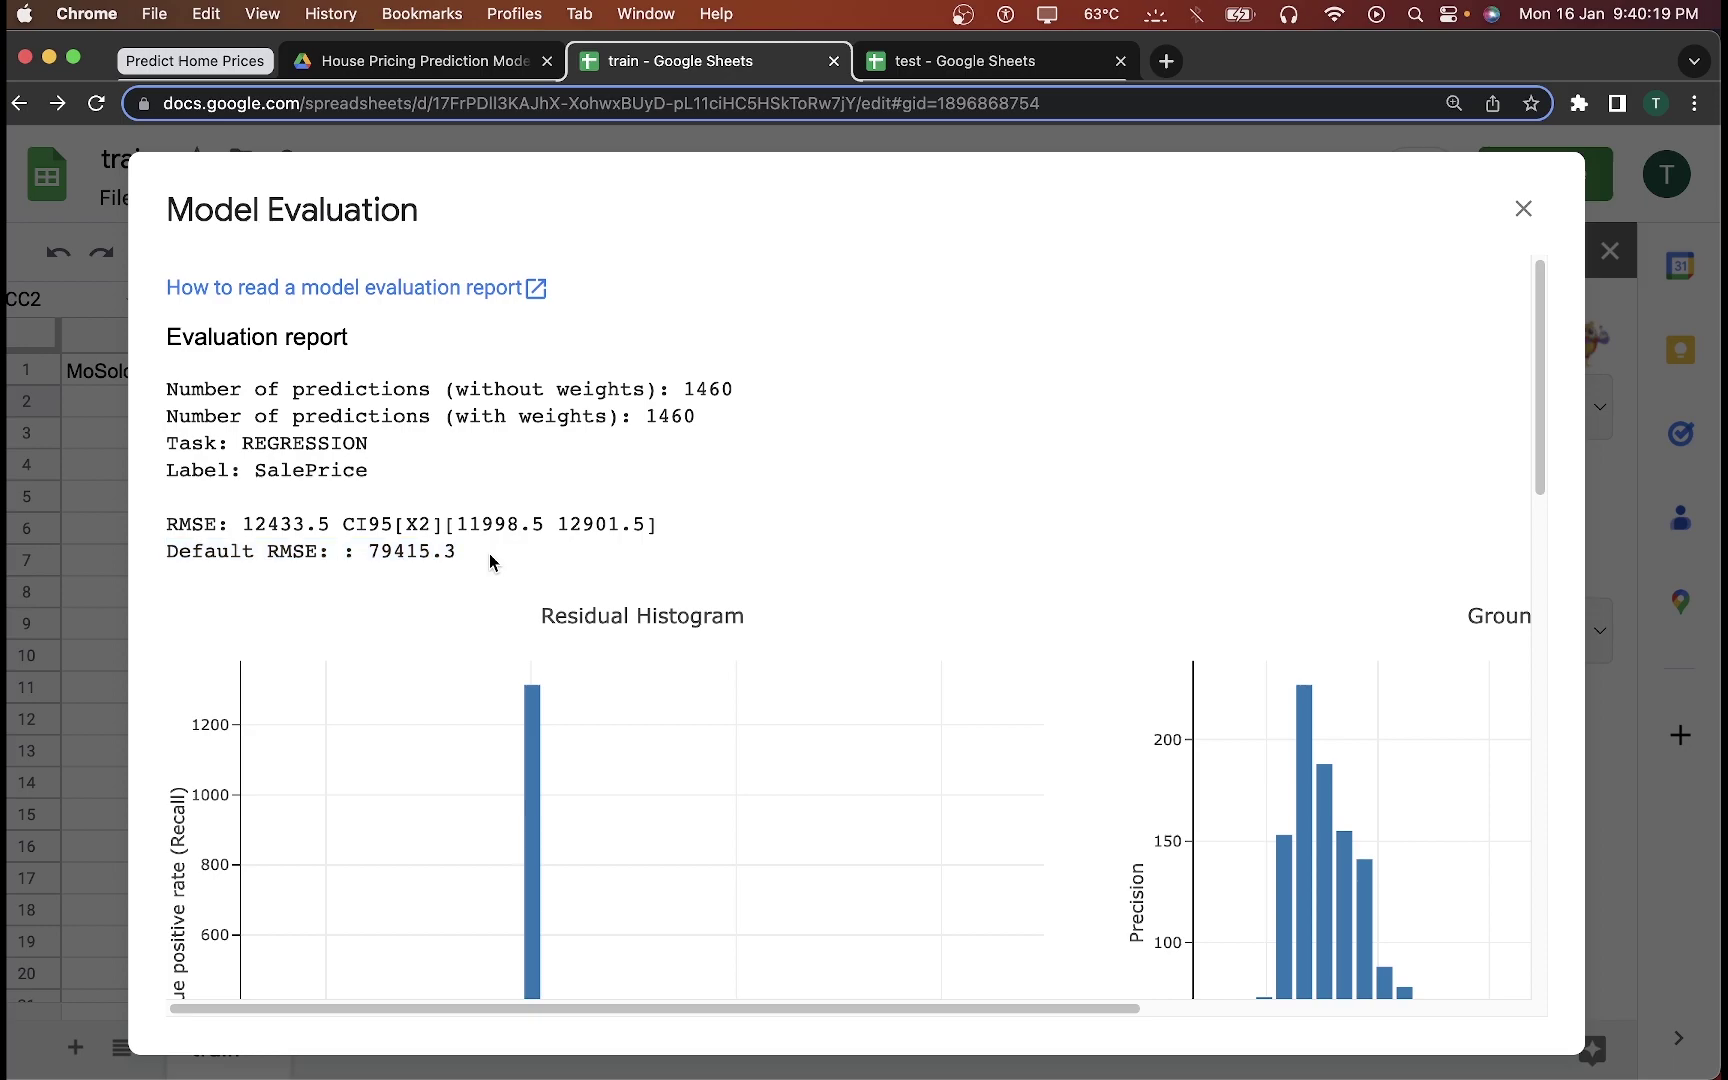
left_click_drag(363, 551, 497, 559)
left_click(497, 559)
Step: Scroll through the evaluation report's residual and ground-truth charts
left_click_drag(166, 524, 330, 524)
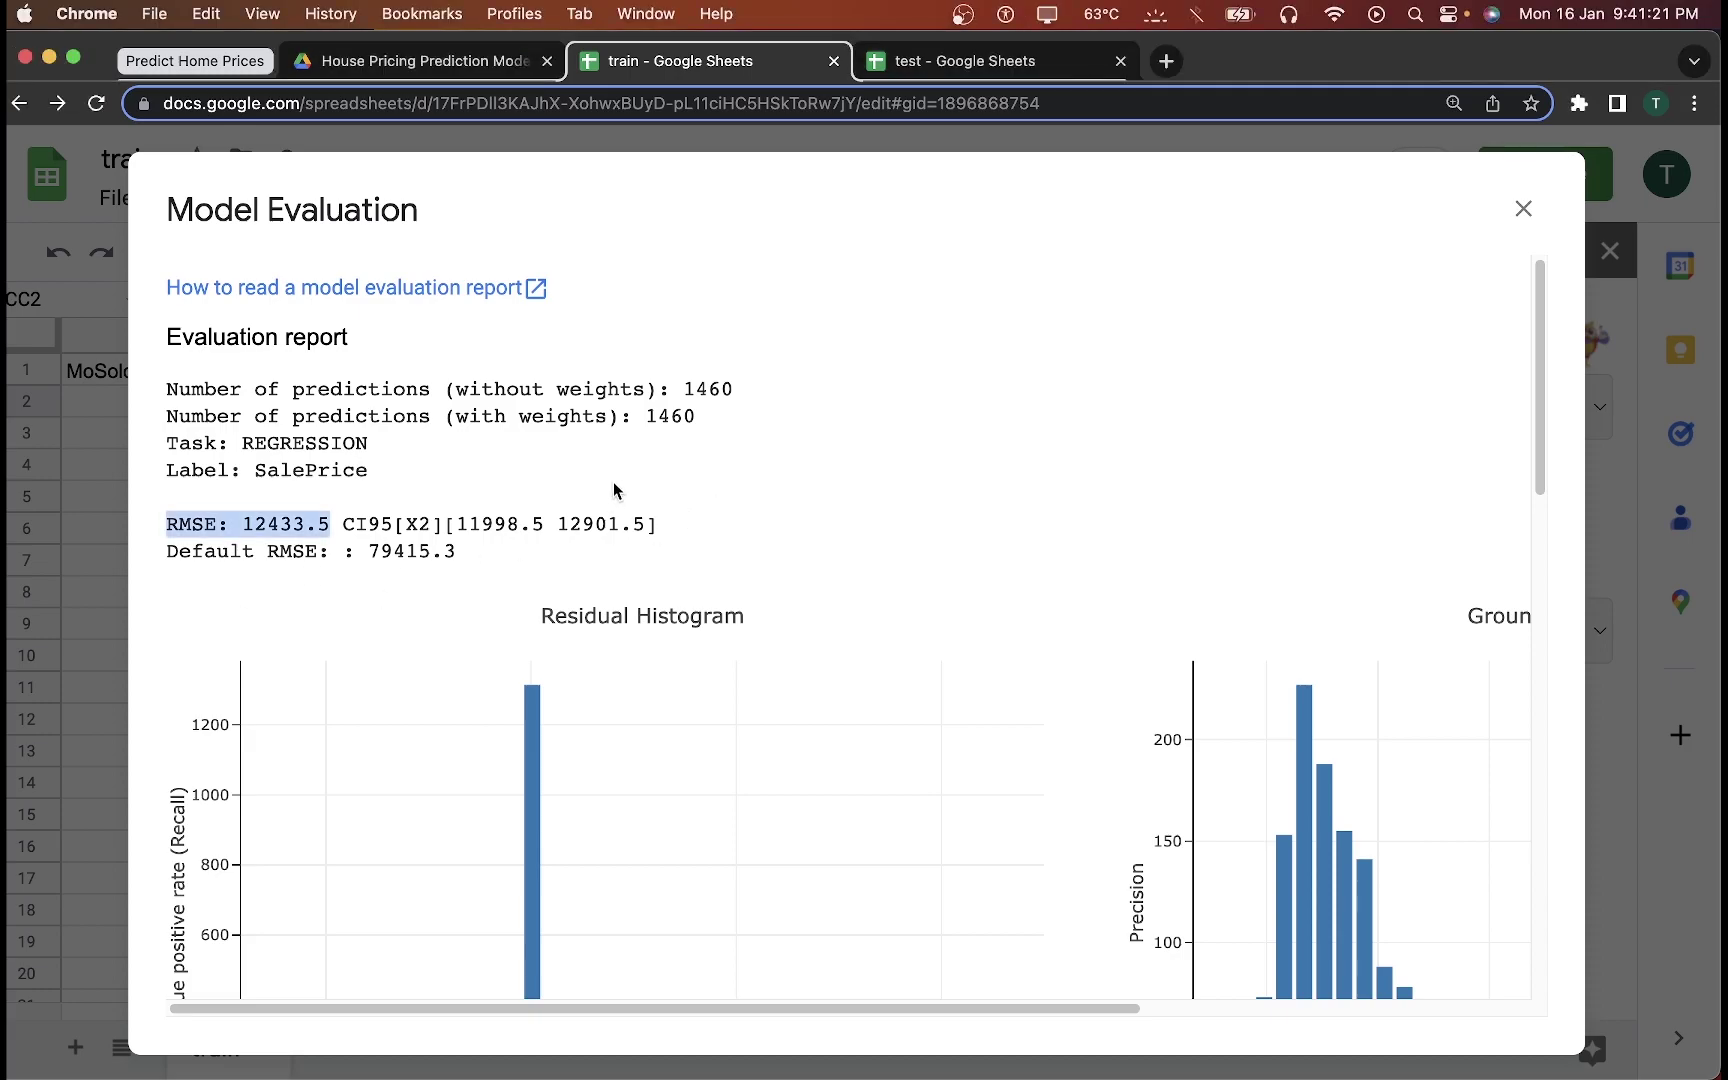
scroll(614, 490, "down", 3)
scroll(614, 490, "down", 15)
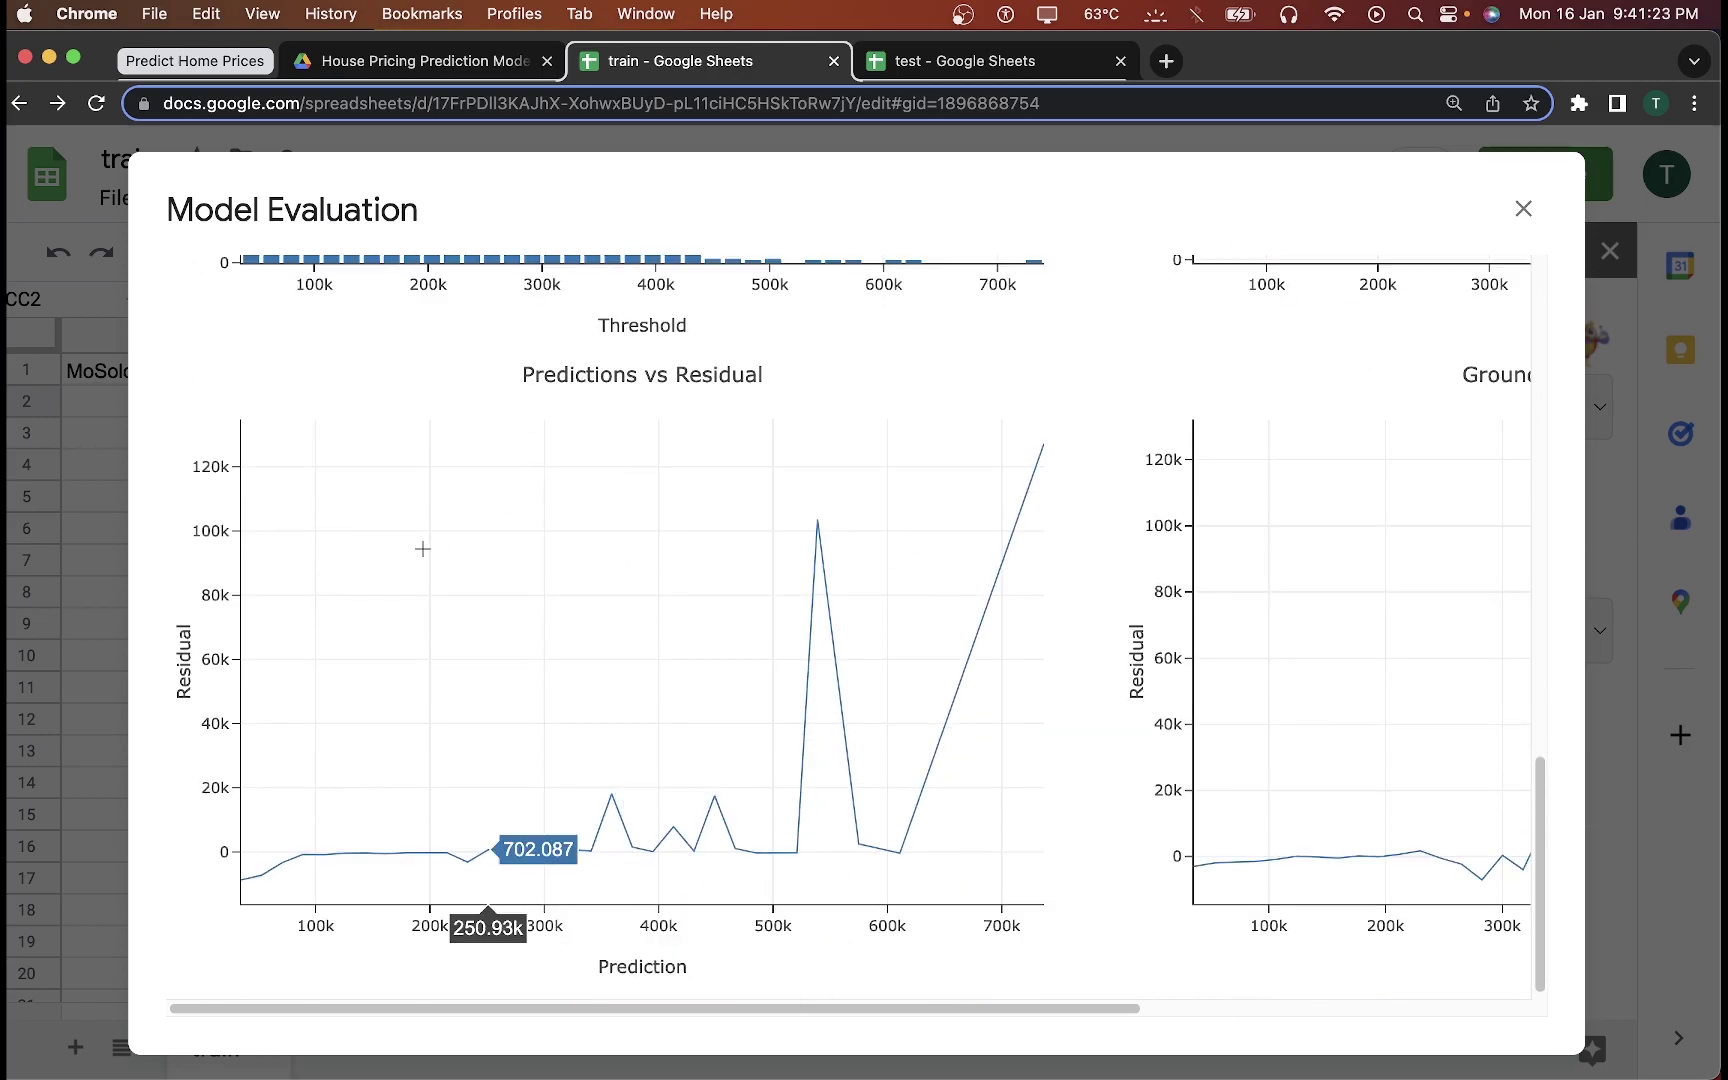
left_click_drag(918, 1008, 1358, 1012)
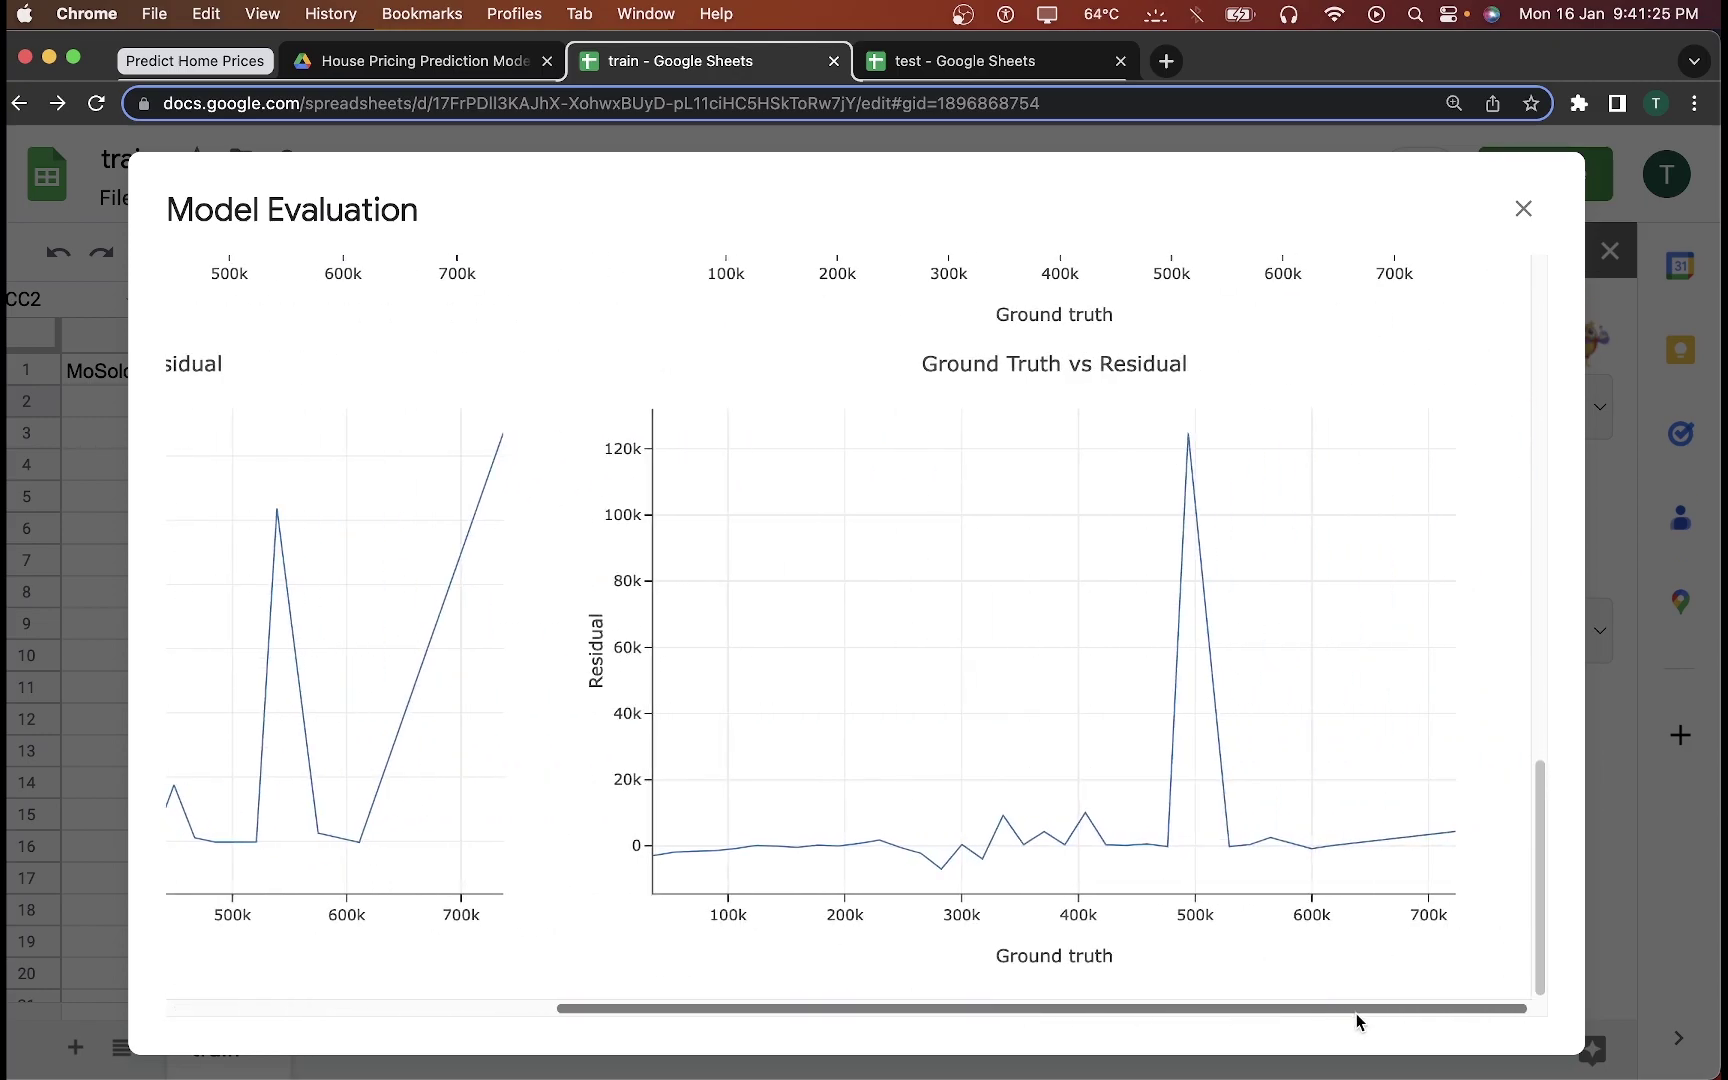
scroll(1198, 513, "up", 20)
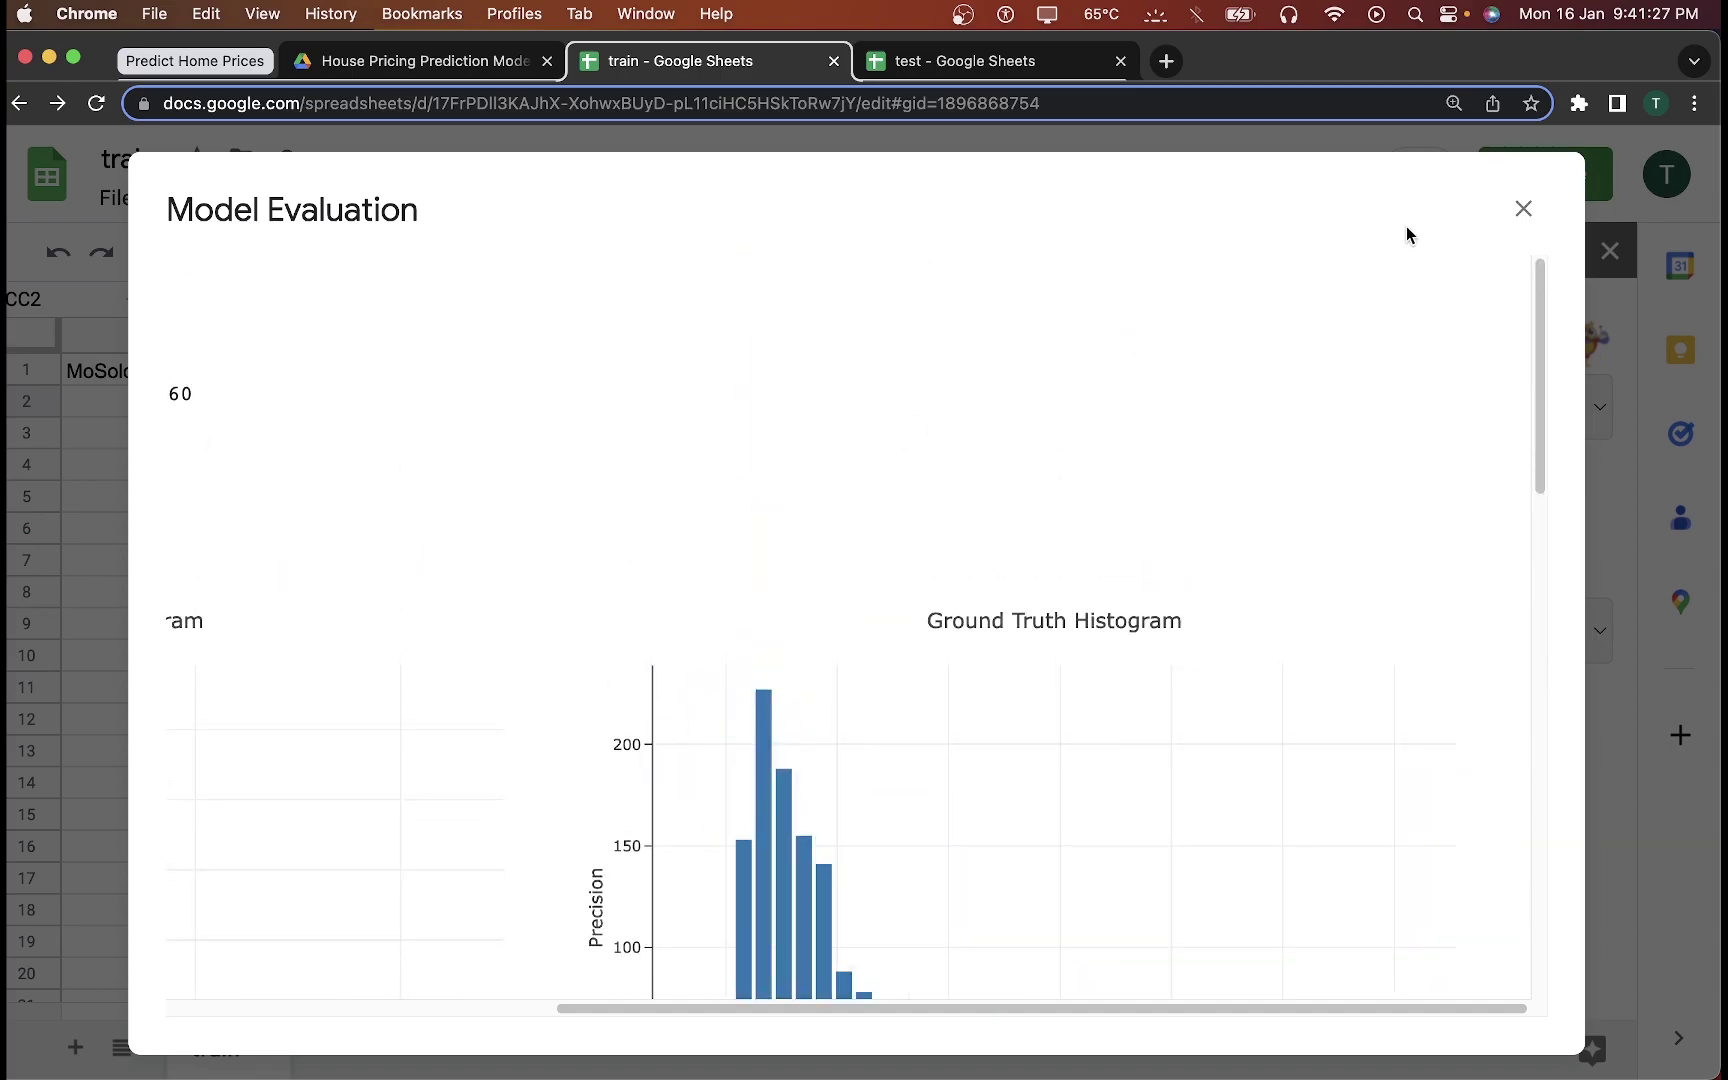
Step: Close the evaluation report and run Understand a model on House Price Prediction Model with sheet data
left_click(1522, 210)
left_click(1370, 402)
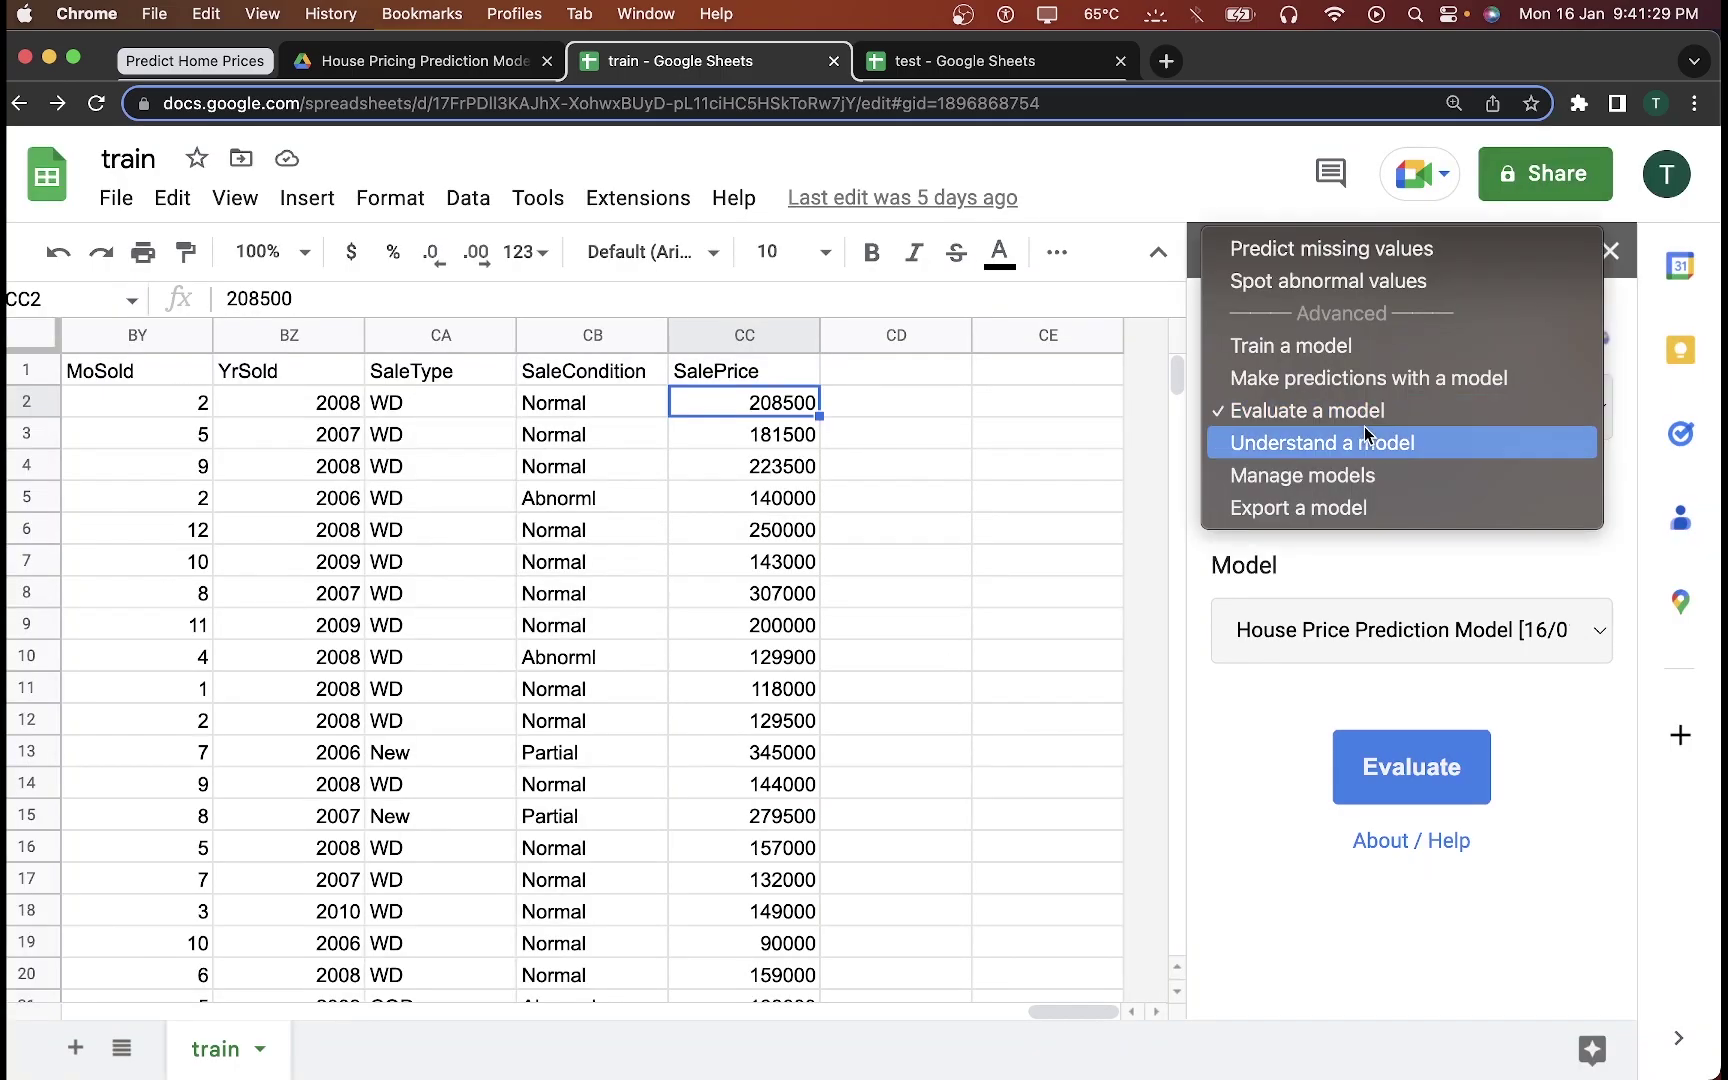
left_click(1364, 440)
scroll(1365, 445, "down", 2)
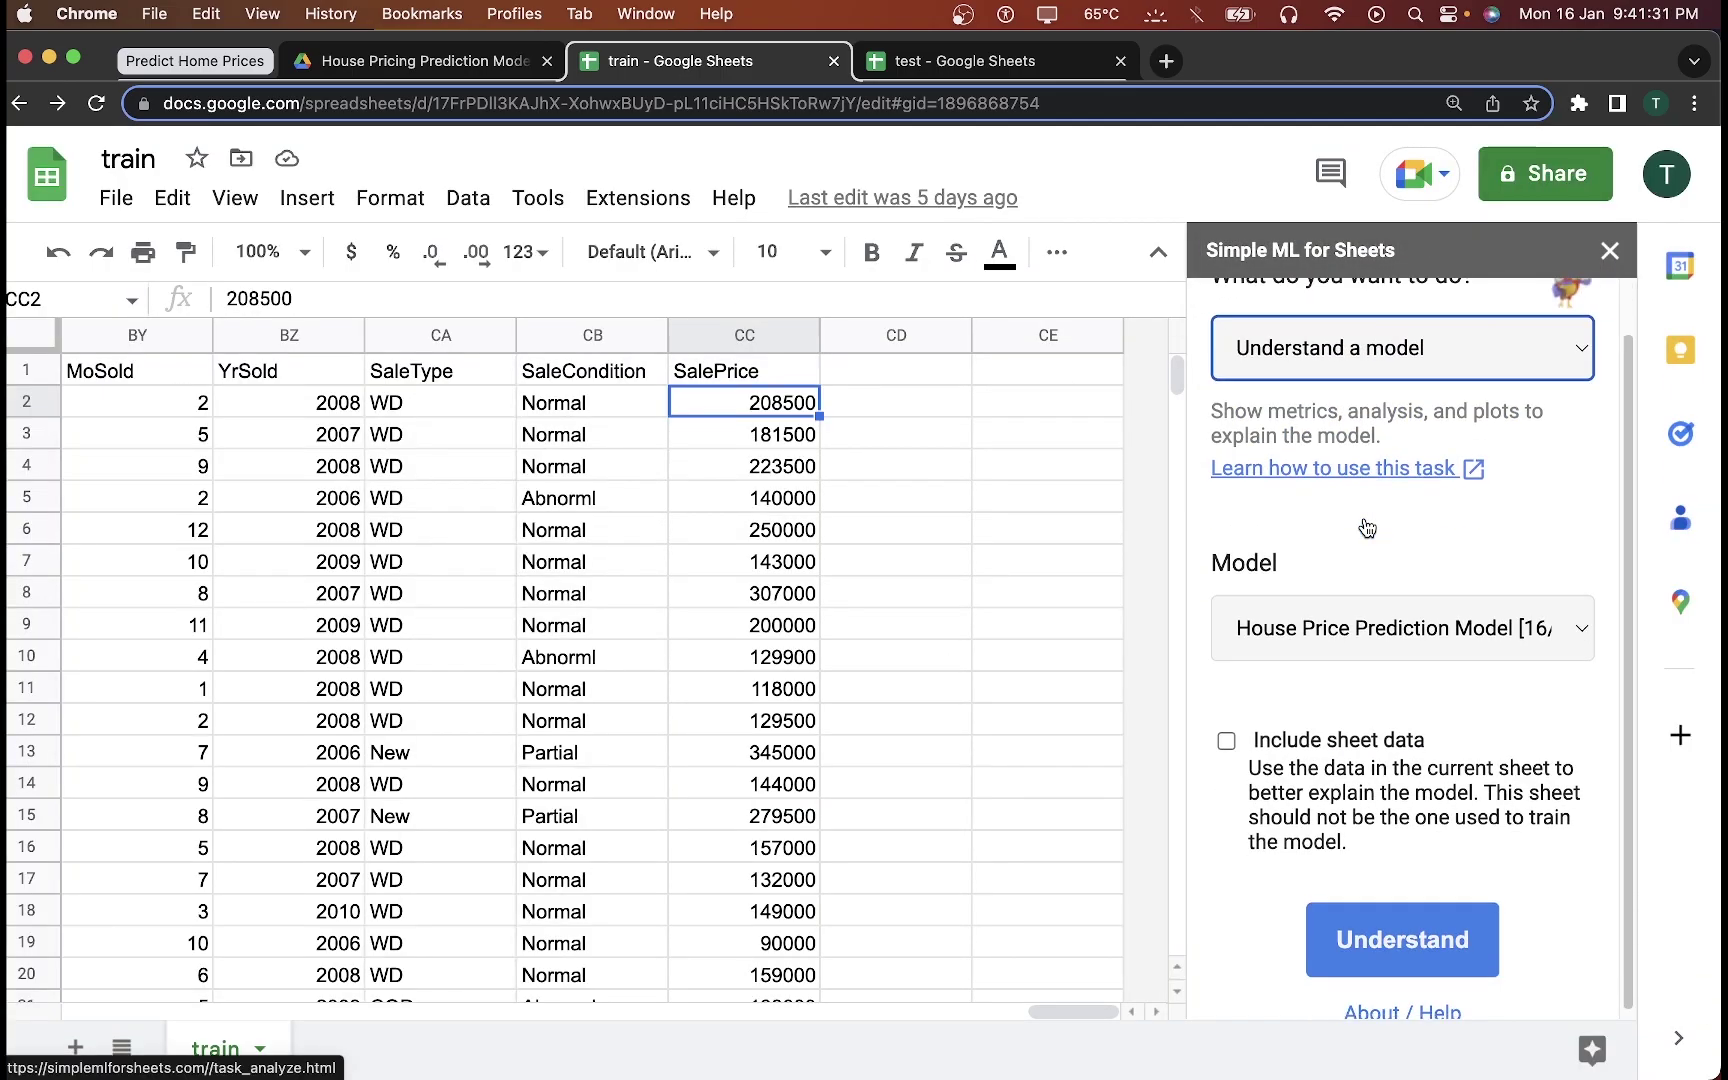
left_click(1335, 622)
left_click(1333, 627)
left_click(1226, 734)
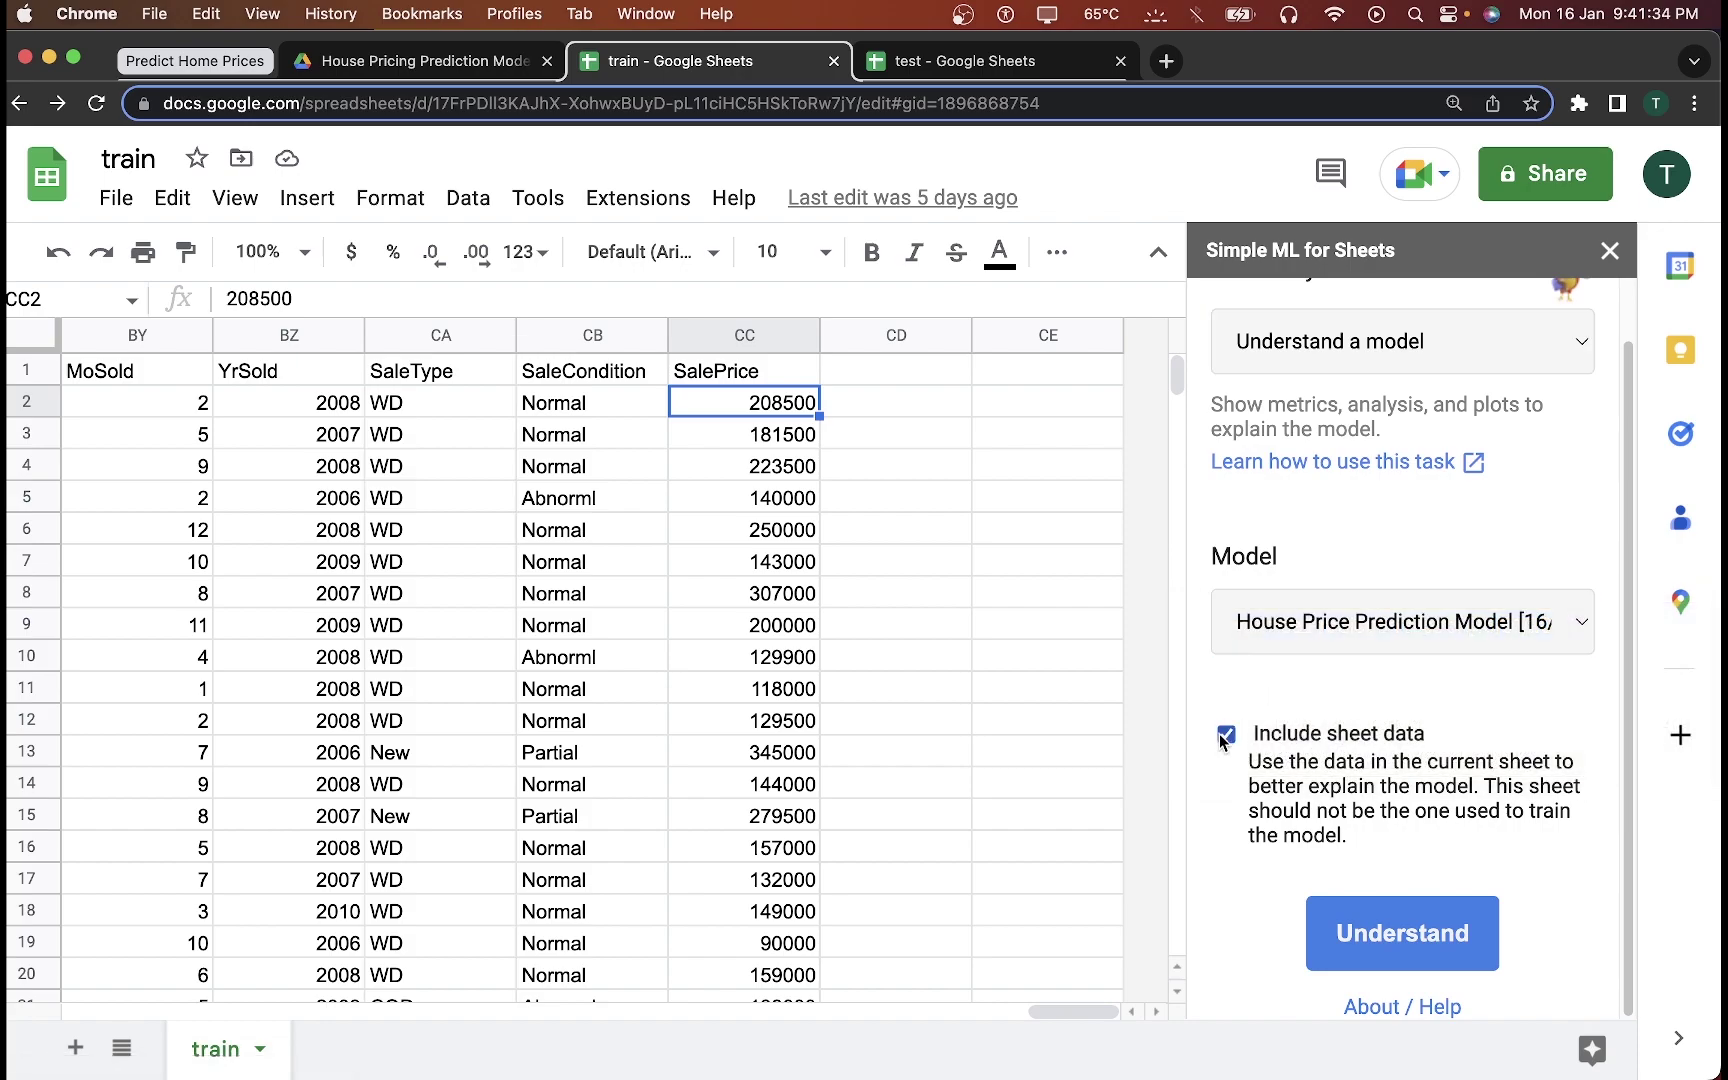
left_click(1414, 932)
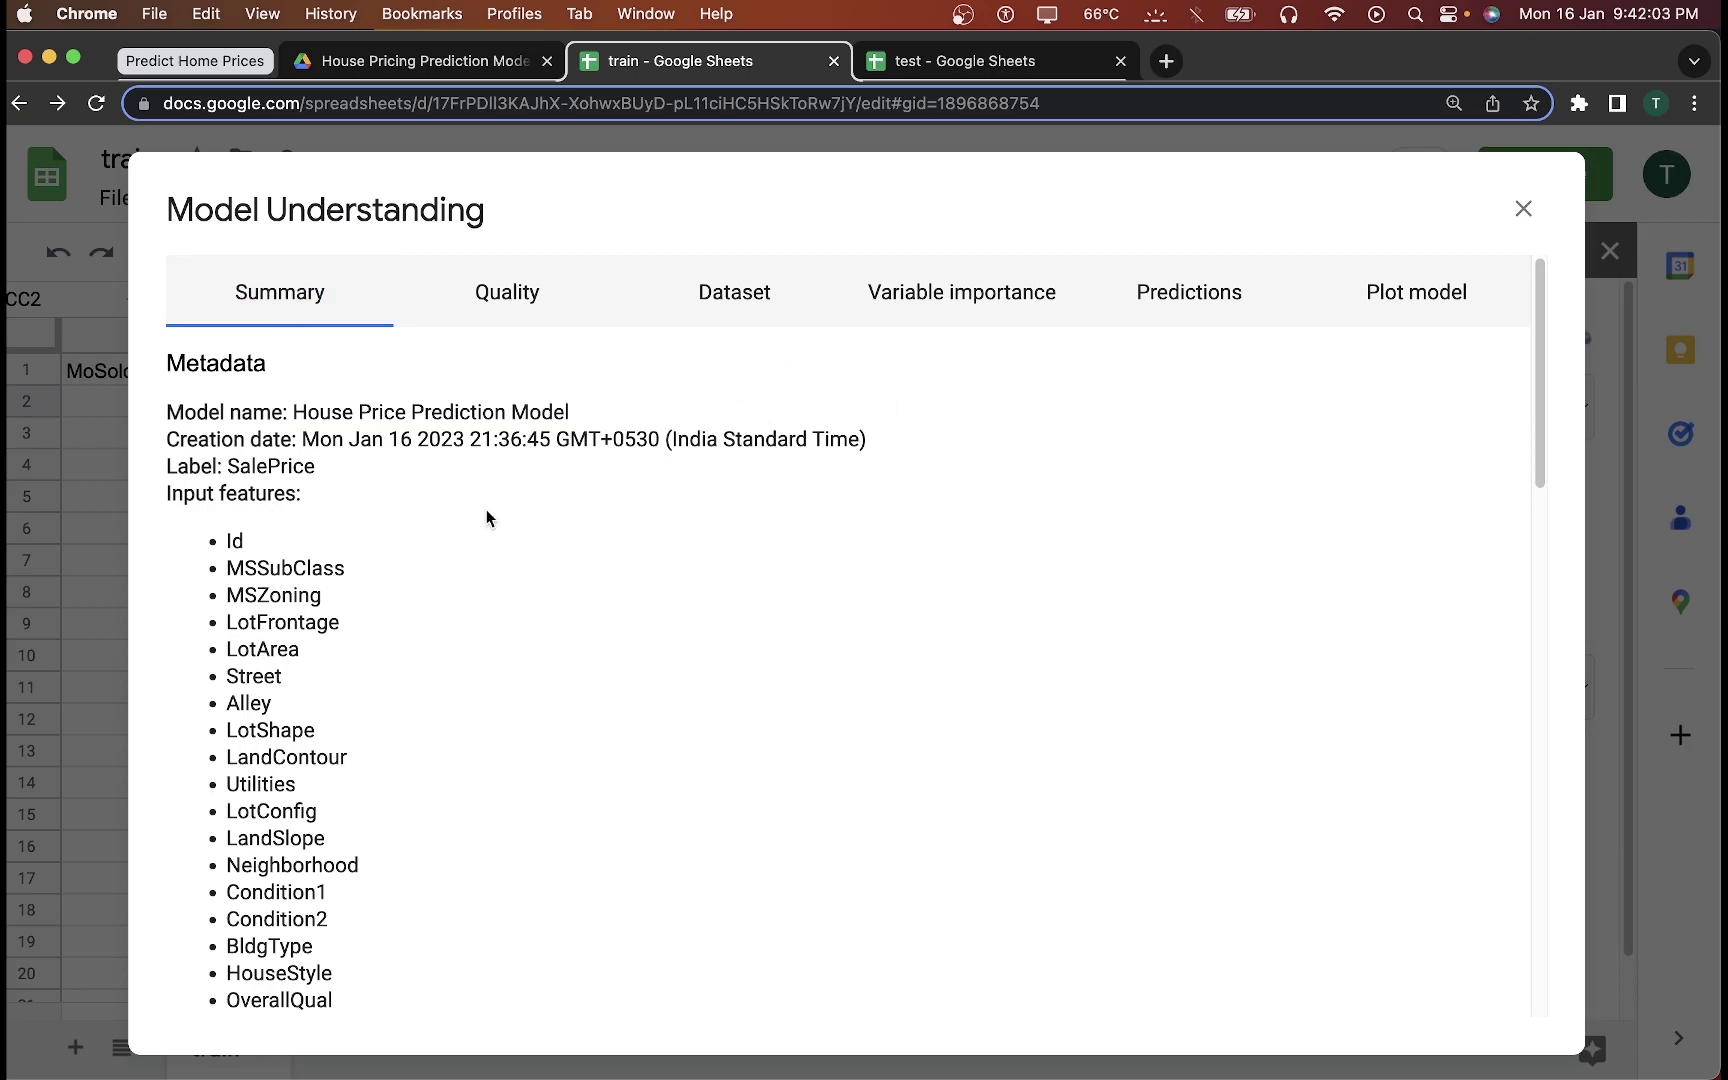
Step: Review the Summary tab: creation date, SalePrice label, and input features LotFrontage, MSZoning, LotArea, Street, Alley
left_click_drag(399, 439, 896, 446)
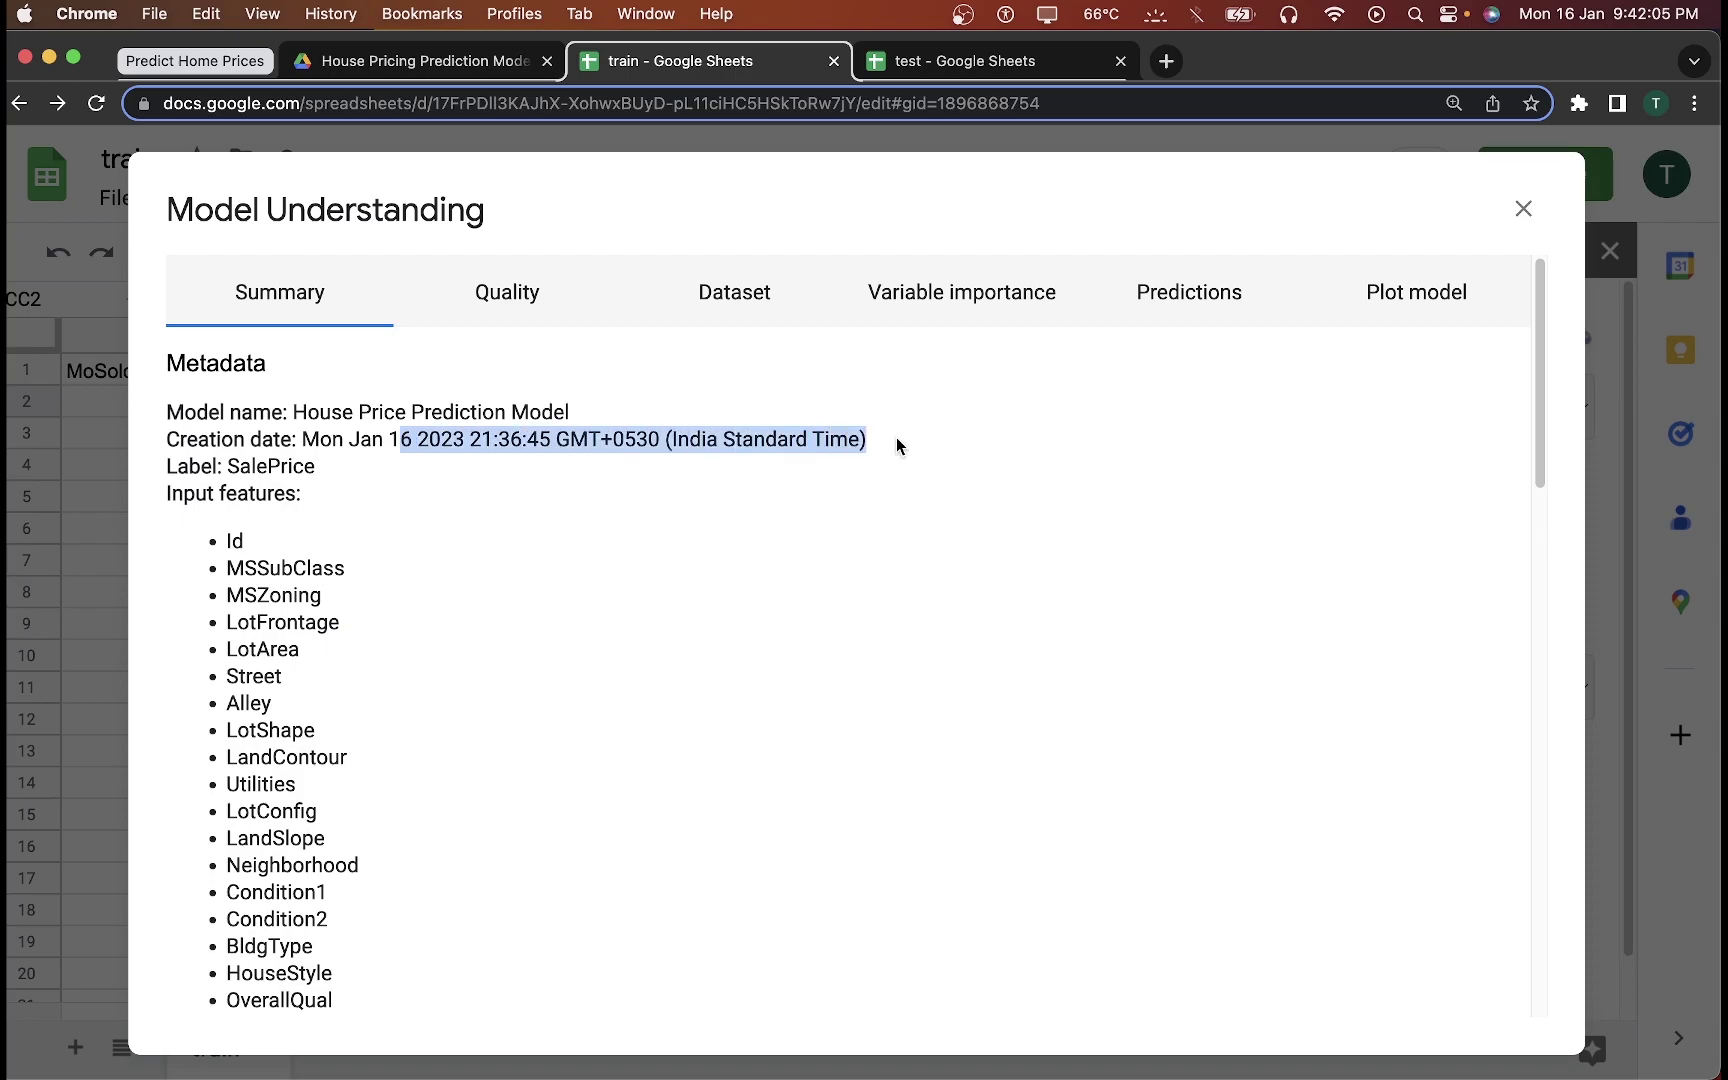
double_click(268, 466)
scroll(320, 600, "down", 2)
scroll(328, 605, "down", 15)
scroll(332, 605, "up", 15)
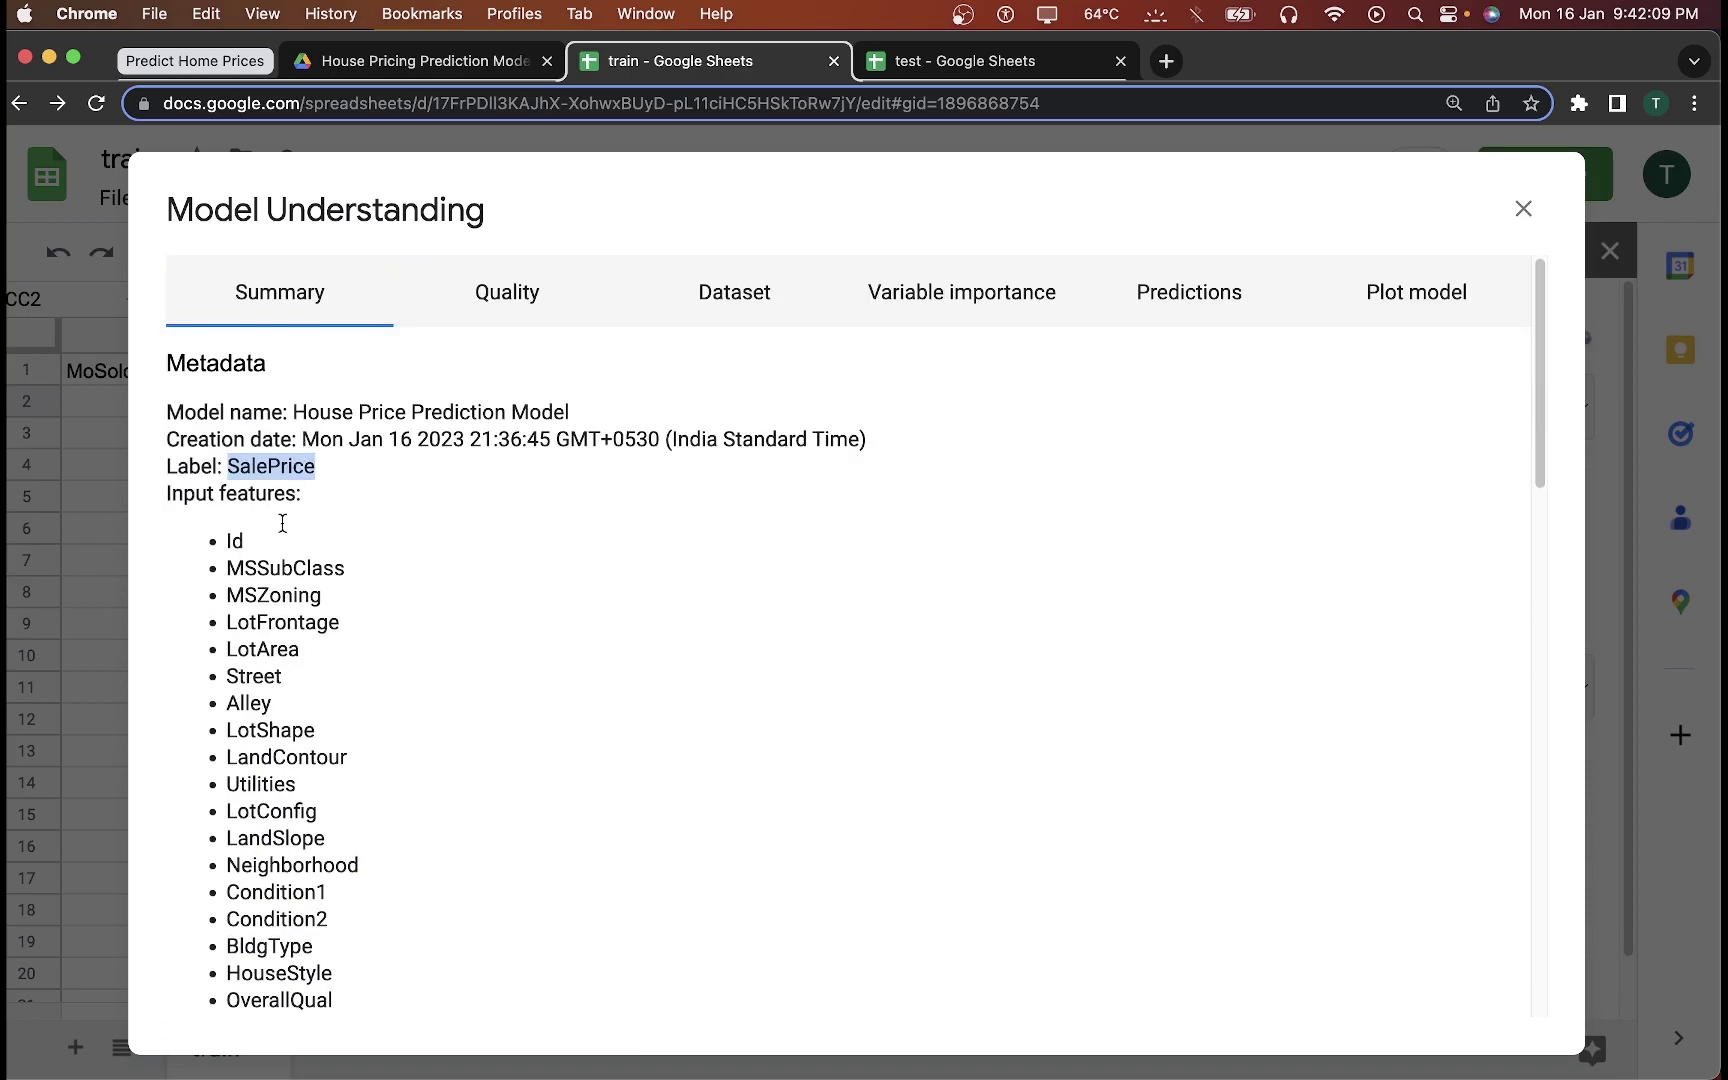
left_click_drag(220, 628, 380, 628)
left_click(295, 592)
double_click(295, 592)
double_click(277, 648)
double_click(257, 678)
double_click(258, 712)
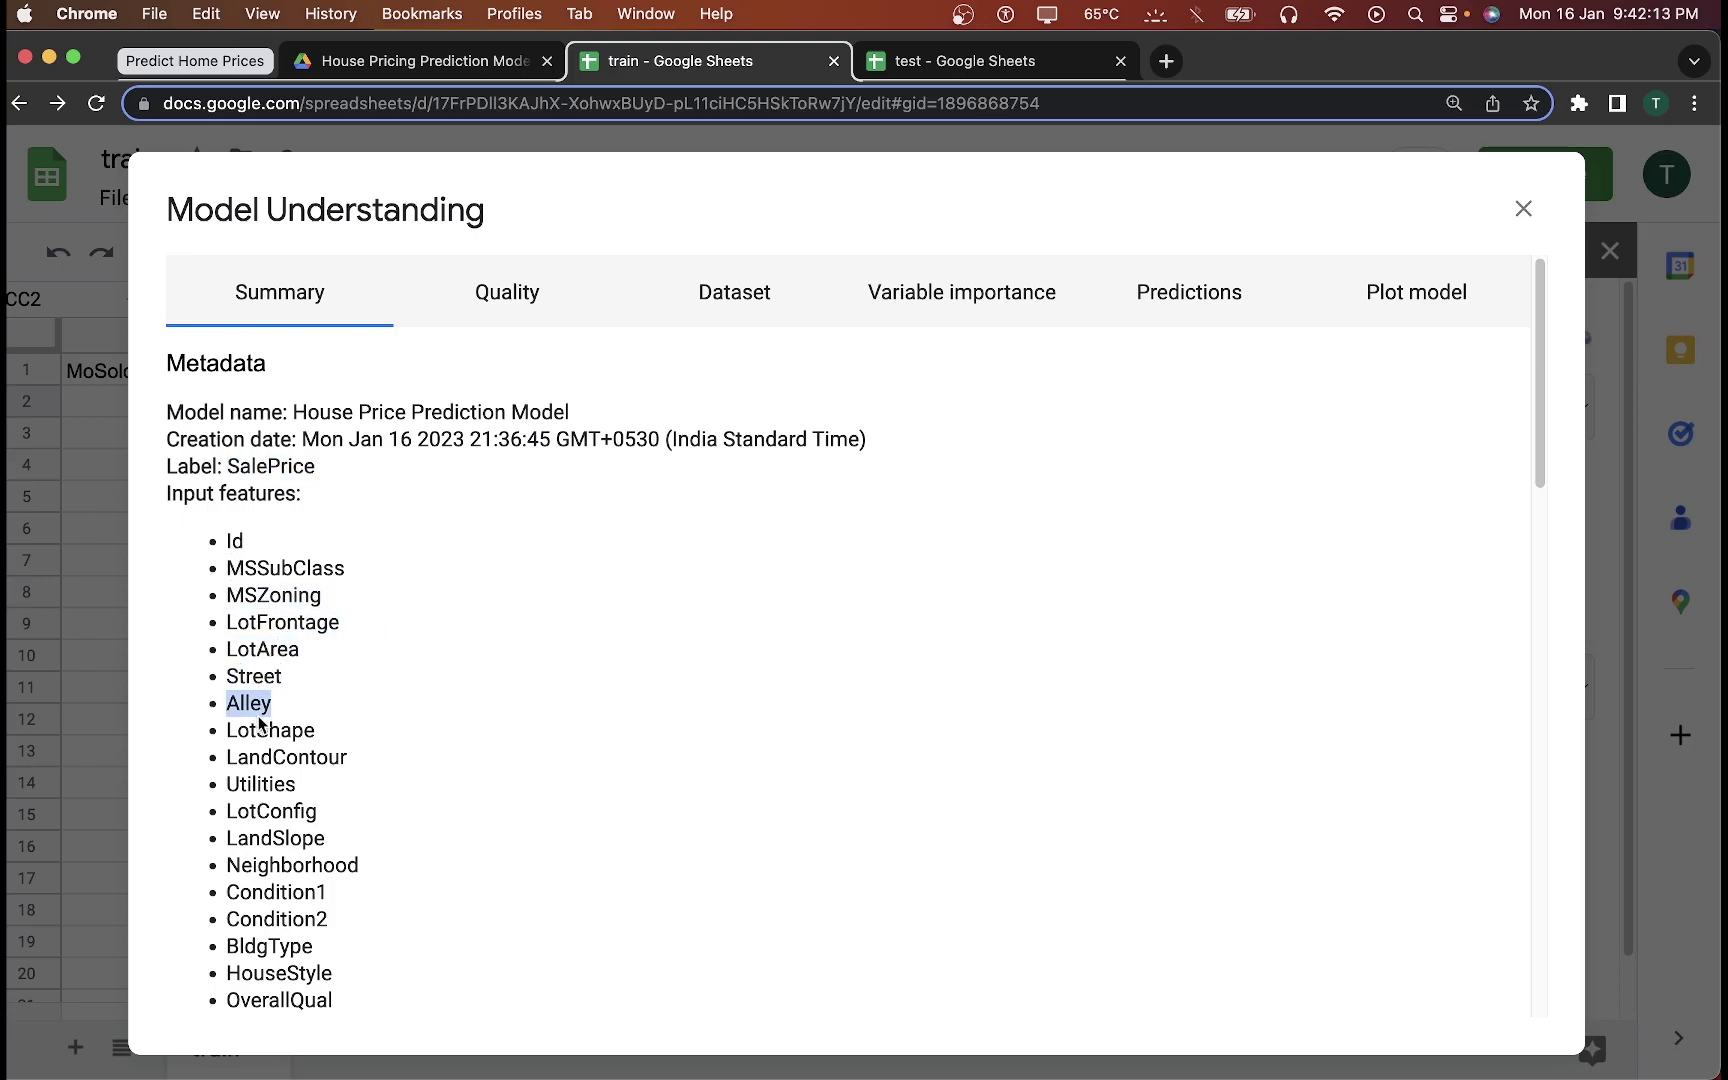
Step: Check the number of predictions in the Quality metrics, then view the dataset report
left_click(490, 288)
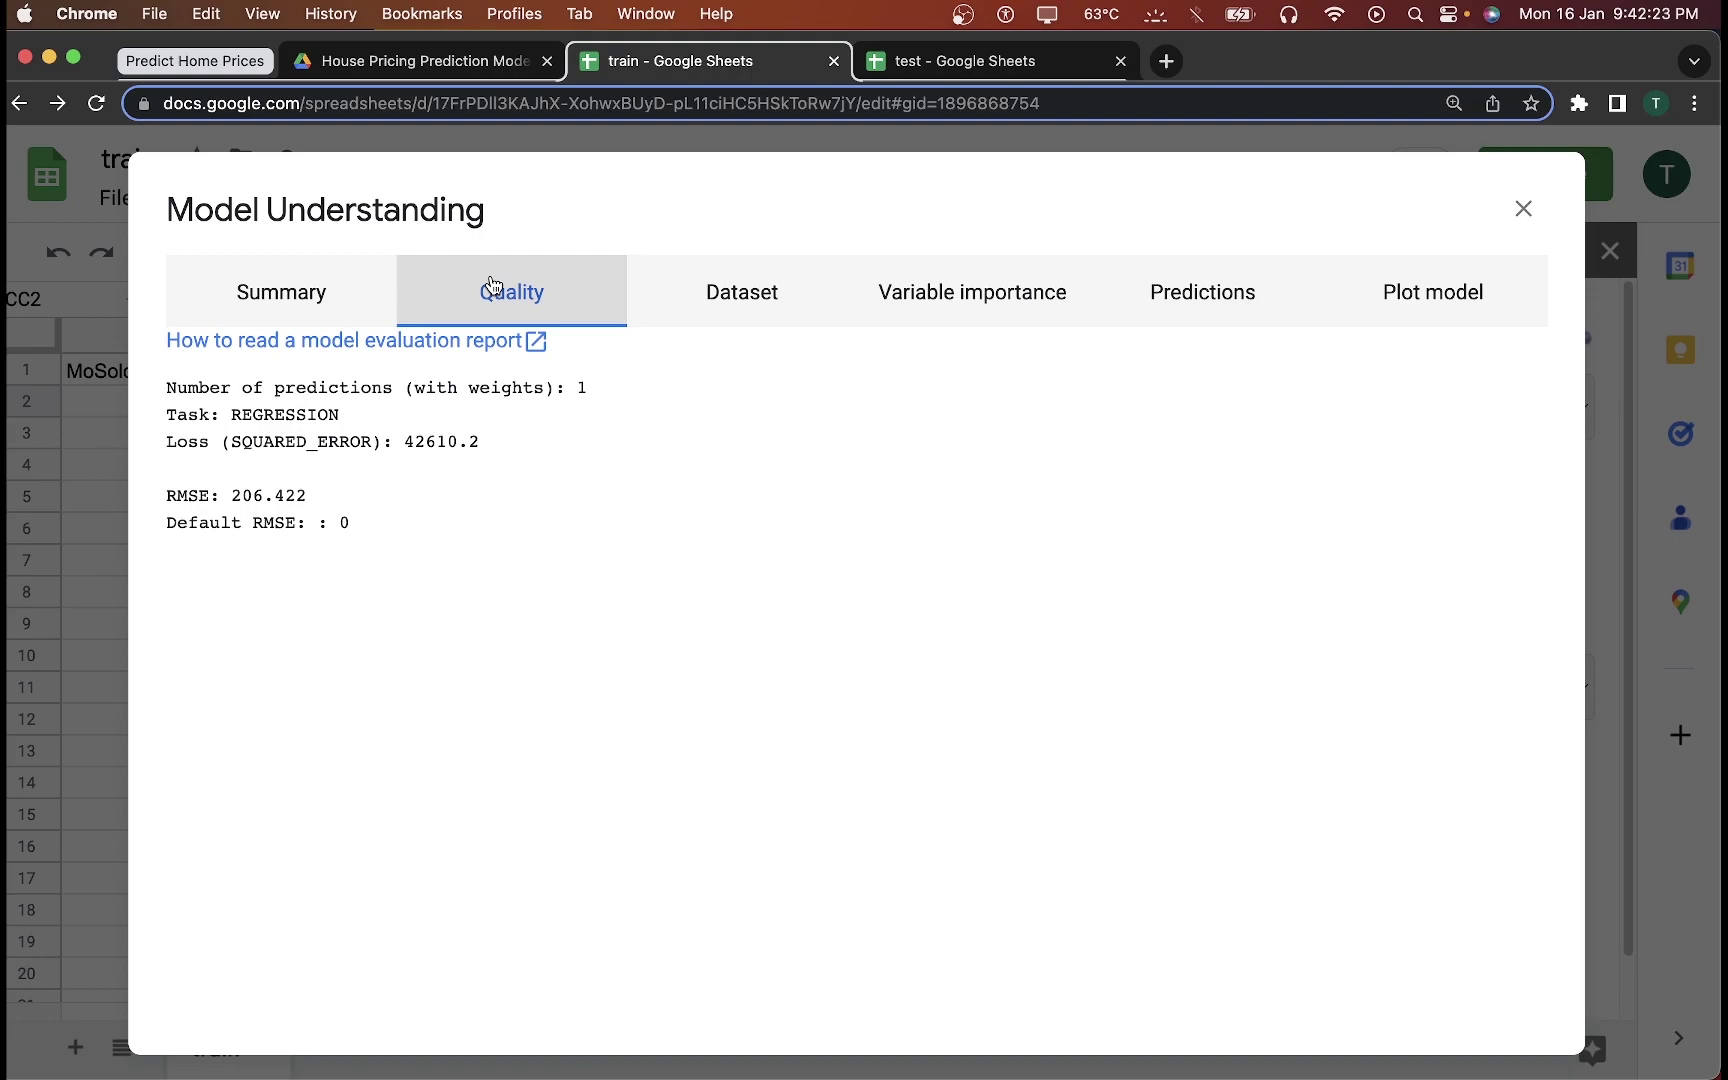
left_click_drag(258, 386, 644, 392)
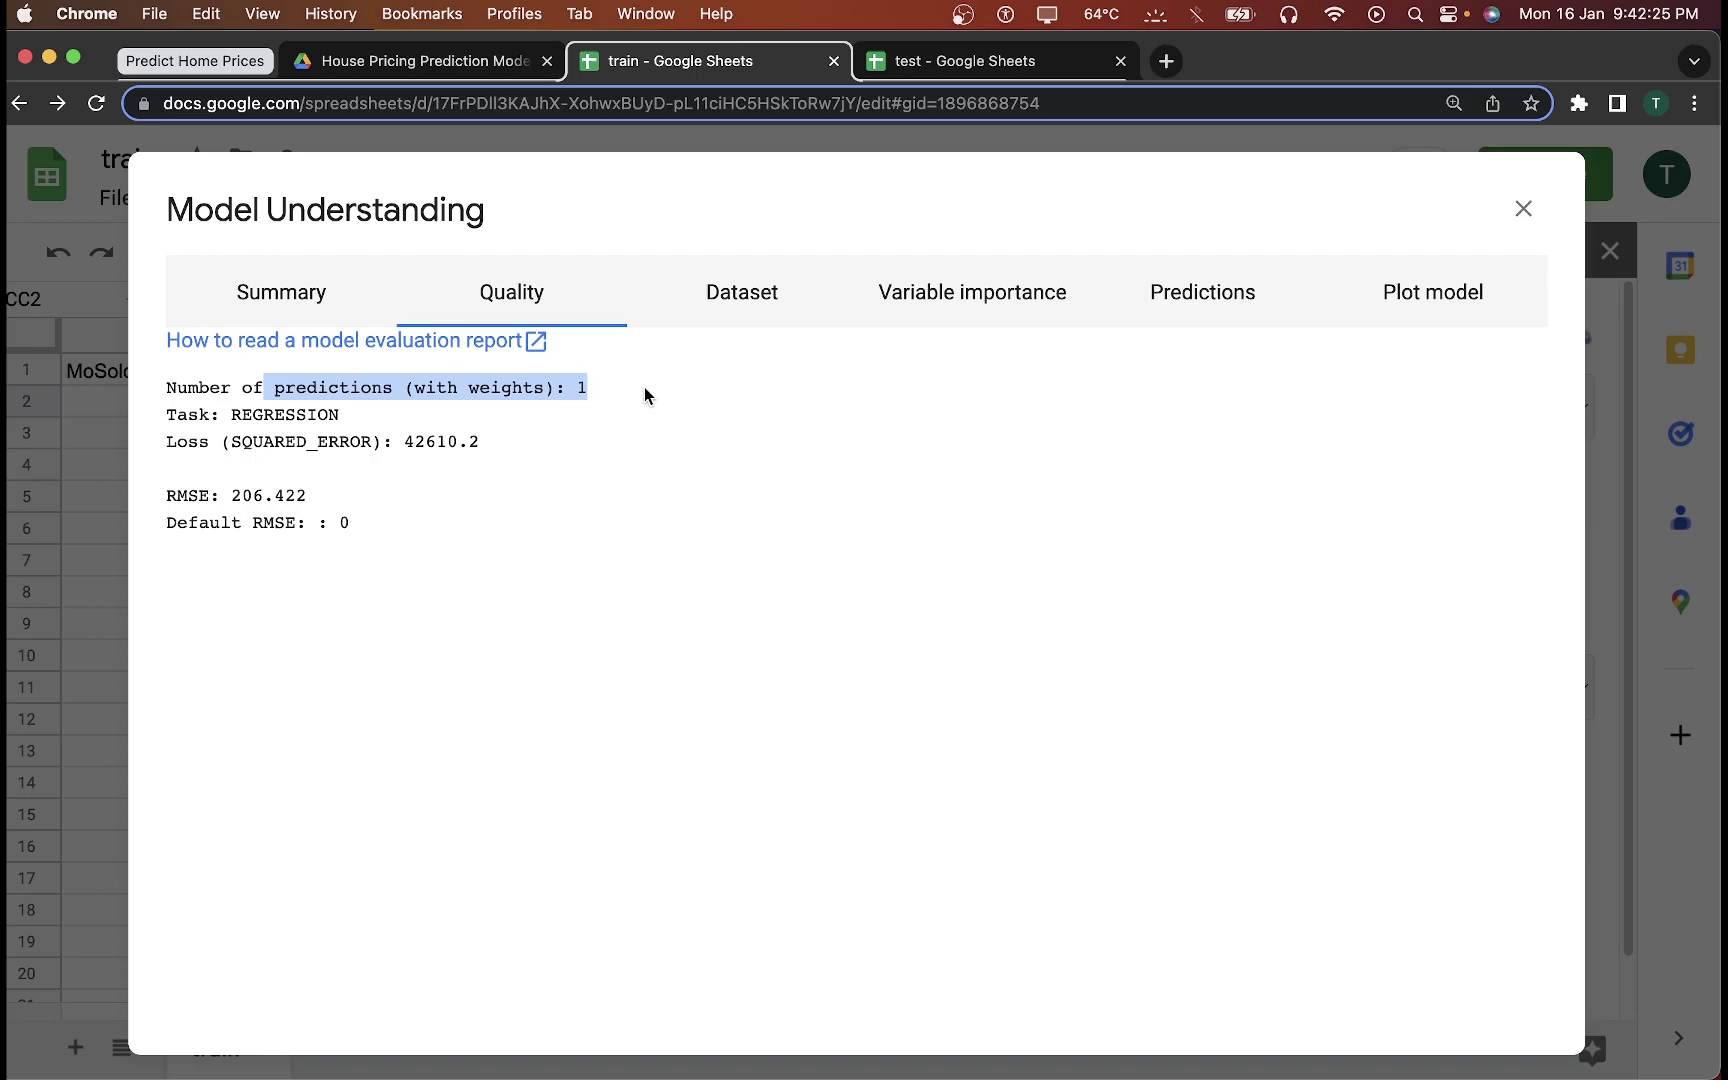
left_click(644, 392)
left_click(747, 274)
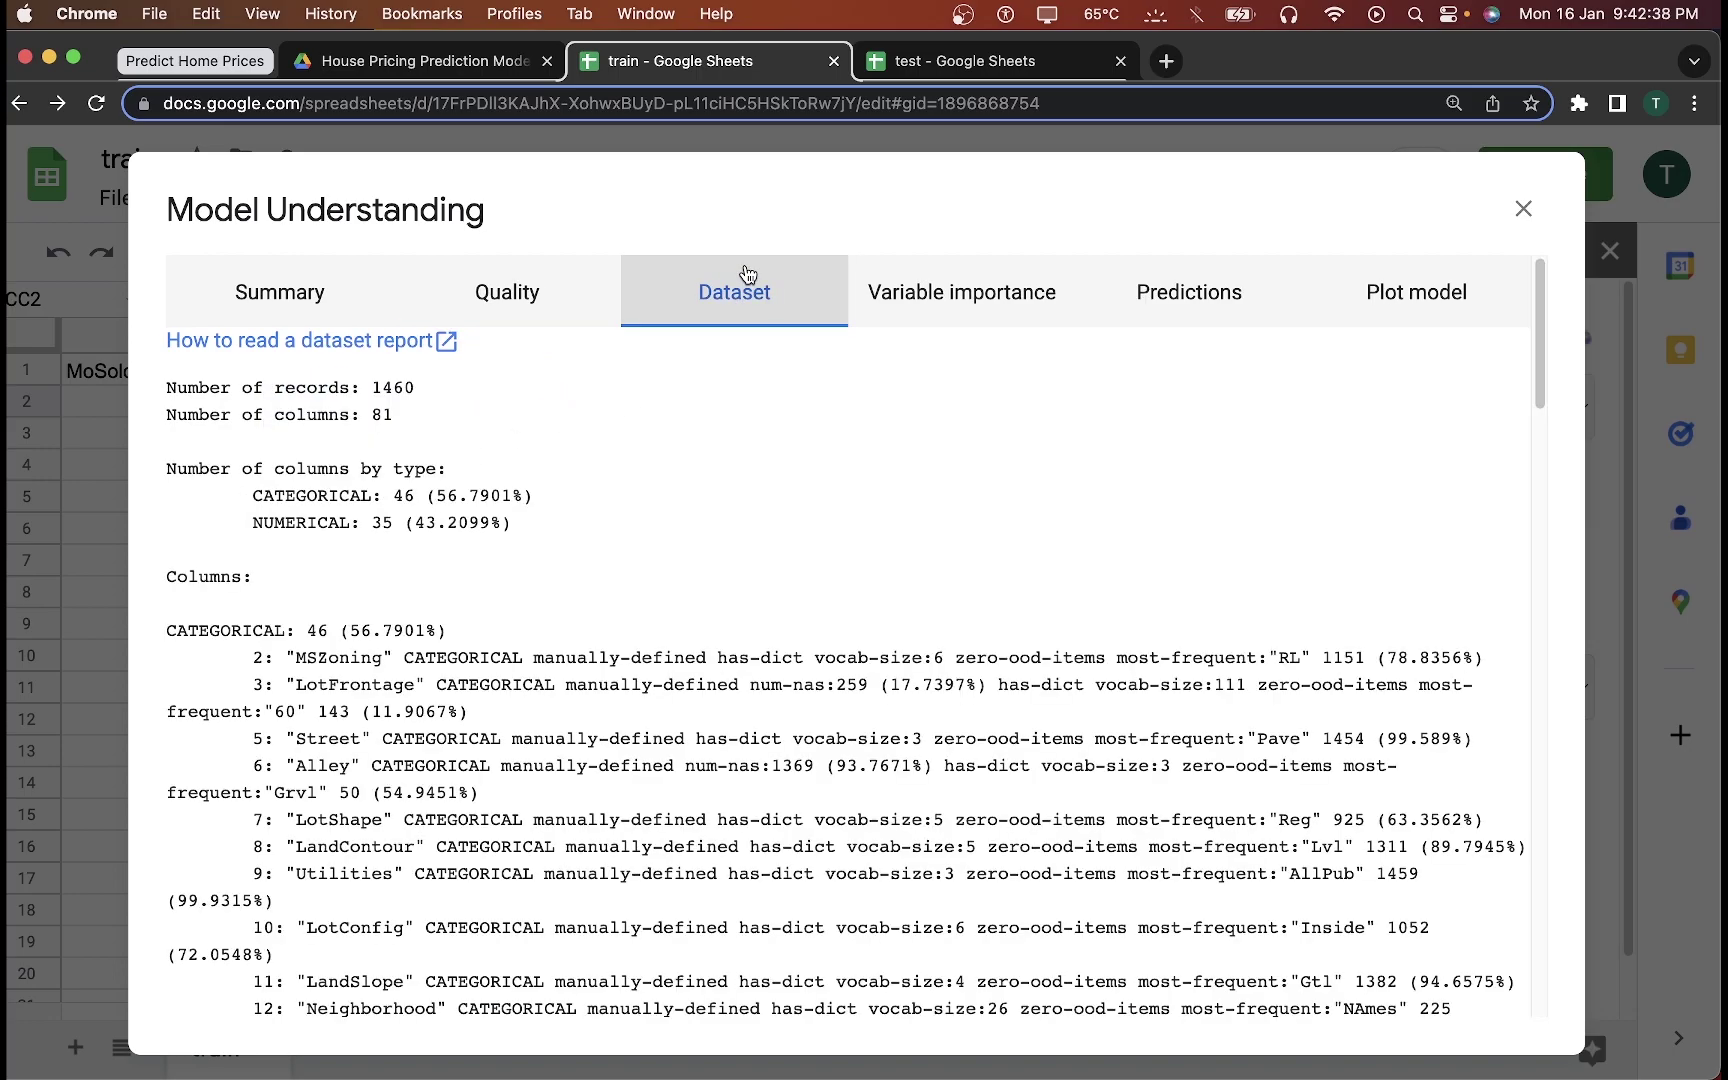
Step: Show the variable importance ranking and highlight top-ranked OverallQual and its importance score
left_click(1018, 291)
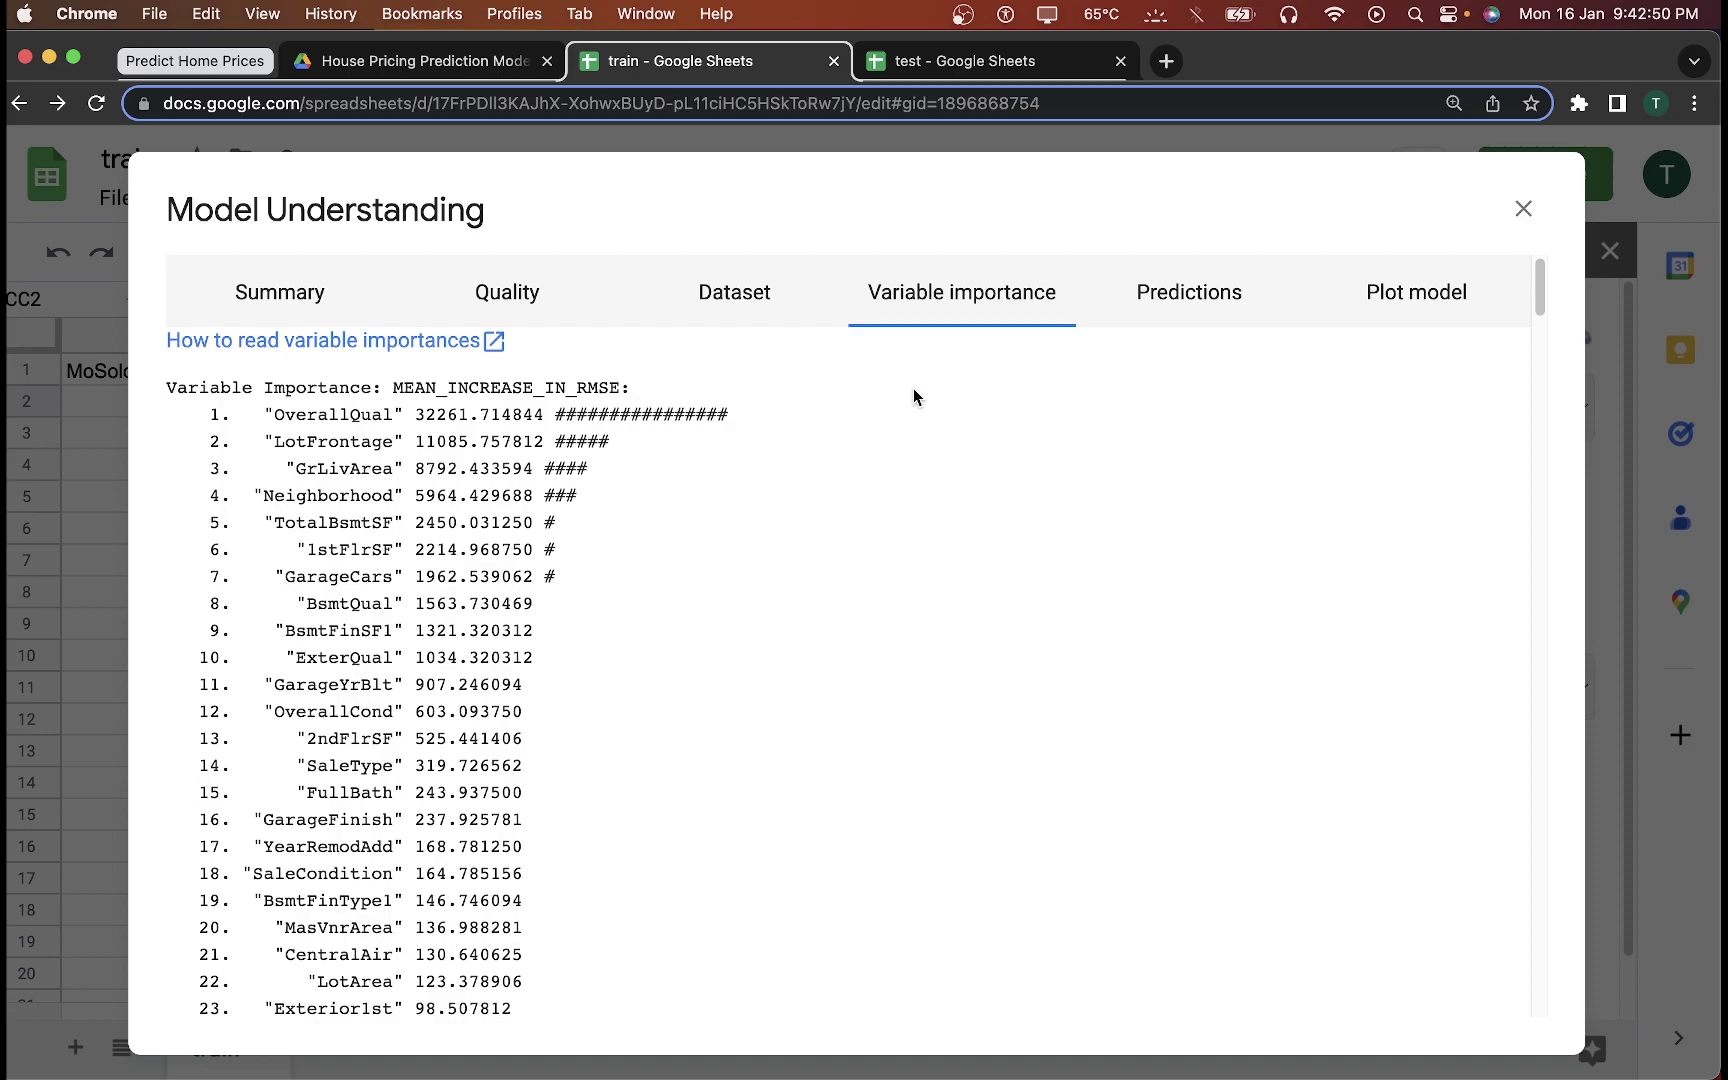
double_click(305, 414)
left_click(415, 414)
left_click_drag(415, 414, 775, 424)
left_click(692, 420)
Step: Highlight the MEAN_INCREASE_IN_RMSE measure and the full OverallQual line
left_click_drag(394, 386, 624, 382)
left_click_drag(248, 414, 770, 418)
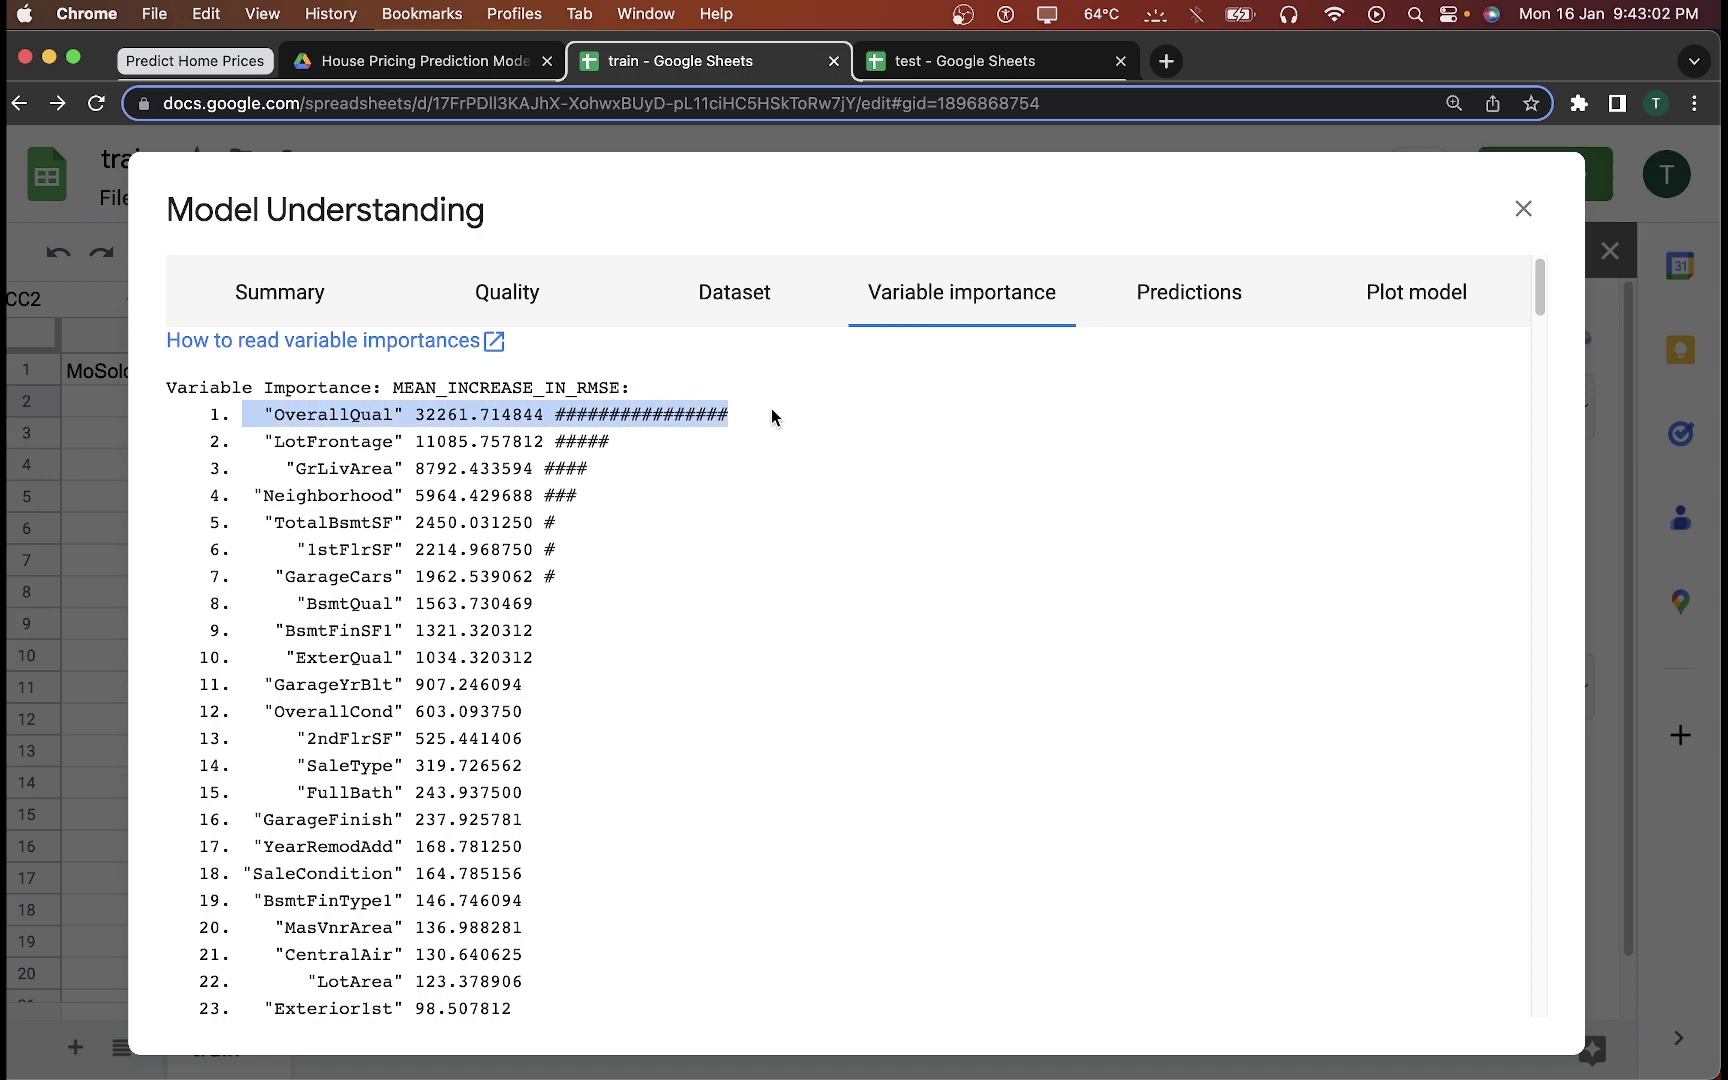
left_click(772, 410)
scroll(771, 408, "down", 1)
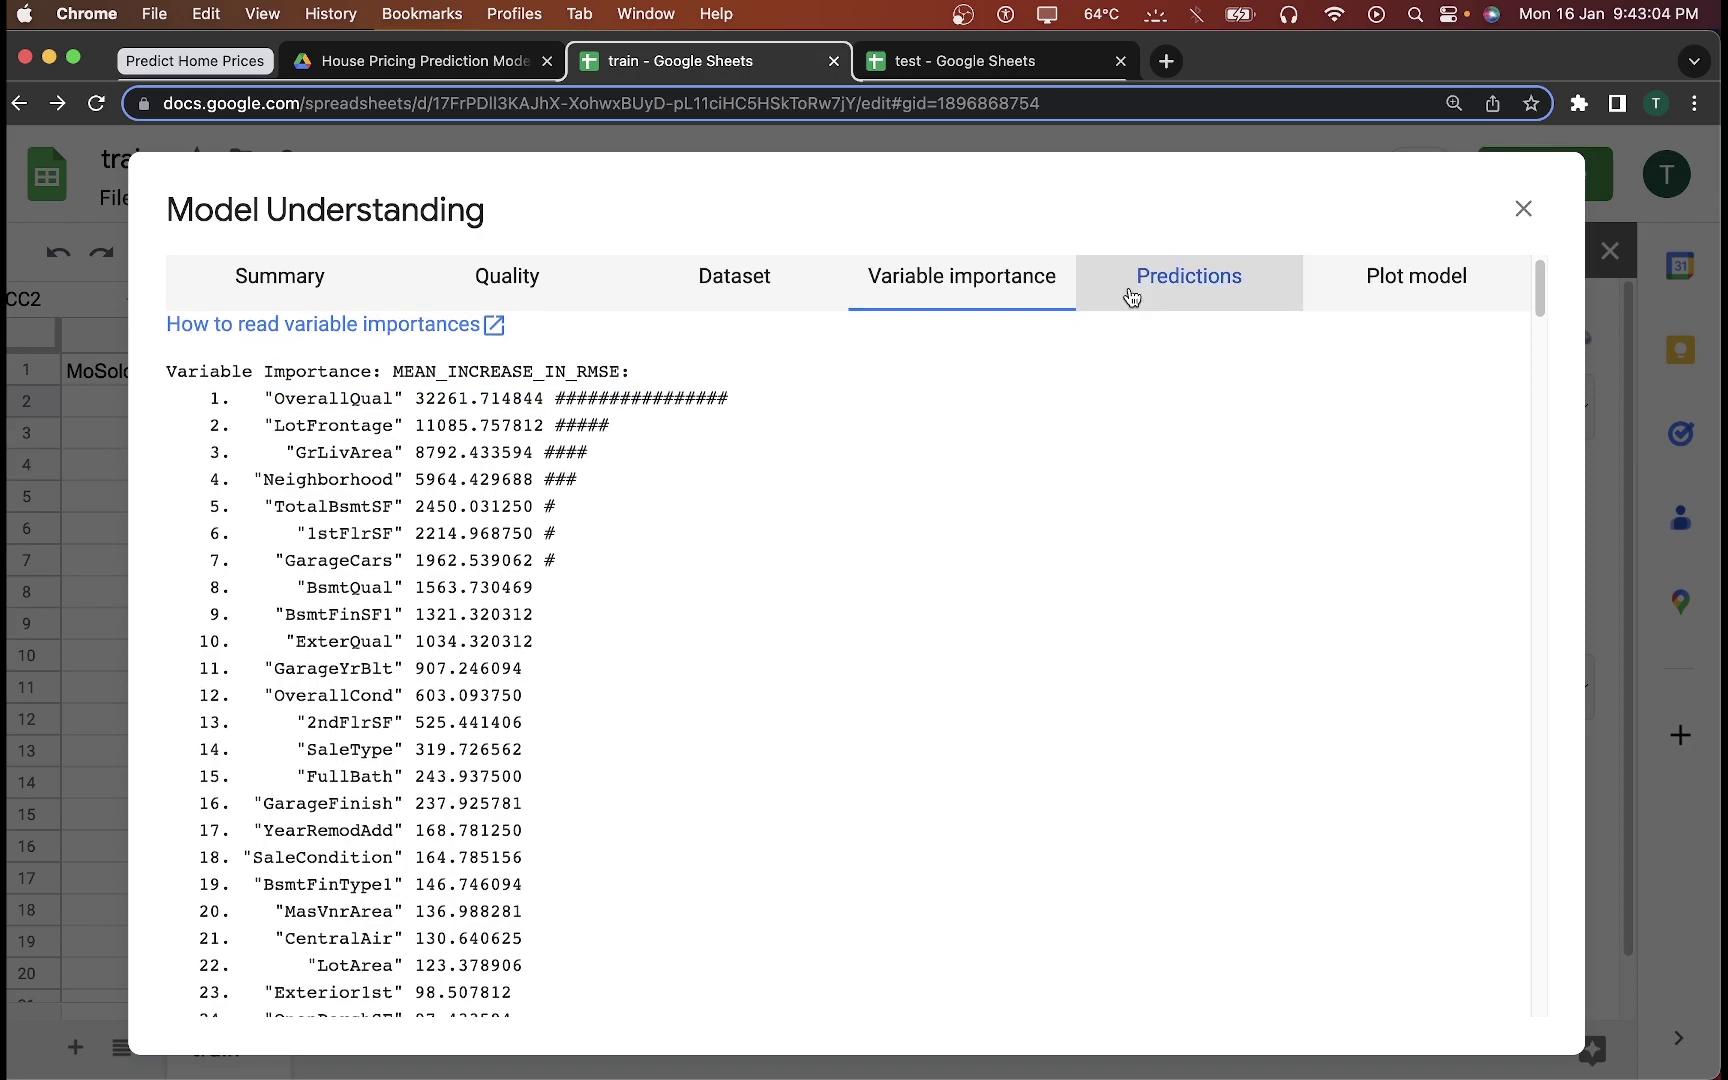
scroll(927, 388, "up", 1)
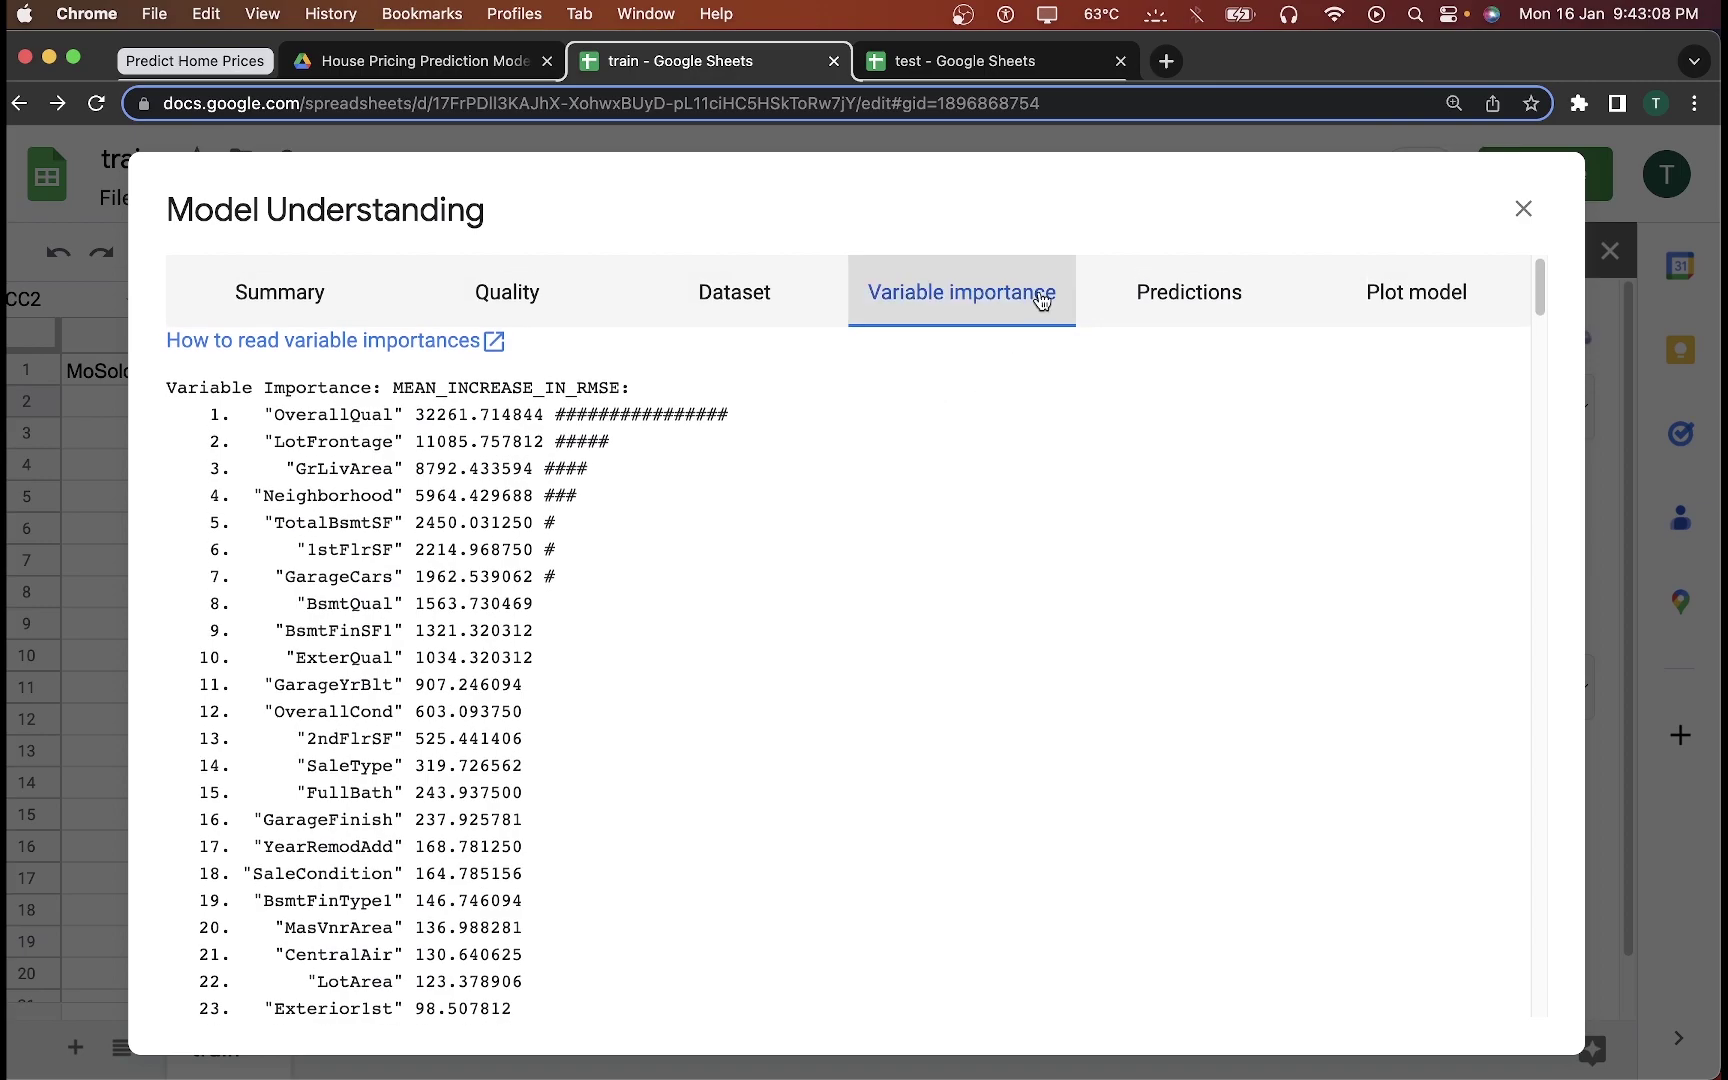
left_click(1167, 266)
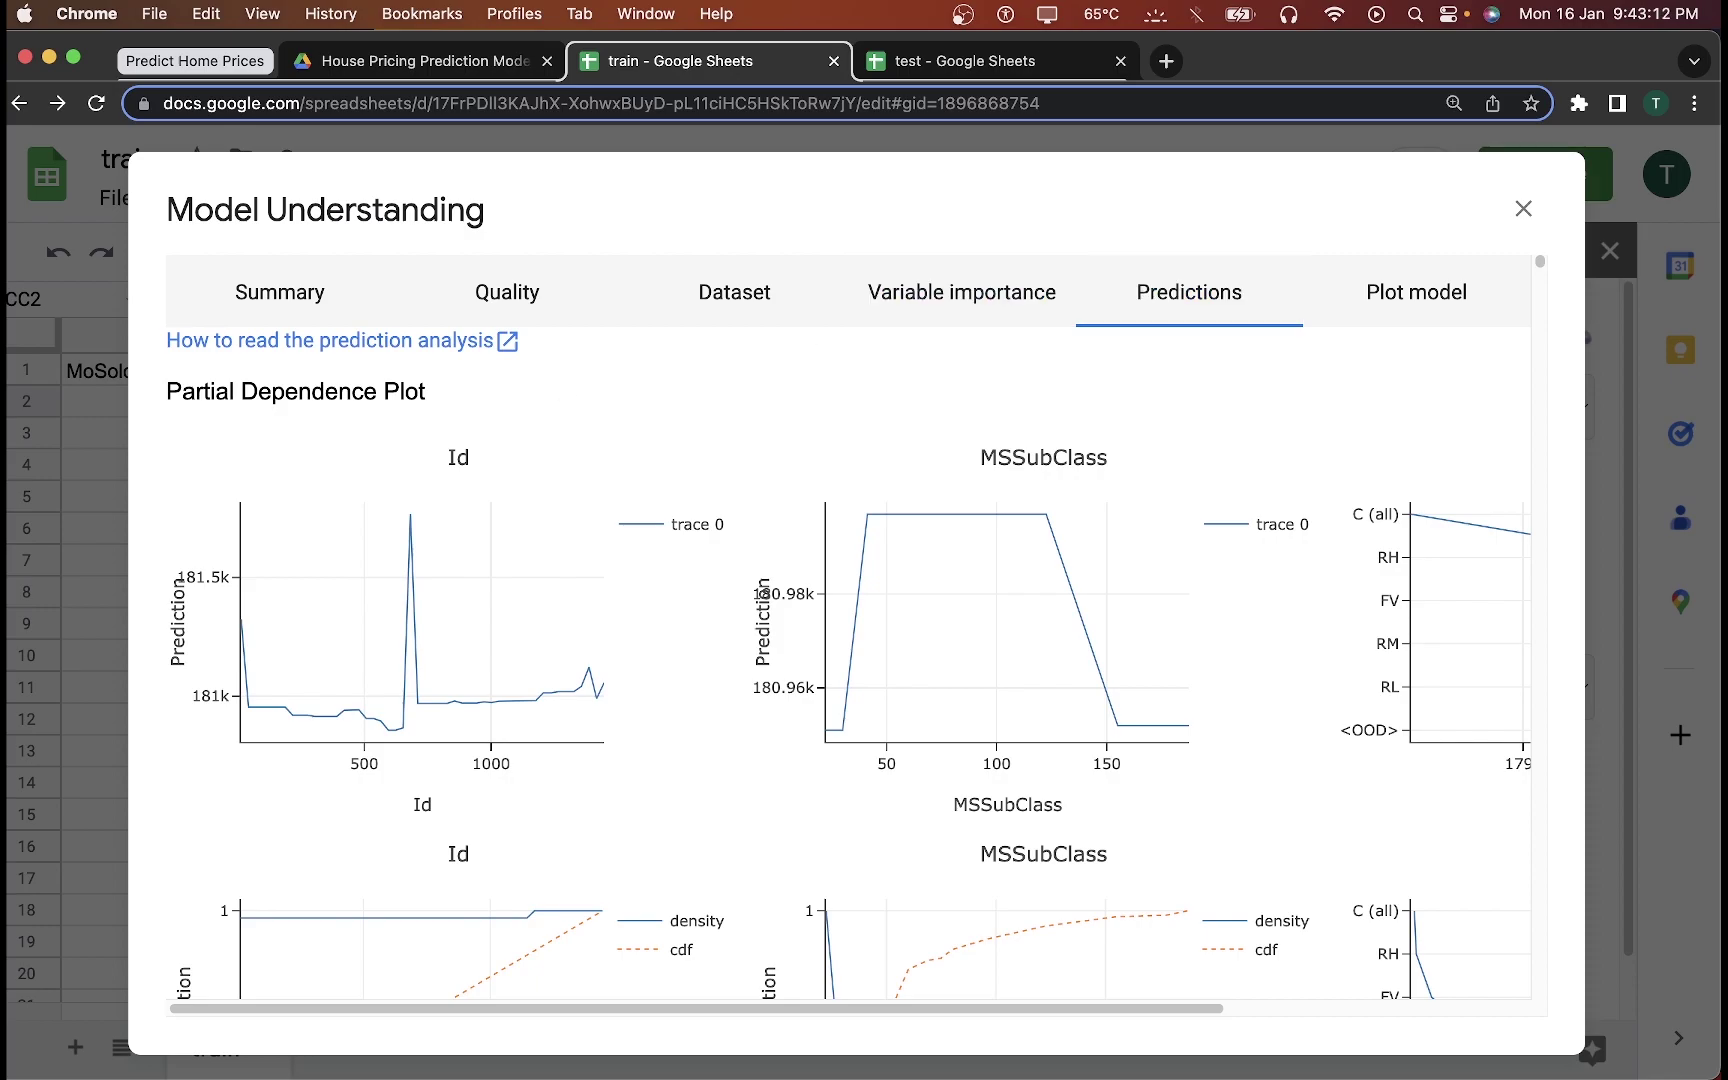
Step: Scroll through the partial dependence plots in the Predictions section
scroll(793, 622, "down", 1)
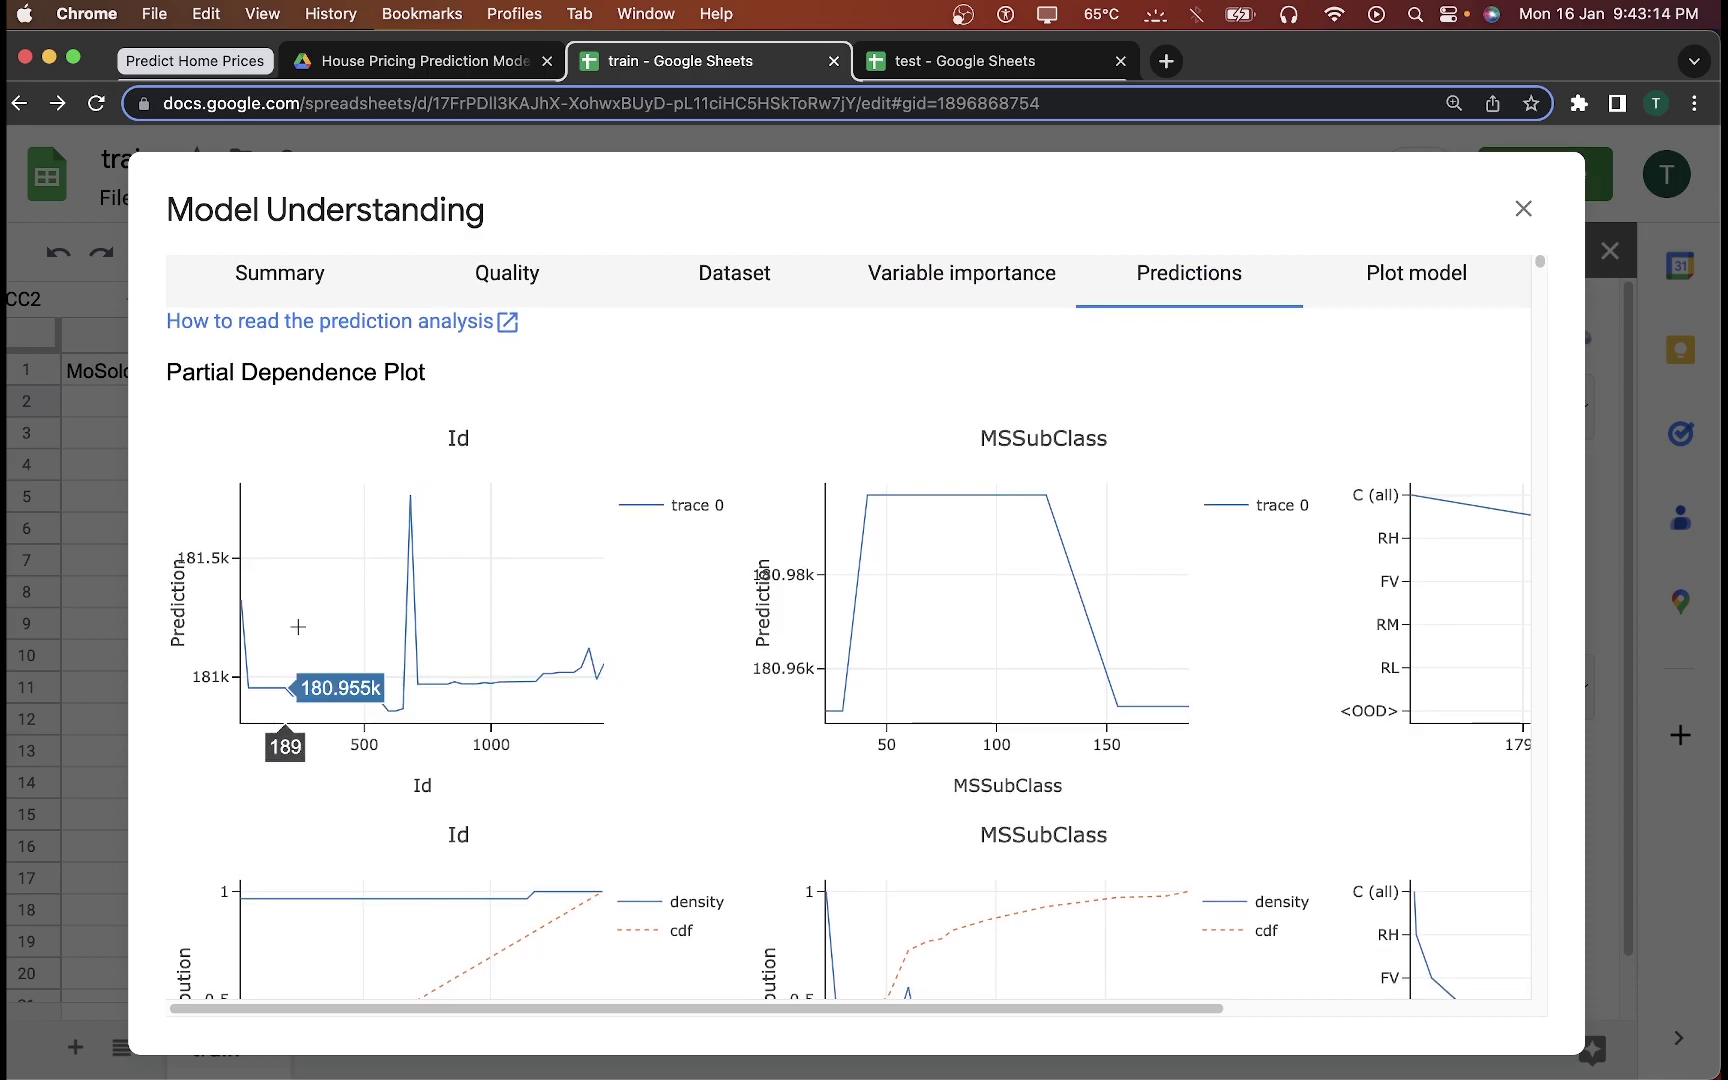
scroll(990, 620, "down", 3)
scroll(1008, 400, "up", 3)
scroll(1008, 371, "down", 15)
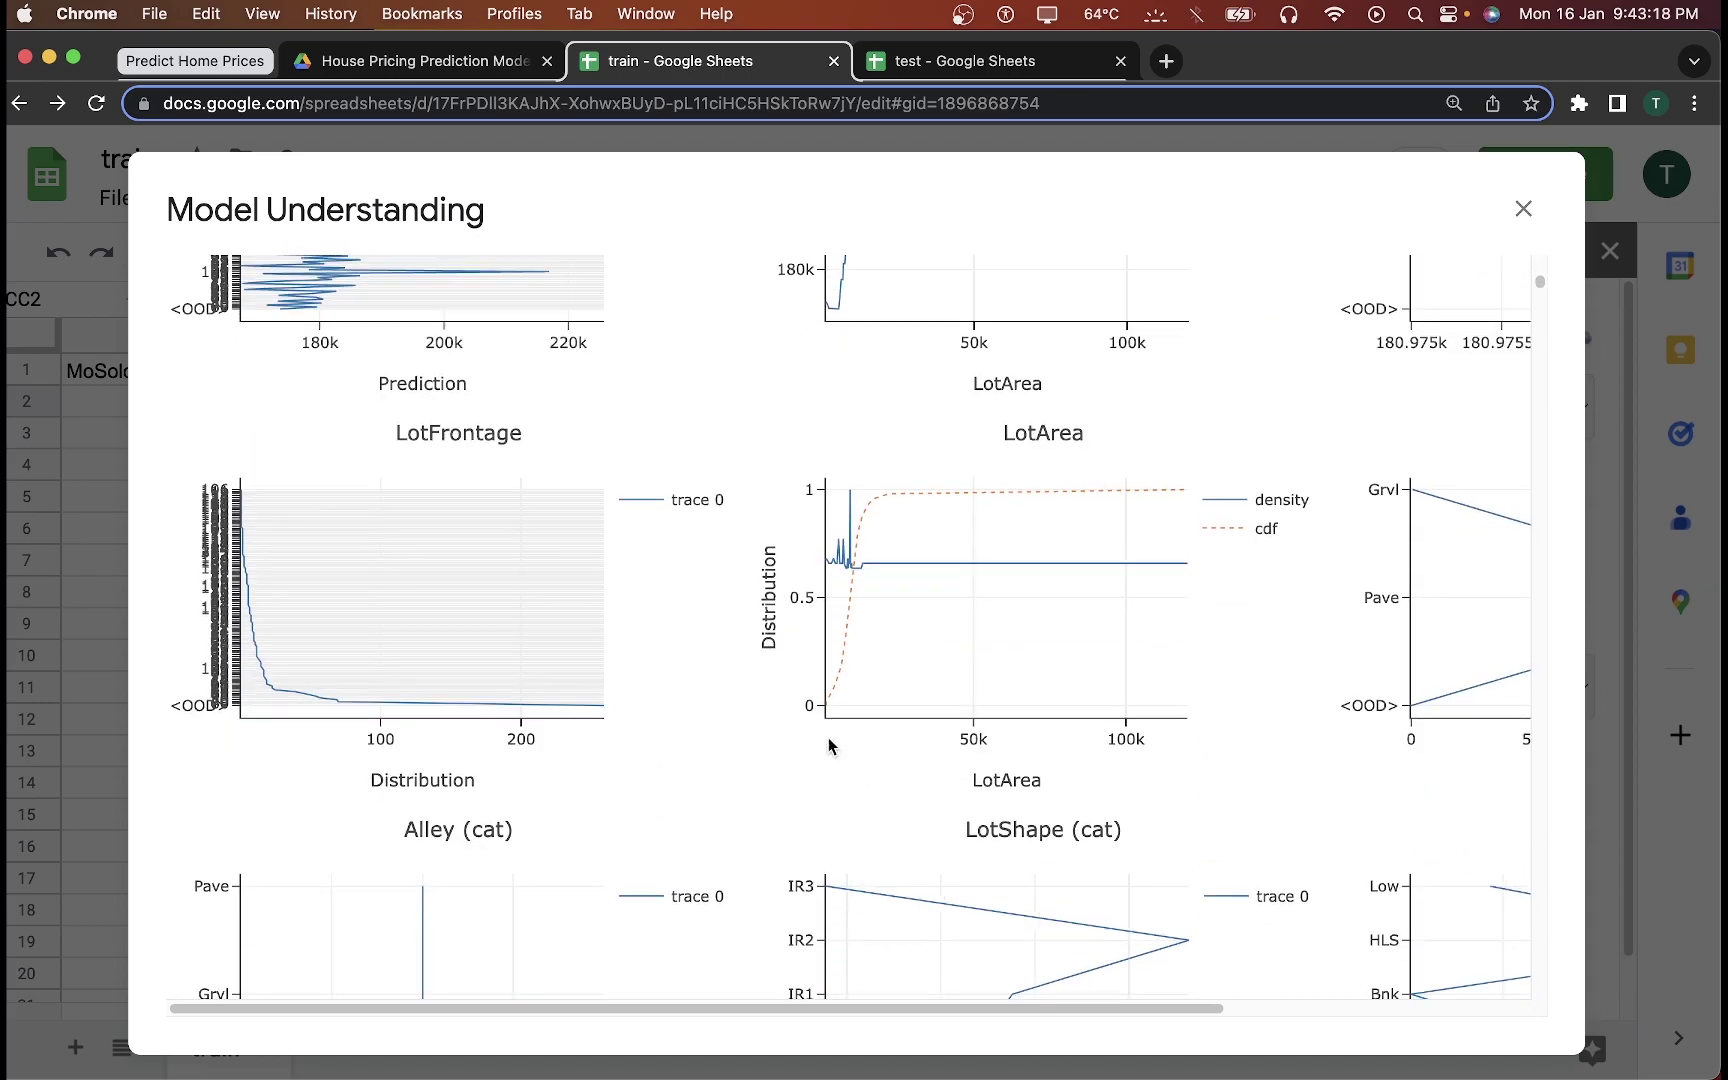
scroll(800, 640, "down", 15)
scroll(800, 640, "right", 2)
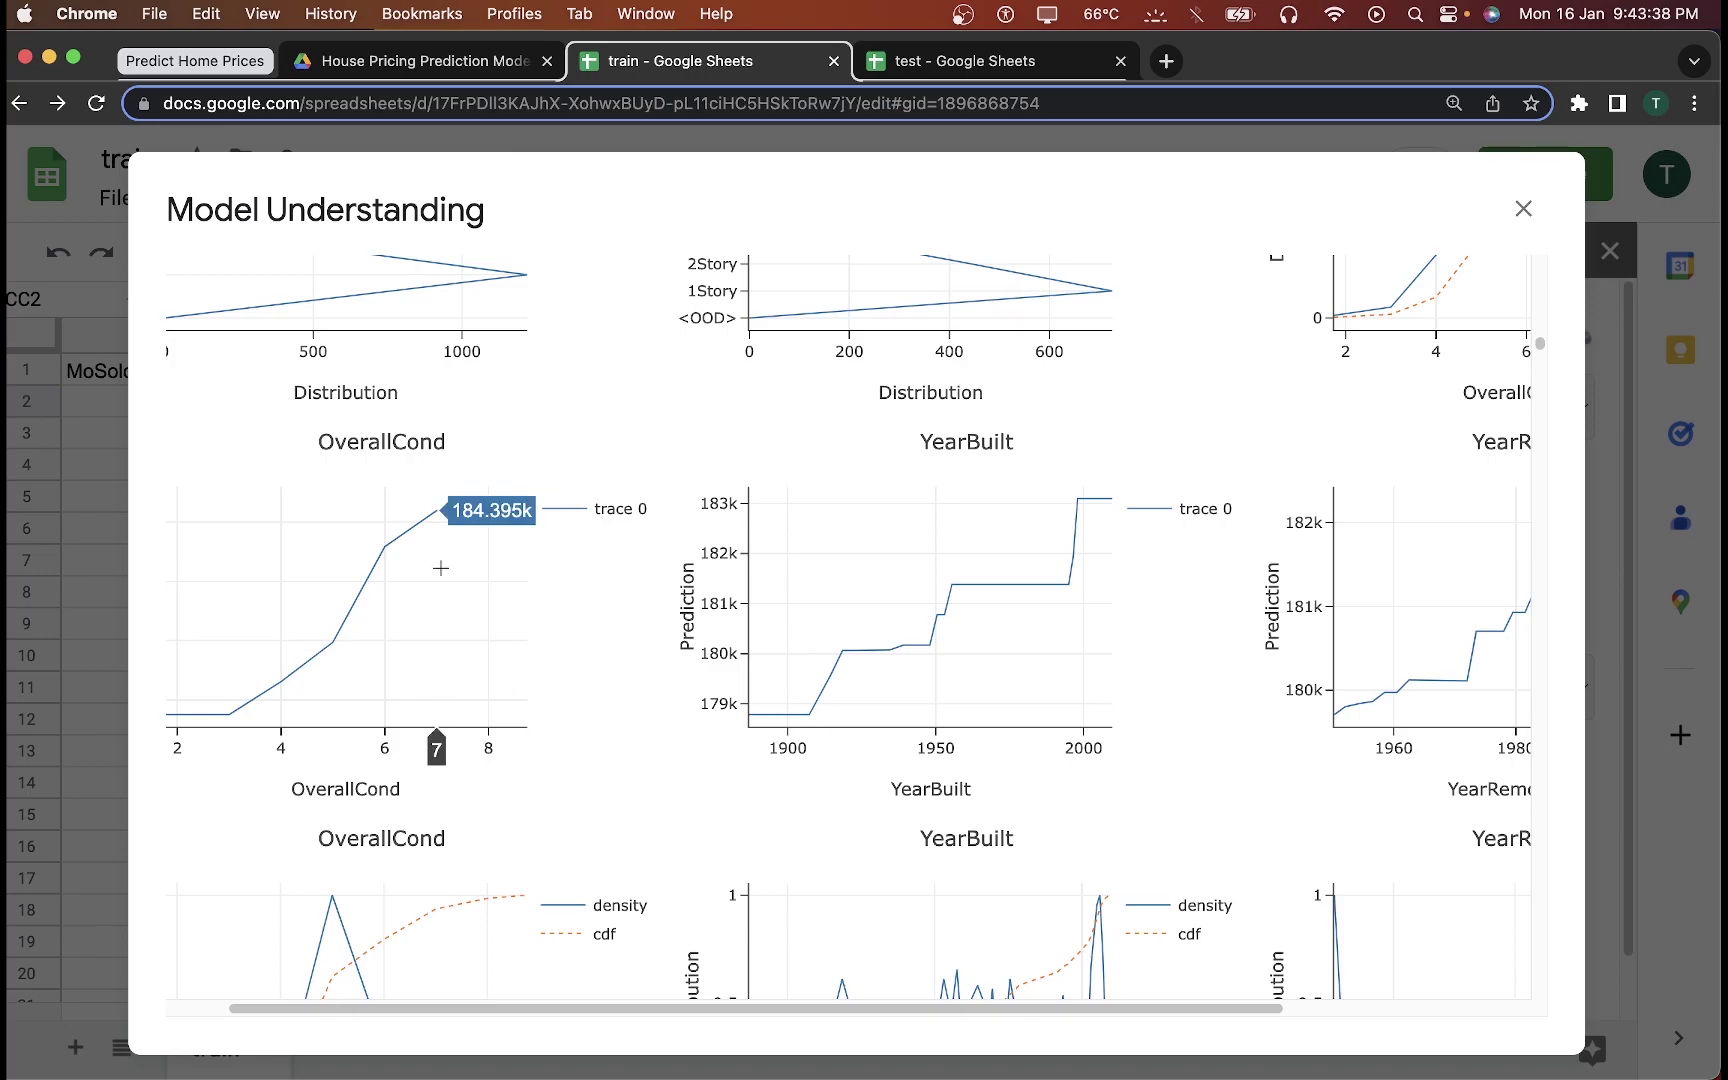
scroll(420, 620, "up", 3)
left_click_drag(736, 1009, 1053, 1008)
mouse_move(1180, 445)
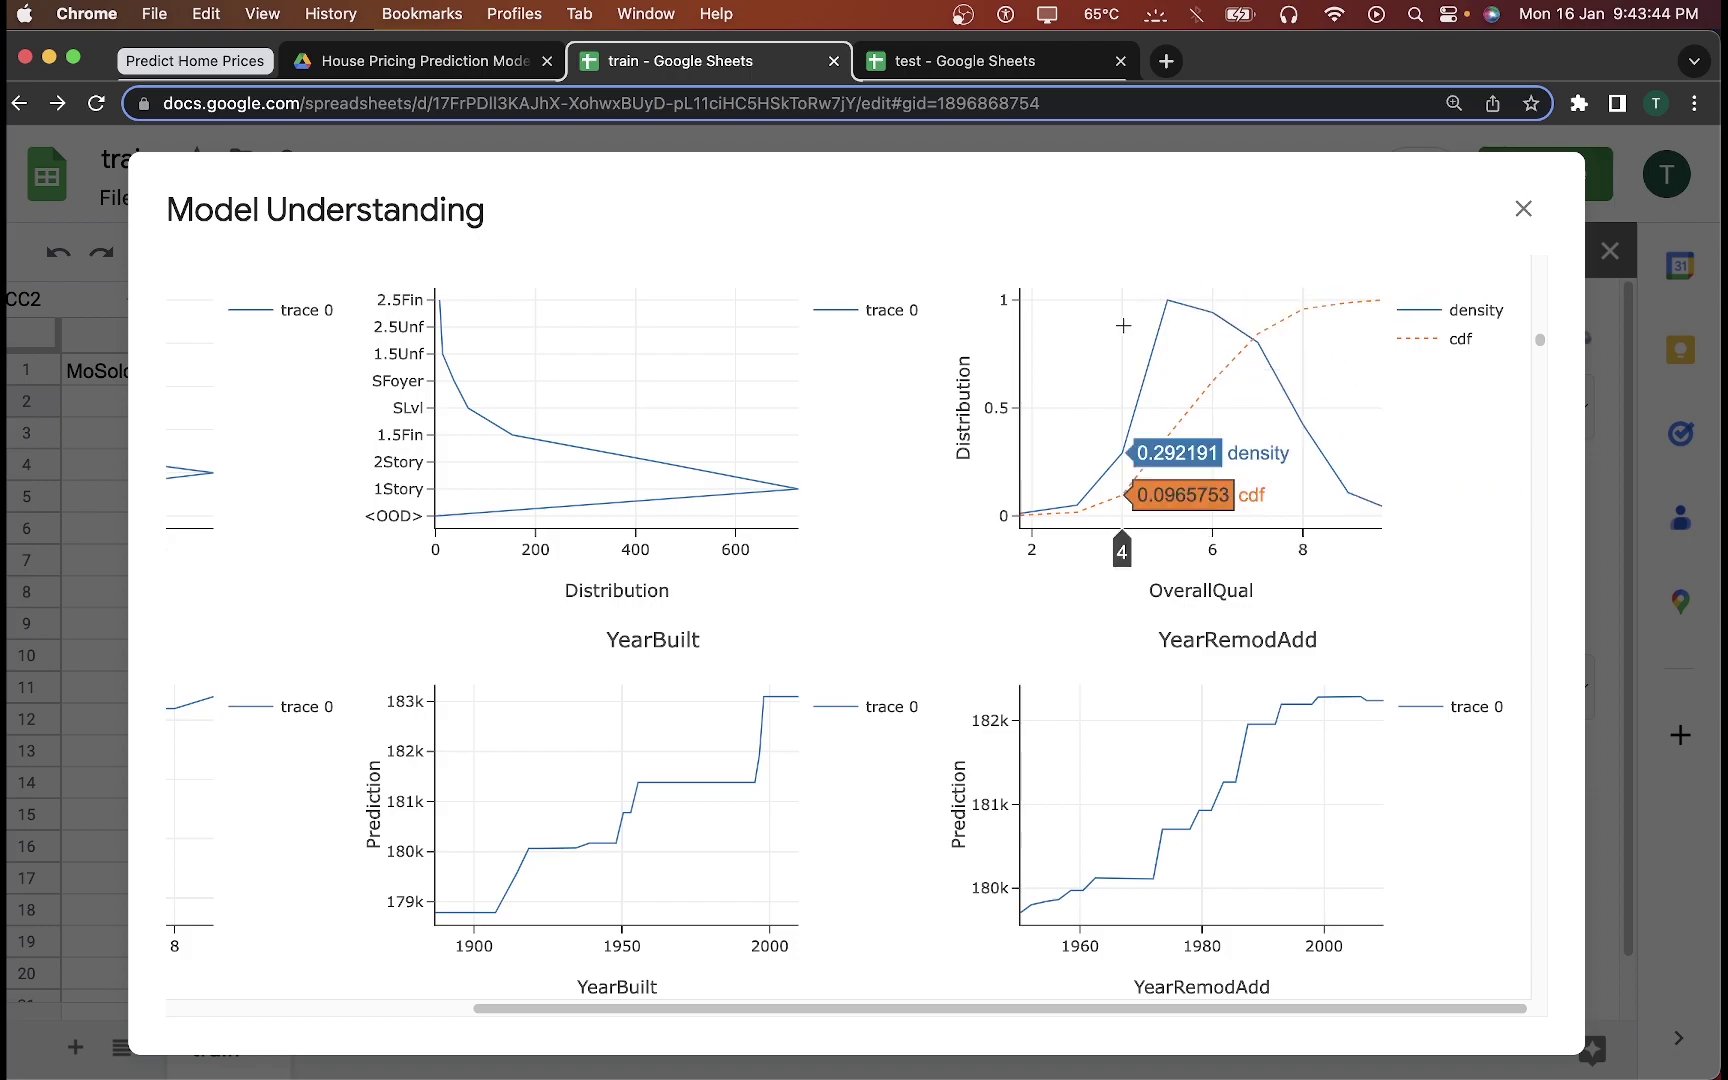
Step: Confirm in the Plot model section that this model can't be plotted as a decision tree
scroll(918, 495, "down", 3)
scroll(918, 495, "up", 15)
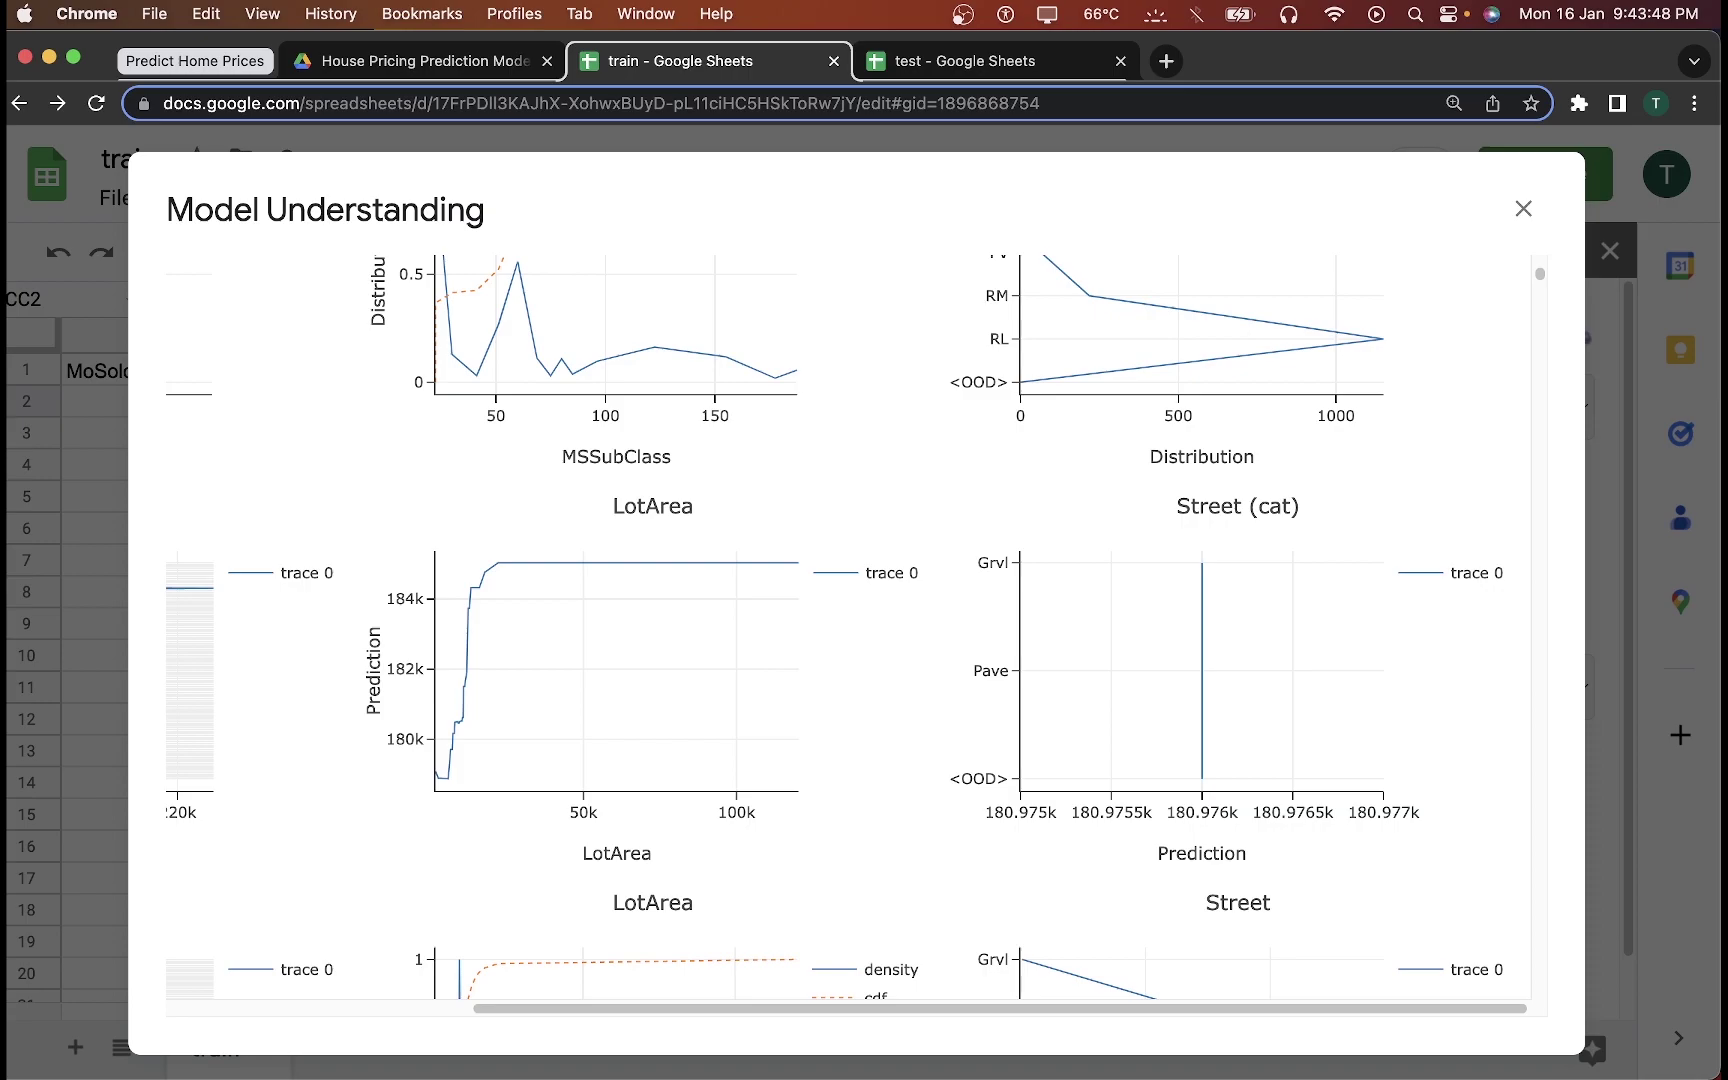
scroll(1100, 310, "up", 5)
left_click(1072, 309)
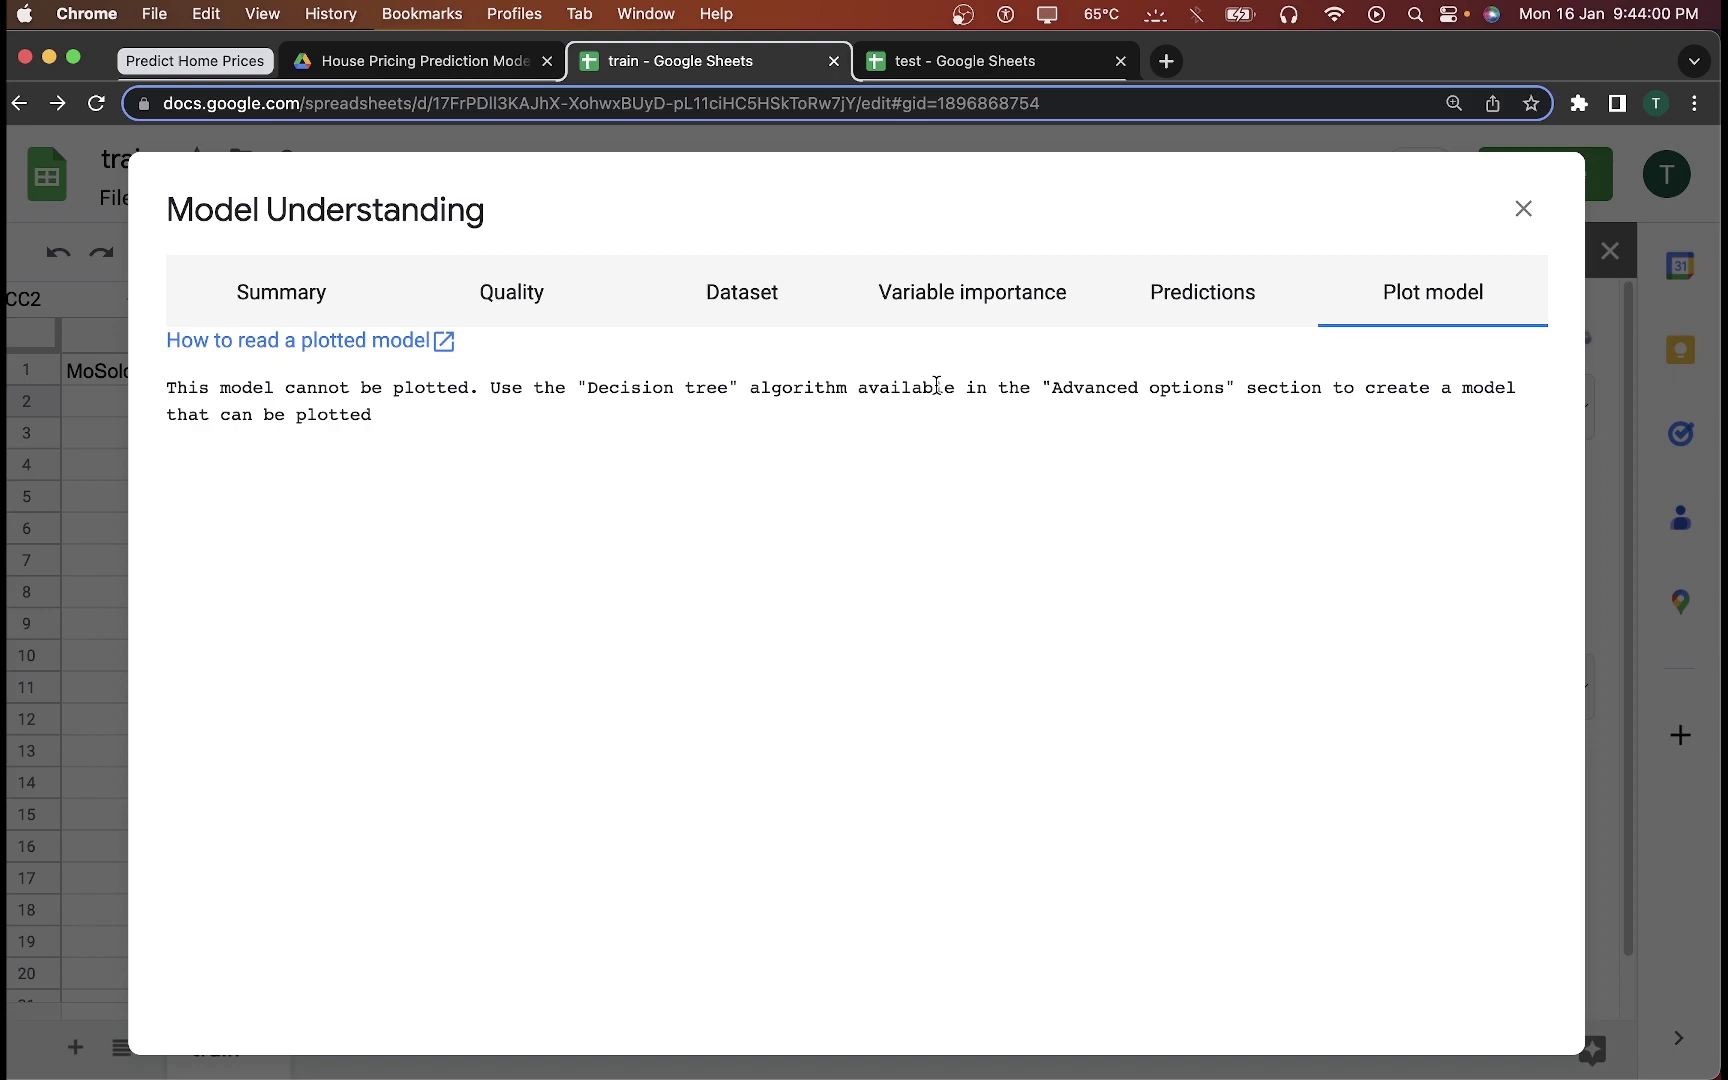
Step: Close the Model Understanding report and switch the sidebar task to Export a model
left_click(1518, 209)
left_click(1334, 410)
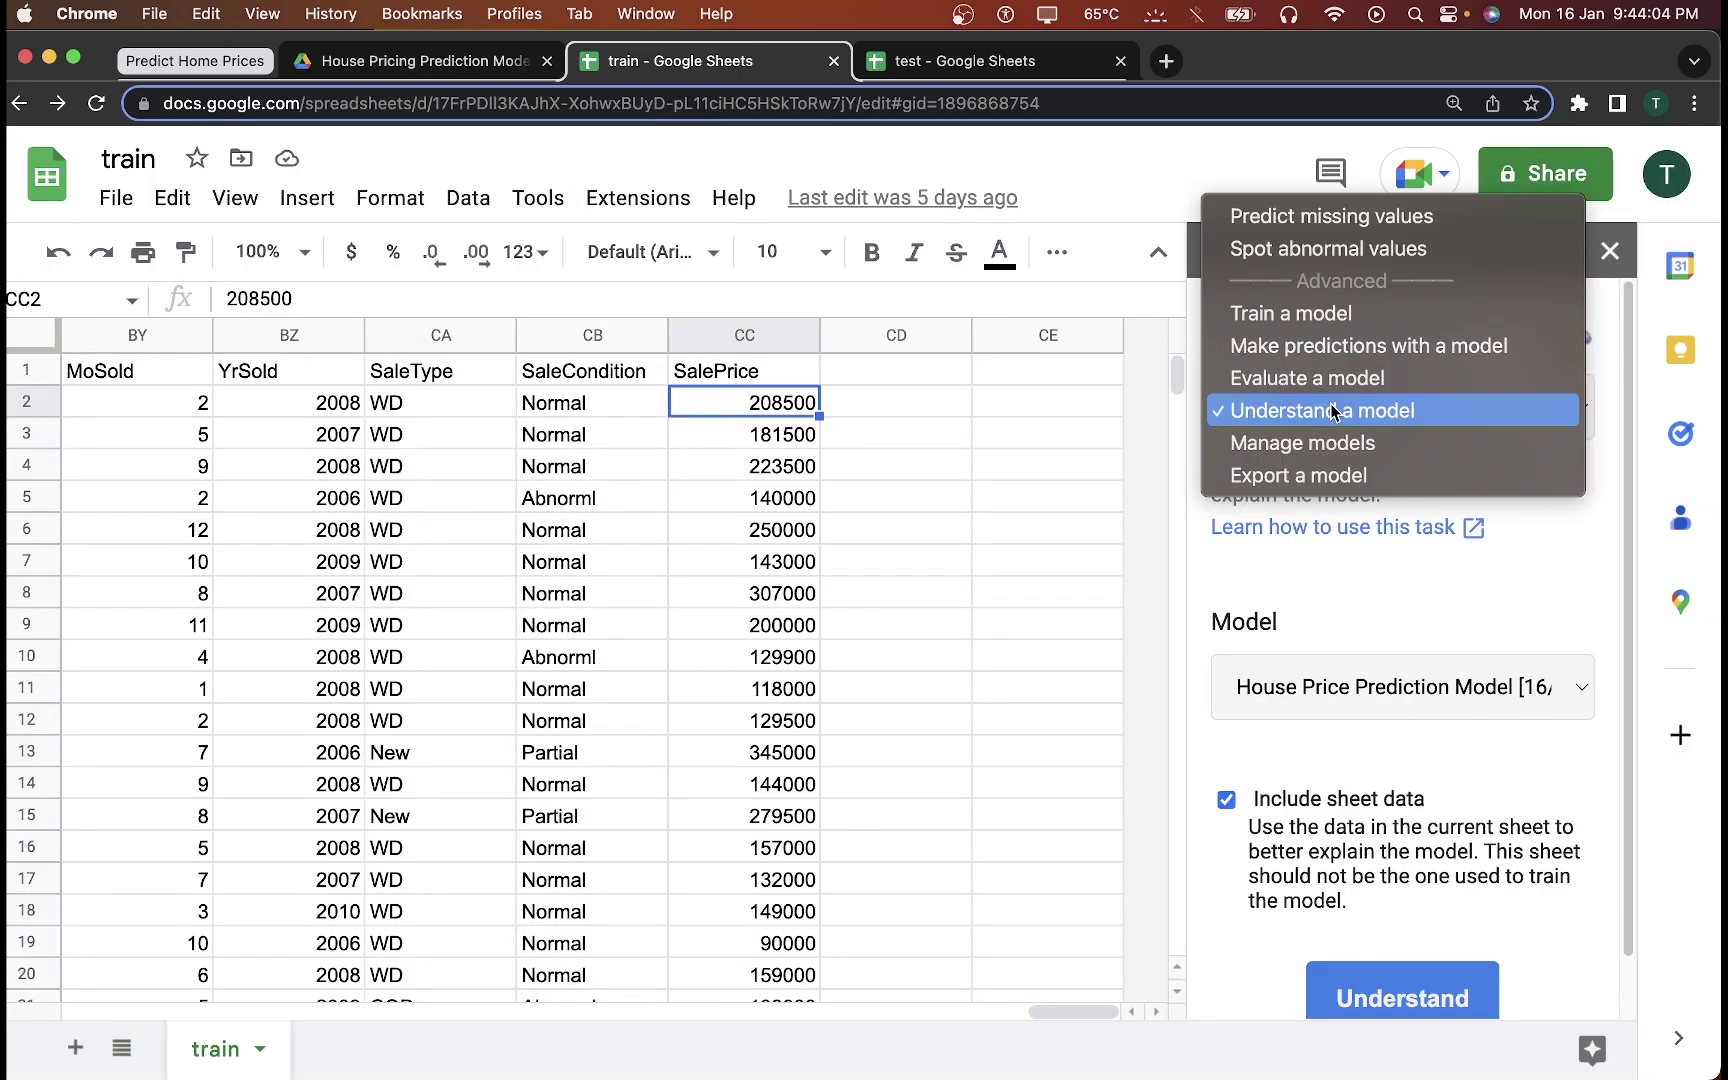
left_click(1310, 474)
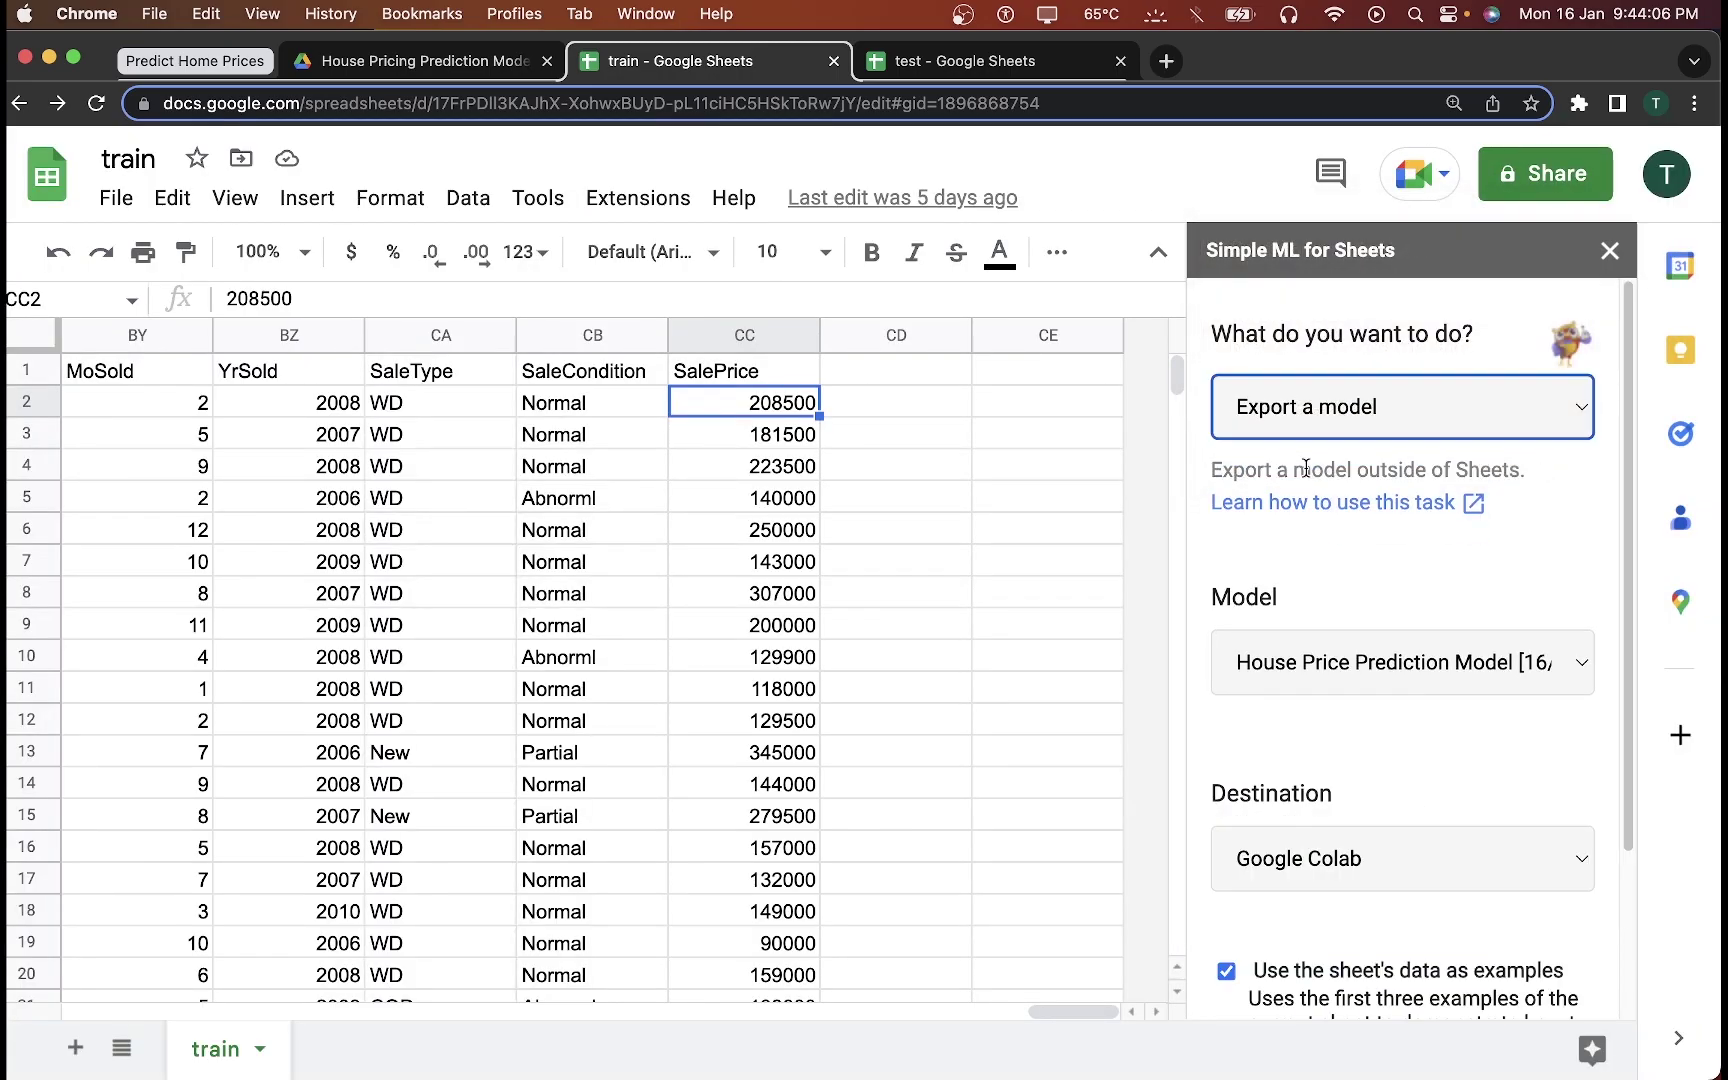
scroll(1427, 555, "down", 1)
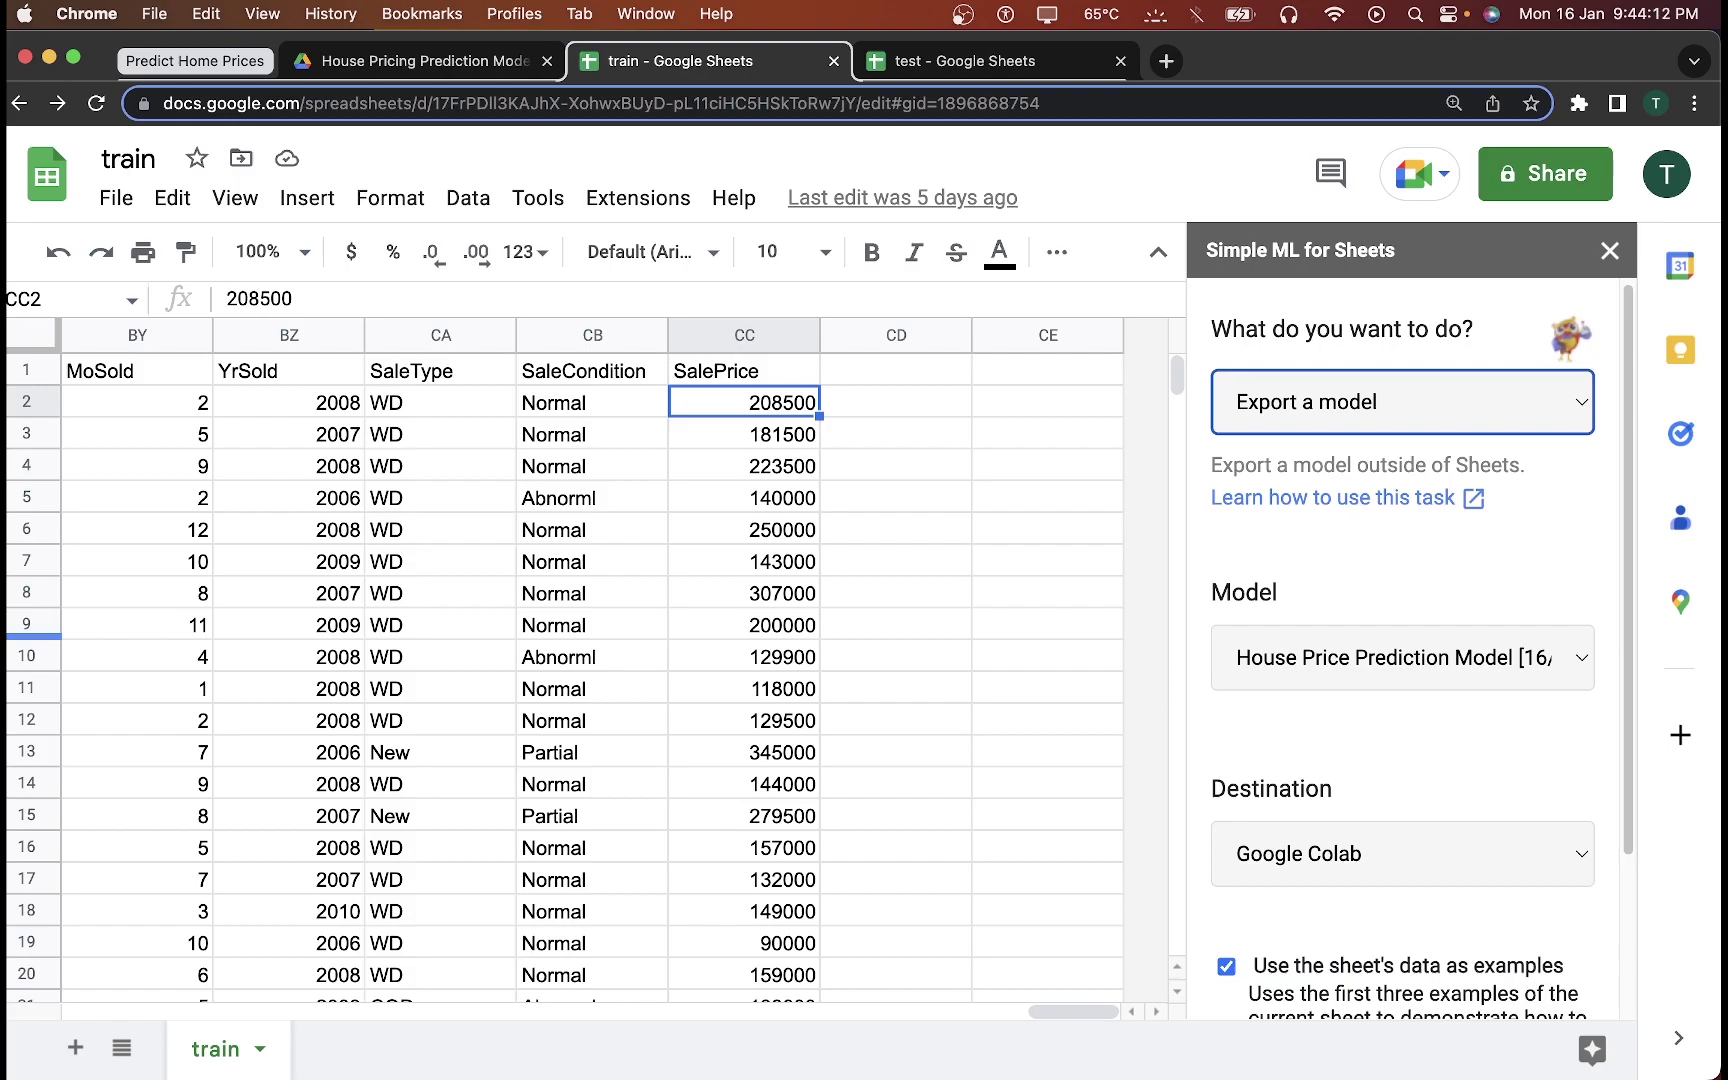
Step: Export the House Price Prediction Model with Google Colab as the destination
left_click(1359, 650)
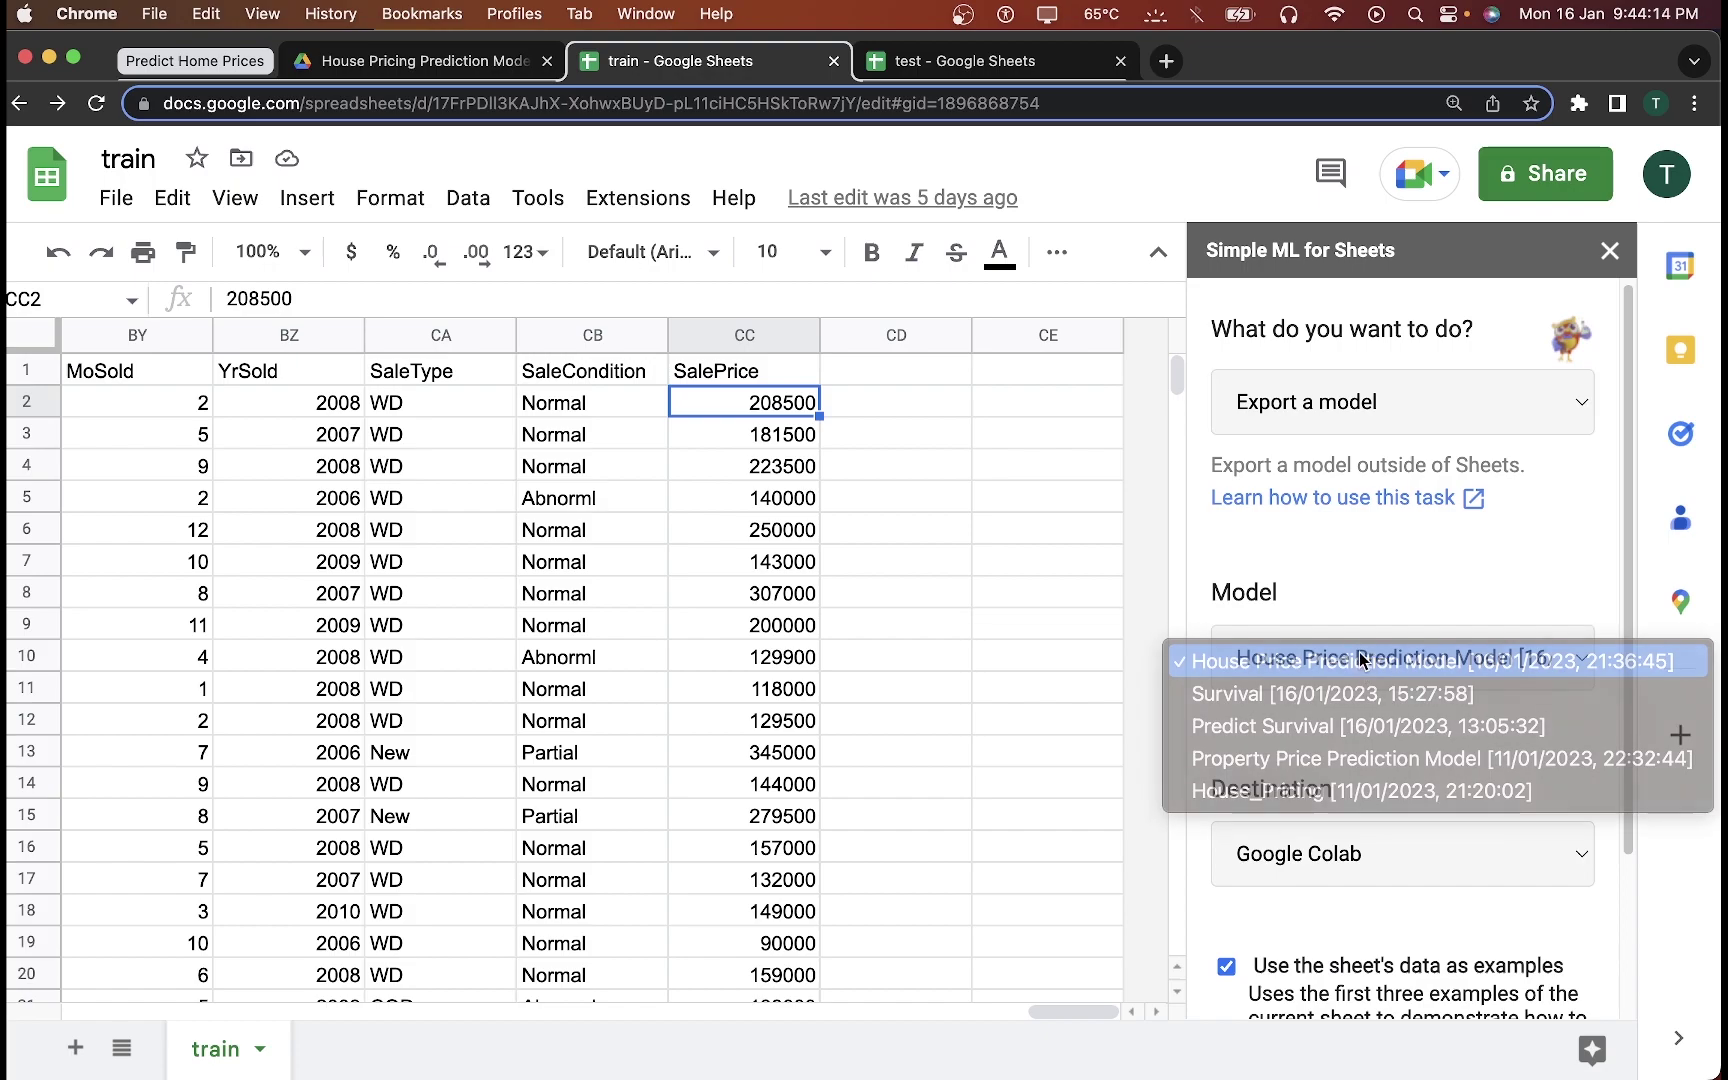
left_click(1358, 660)
scroll(1350, 680, "down", 2)
left_click(1341, 716)
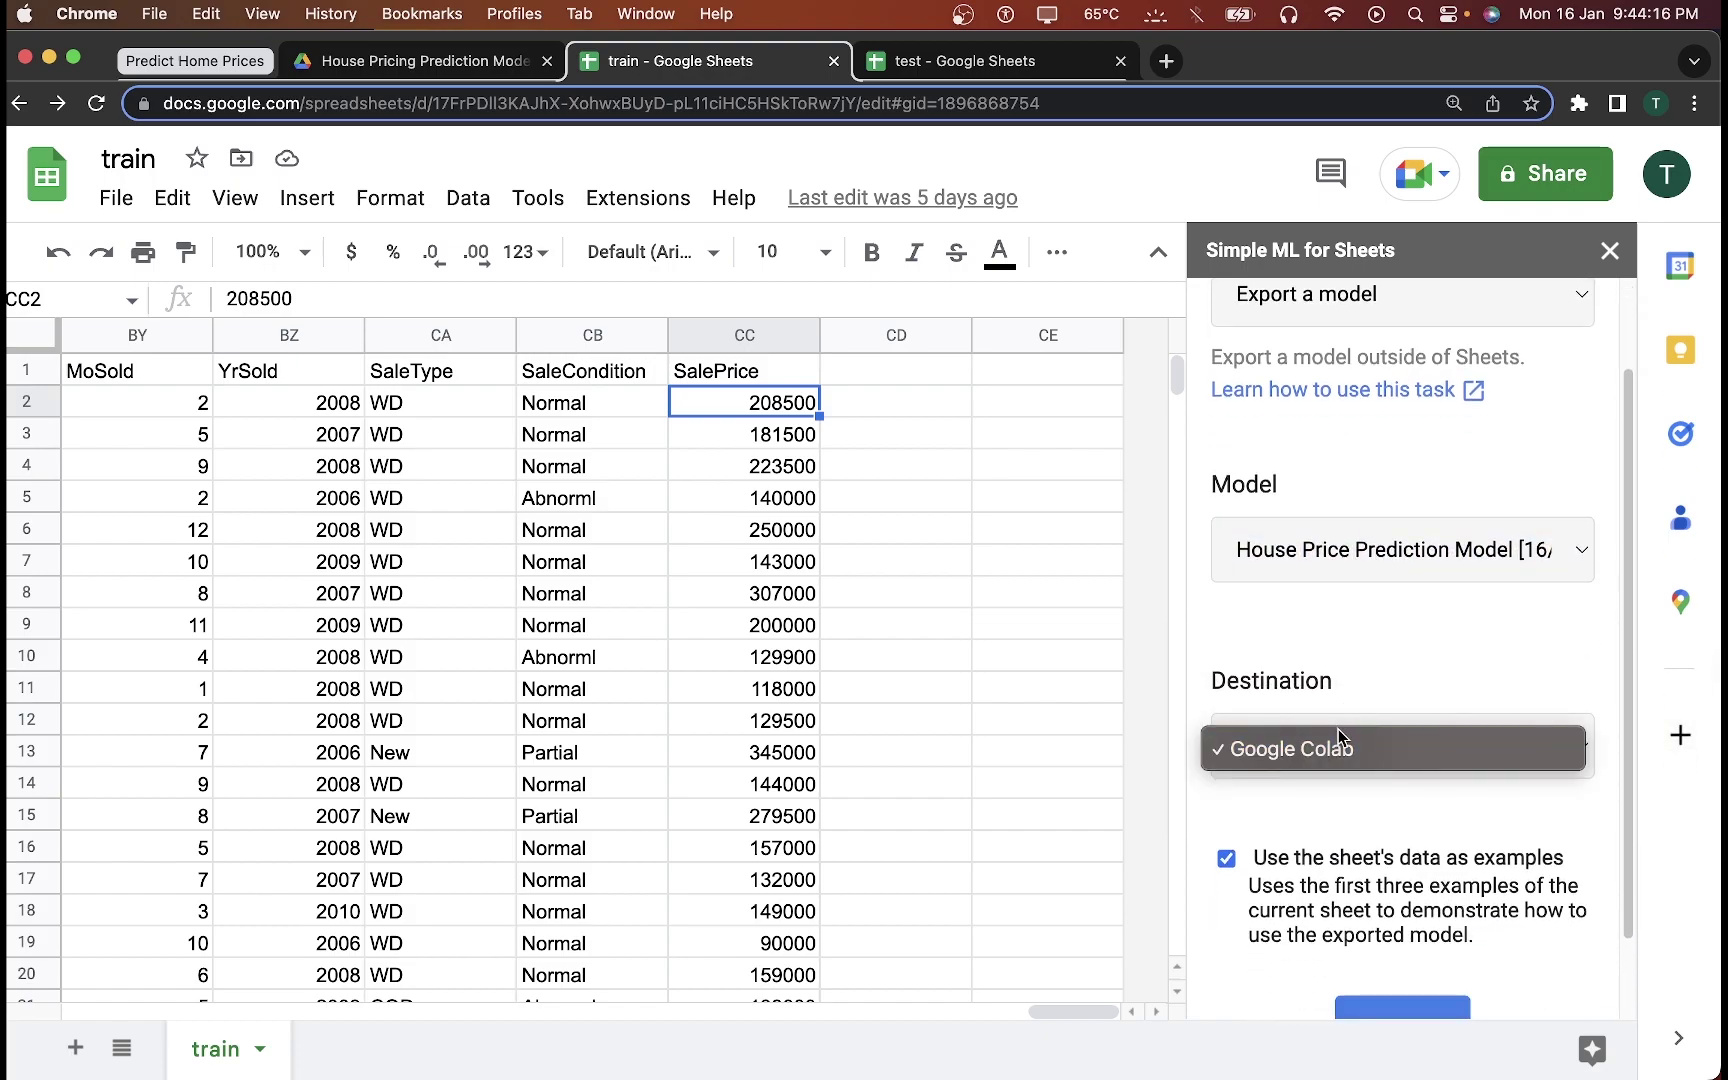
left_click(1341, 745)
scroll(1360, 780, "down", 2)
left_click(1411, 910)
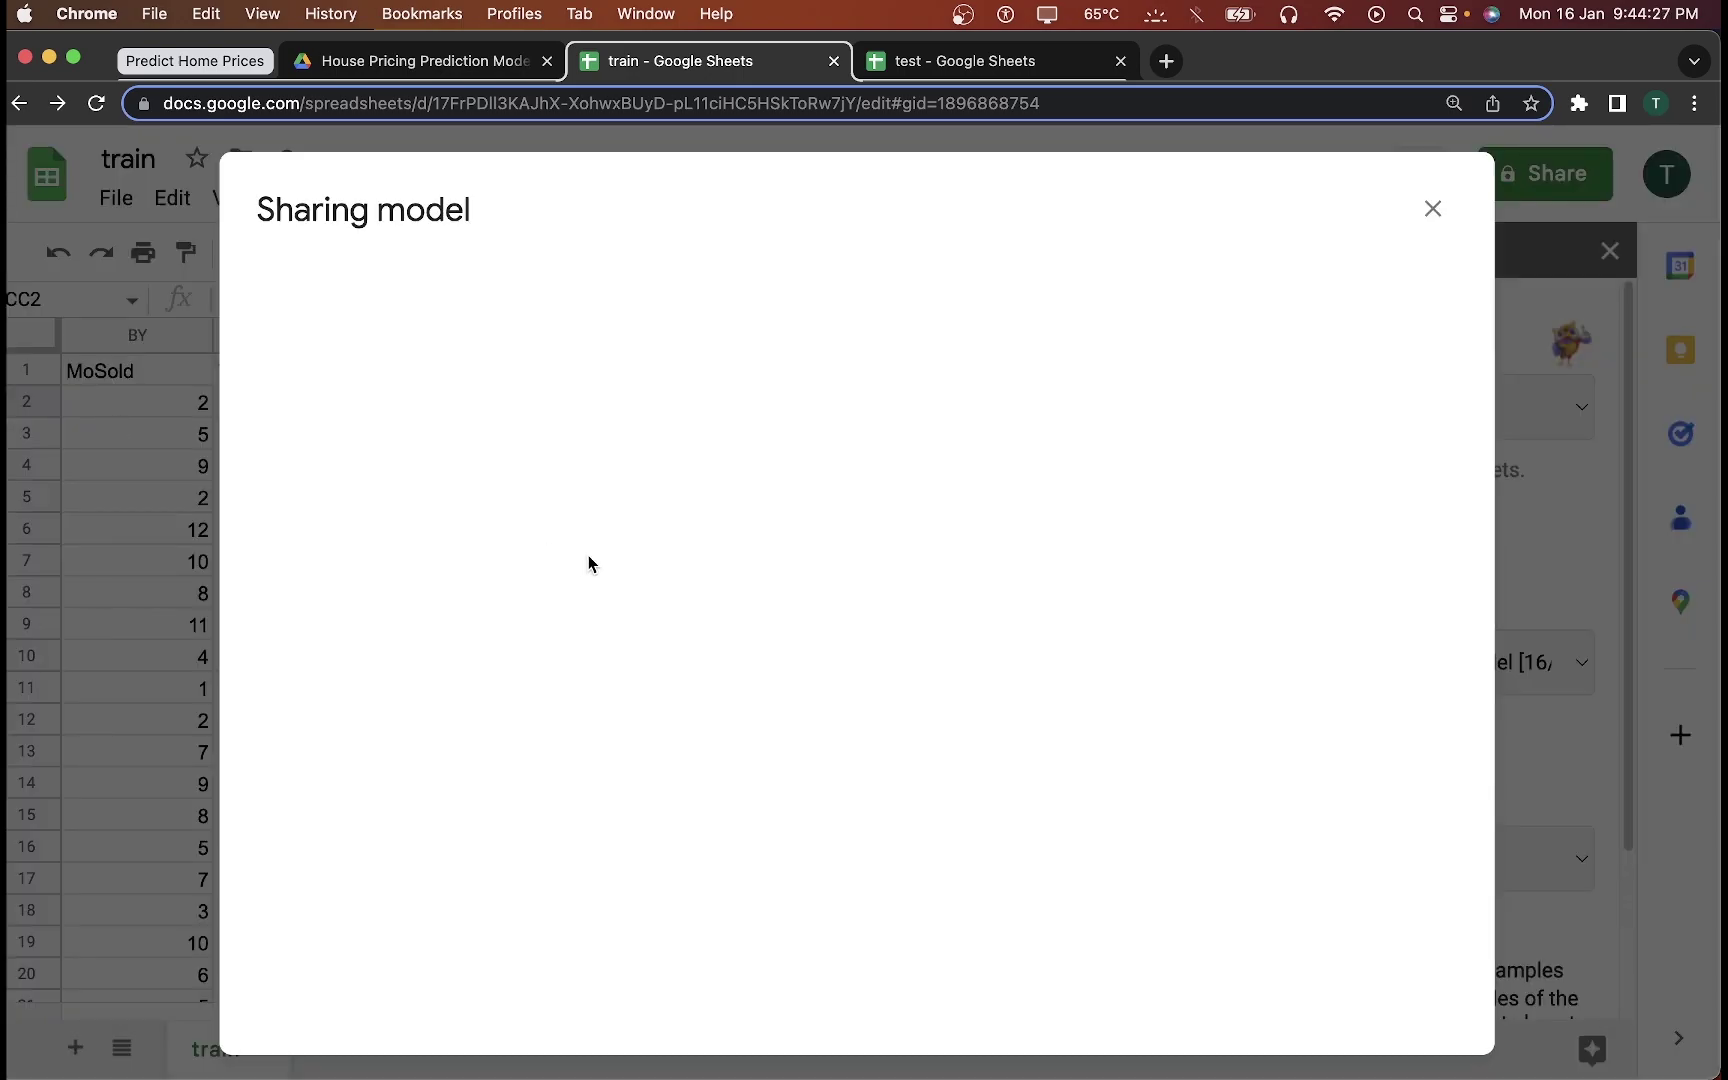
Step: Scroll through the generated Colab code and highlight the Drive path in the !cp command
scroll(548, 485, "down", 15)
scroll(686, 626, "down", 5)
scroll(686, 626, "up", 20)
left_click_drag(560, 462, 302, 466)
left_click(302, 466)
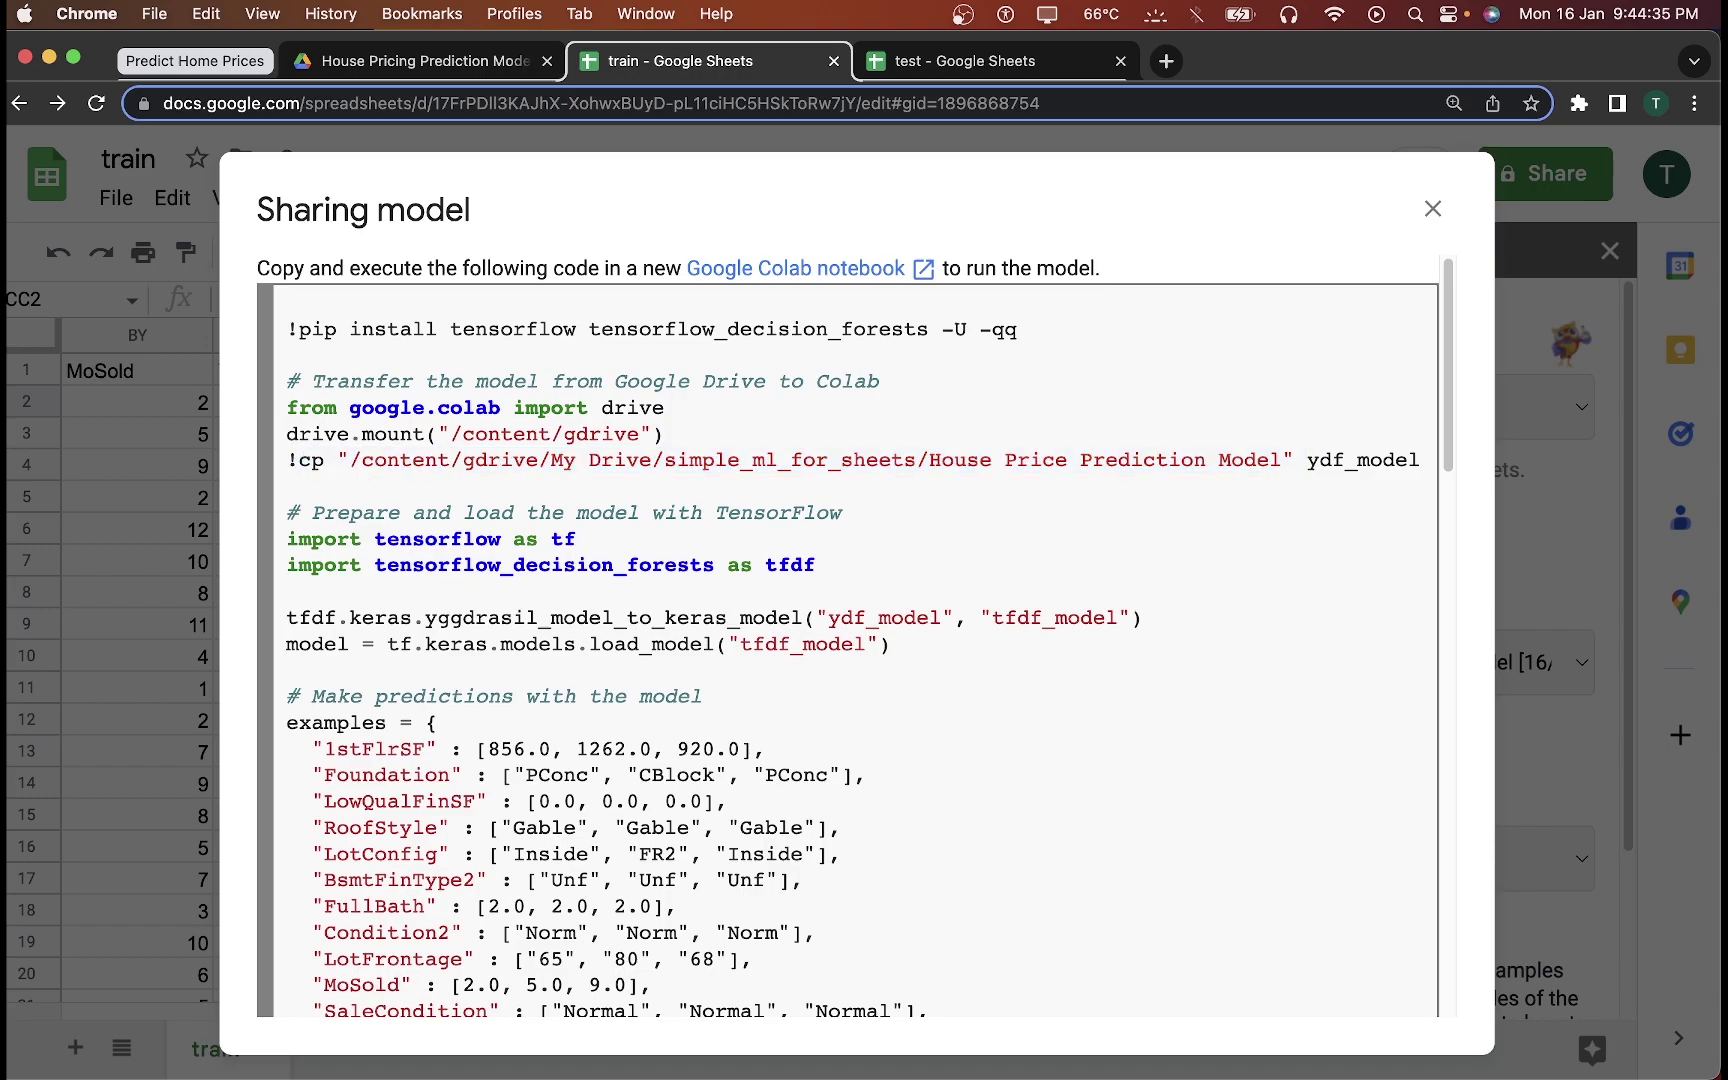